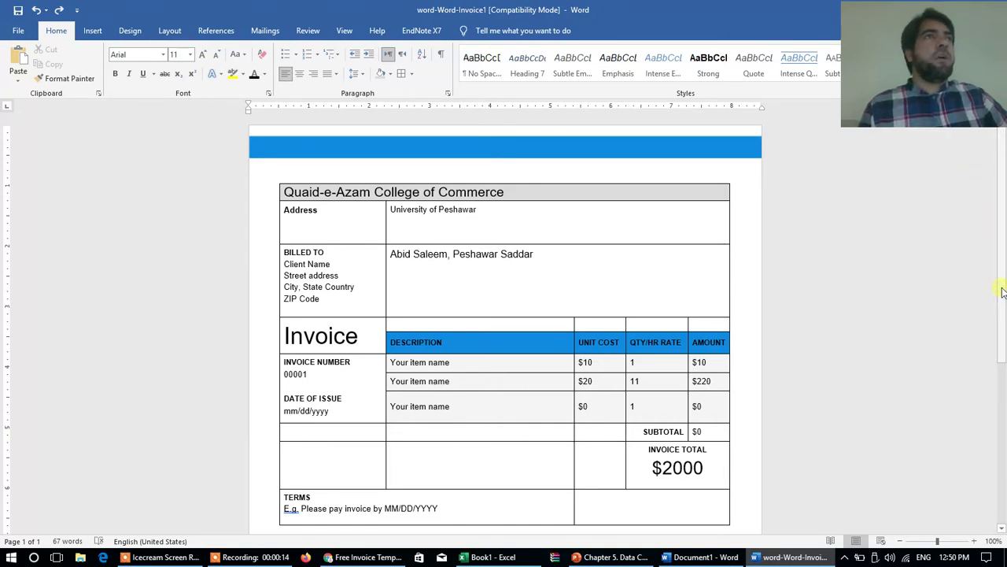
Examine the Word invoice's layout, including the blue banner, college name heading and address row.
drag(1003, 292, 996, 312)
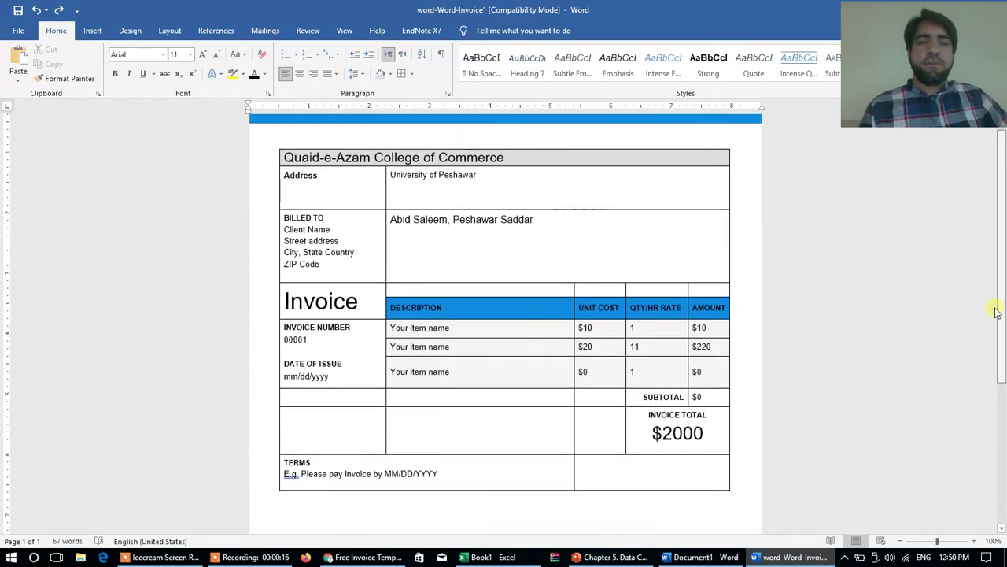
scroll(996, 312, up, 1)
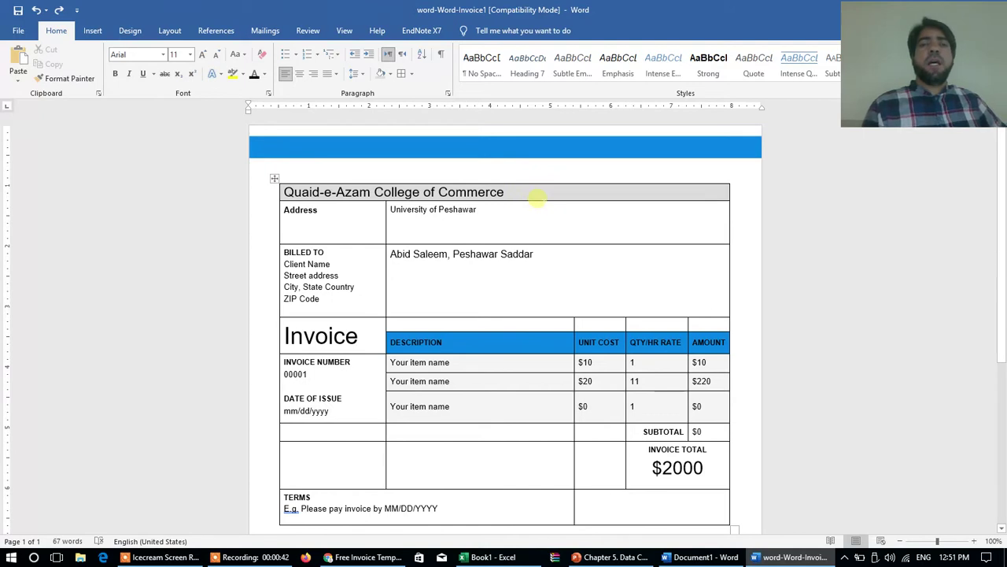
click(527, 157)
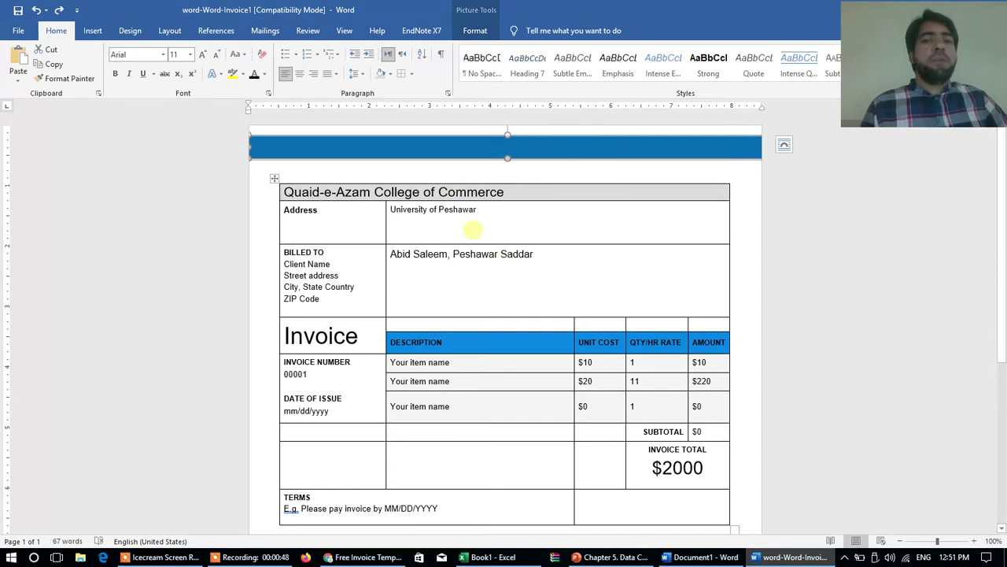
click(473, 230)
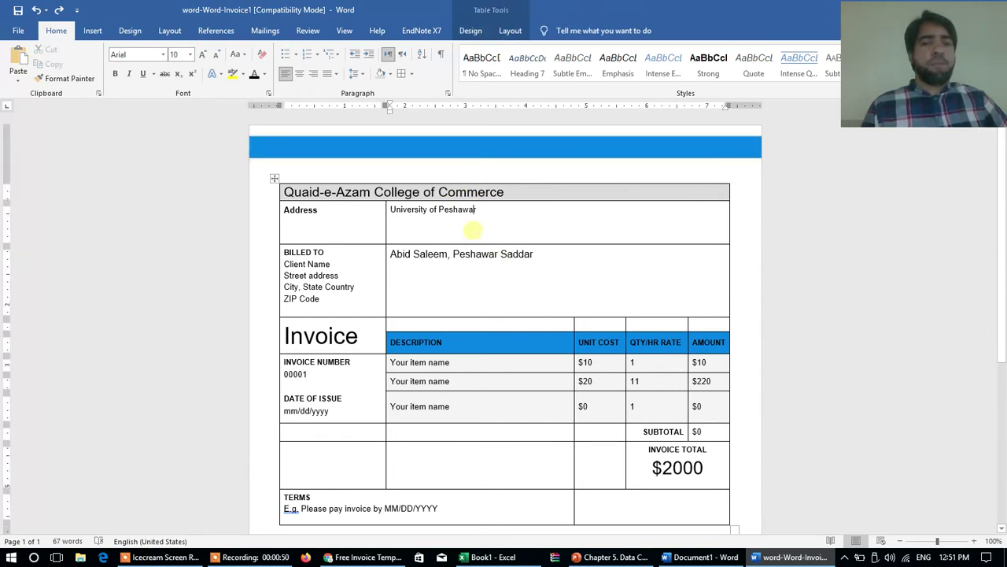
click(543, 192)
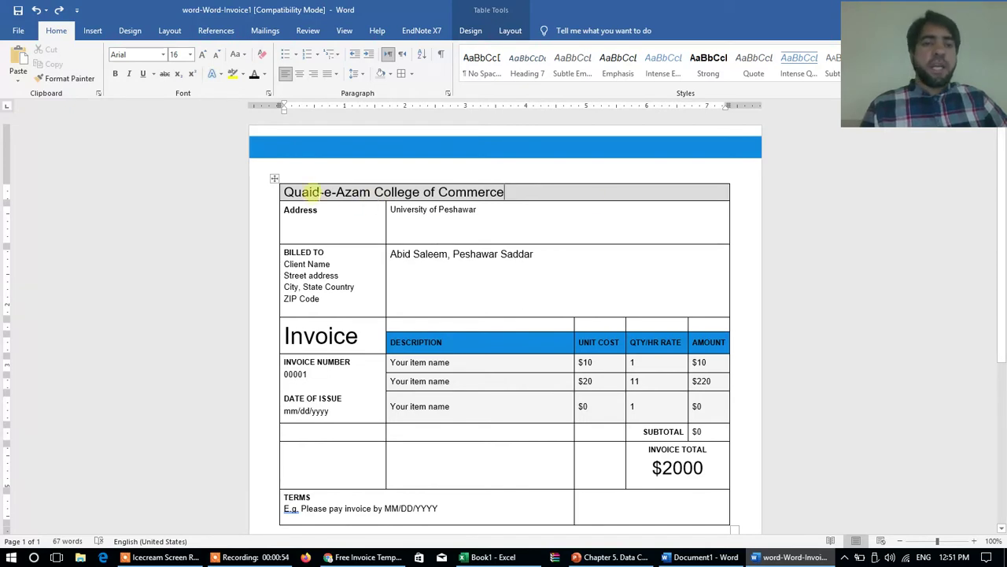
triple_click(311, 192)
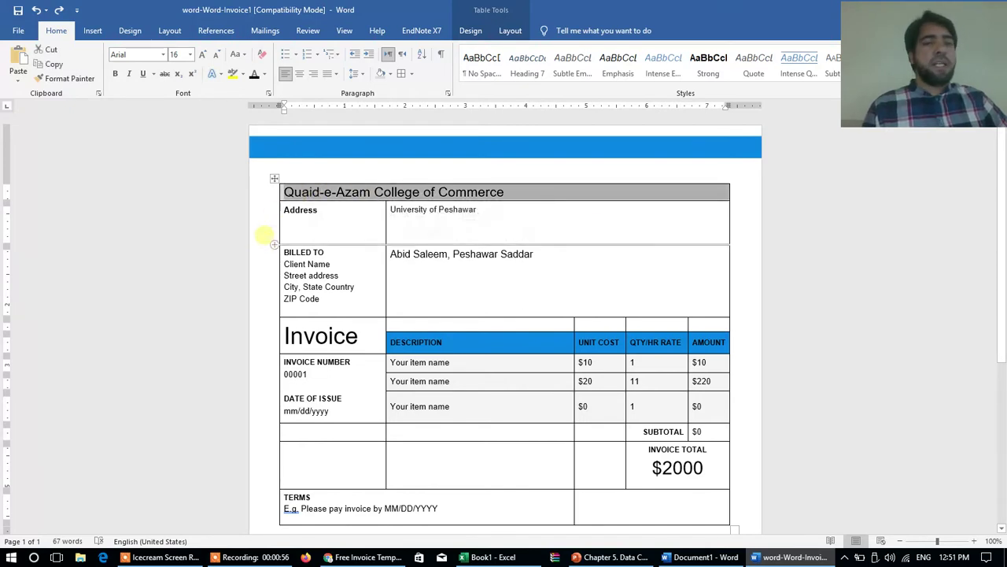
double_click(298, 210)
click(290, 215)
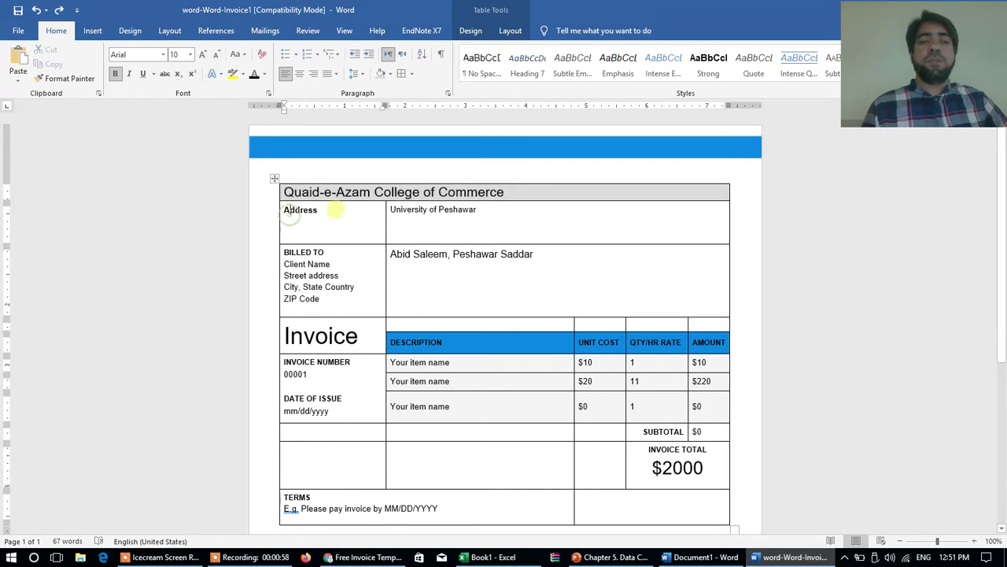
key(ctrl+a)
click(439, 209)
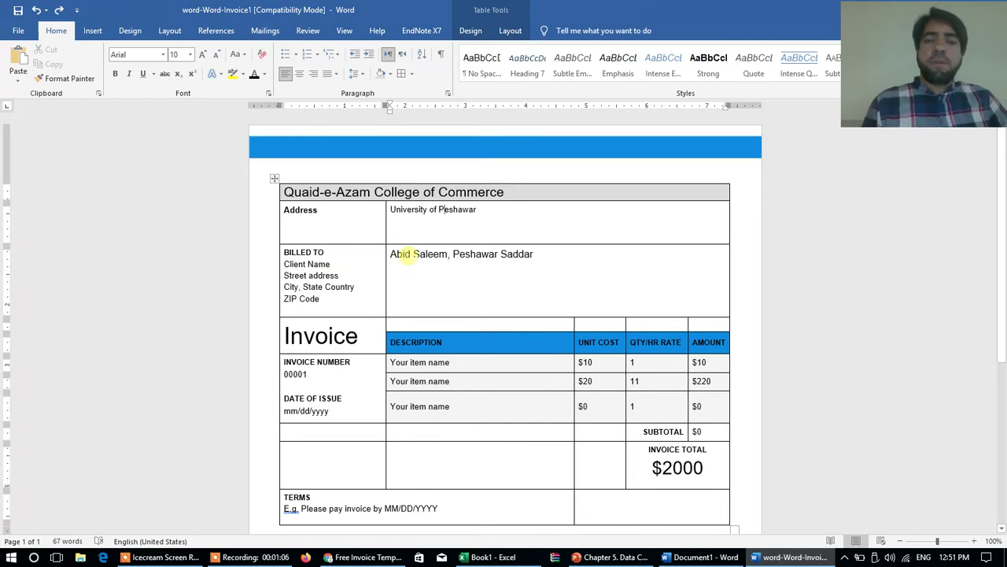
Clear the client's name and address from the Billed To cell and delete the placeholder invoice number.
triple_click(397, 254)
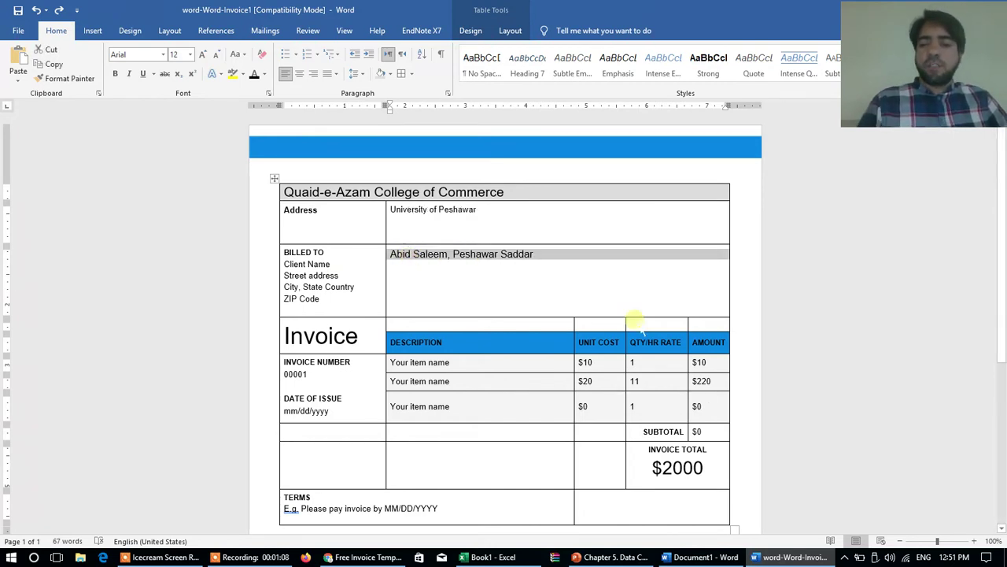
key(Delete)
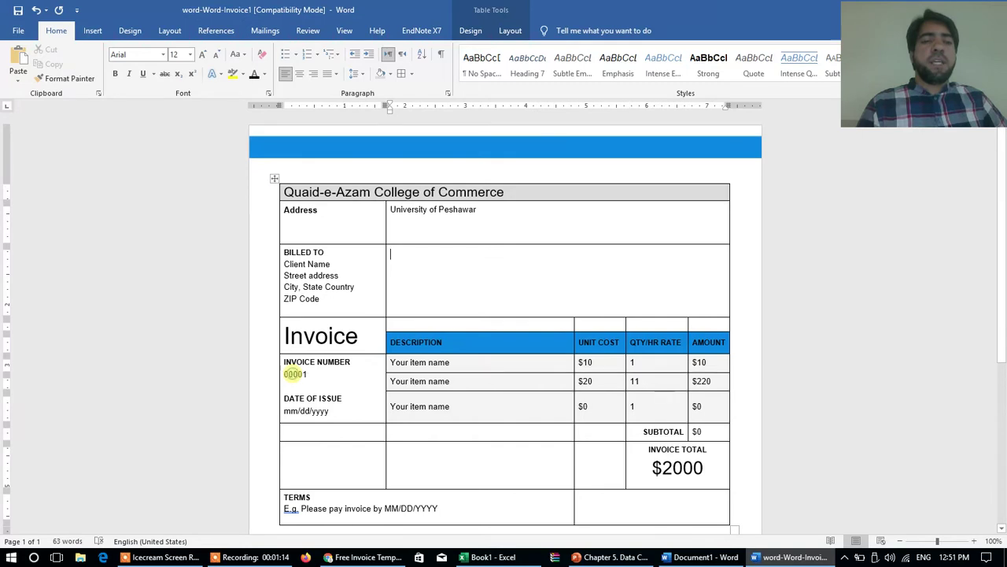
double_click(294, 375)
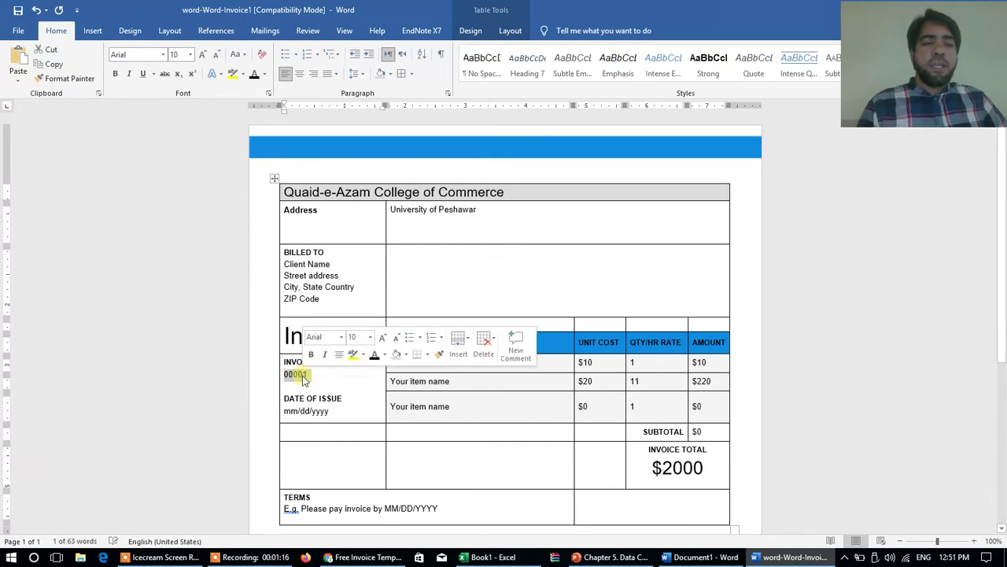
key(Delete)
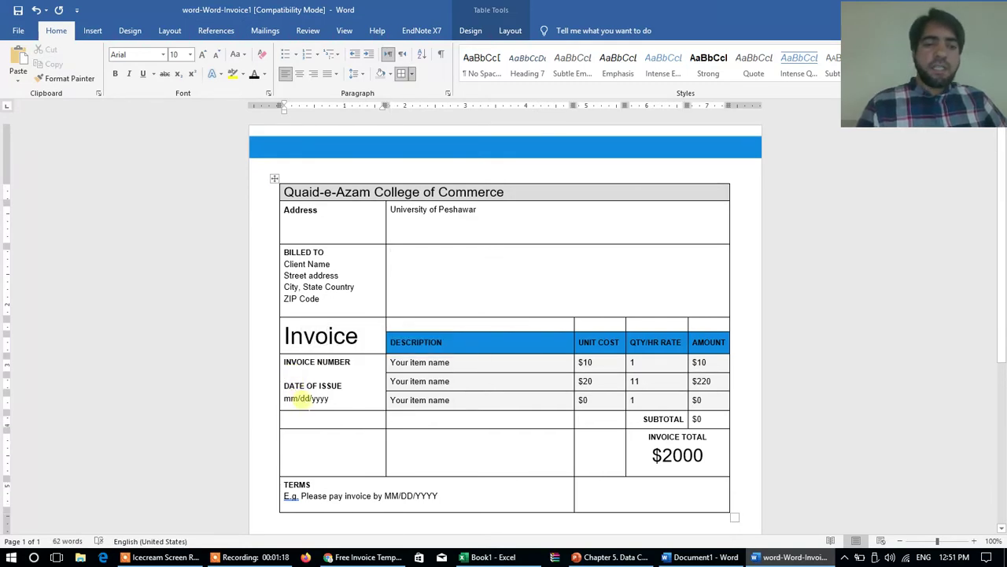
Examine the invoice's date of issue, item descriptions, unit cost and quantity column headings, and the terms row.
triple_click(324, 400)
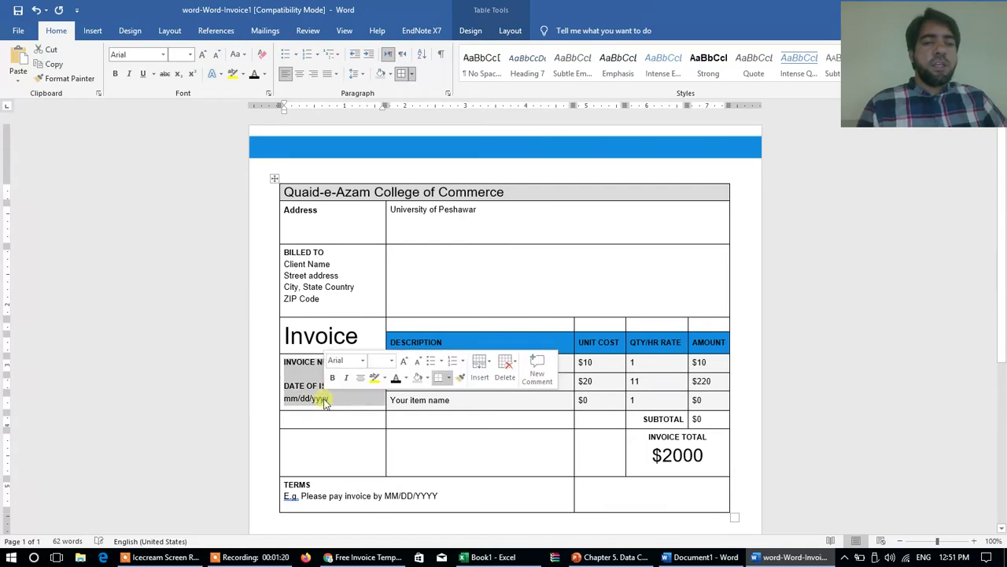
click(324, 400)
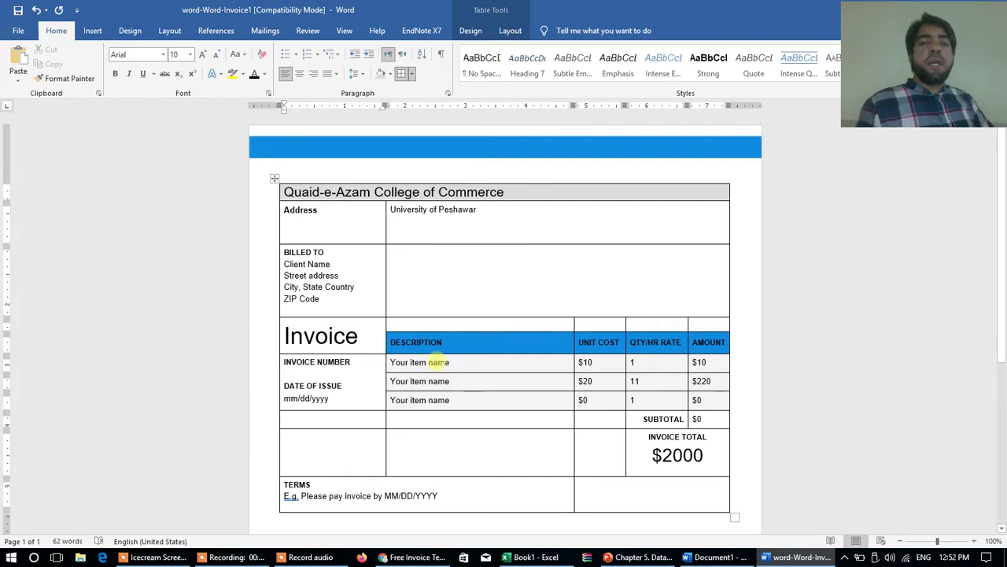
double_click(438, 363)
triple_click(438, 363)
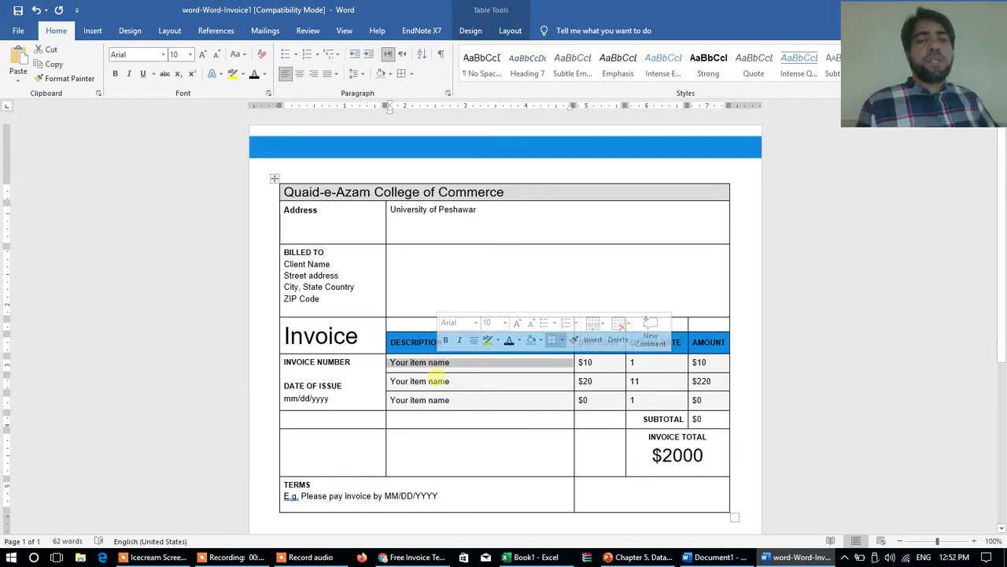
triple_click(438, 381)
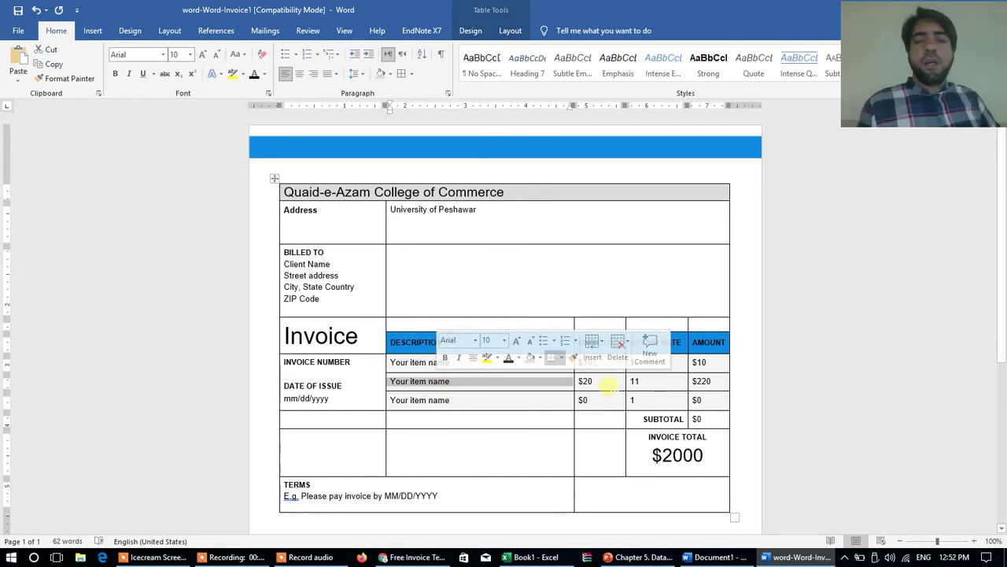
triple_click(596, 348)
click(594, 344)
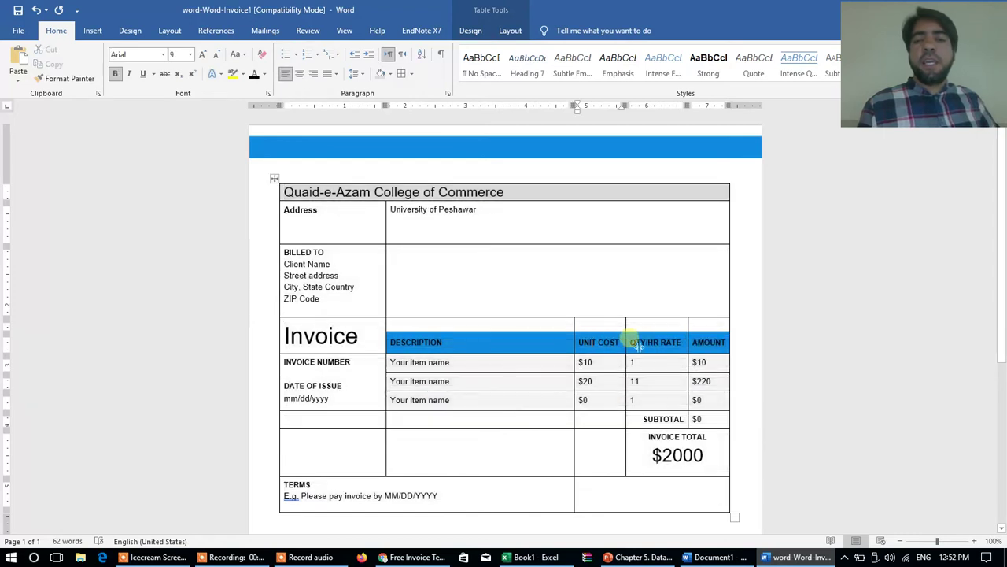
click(674, 346)
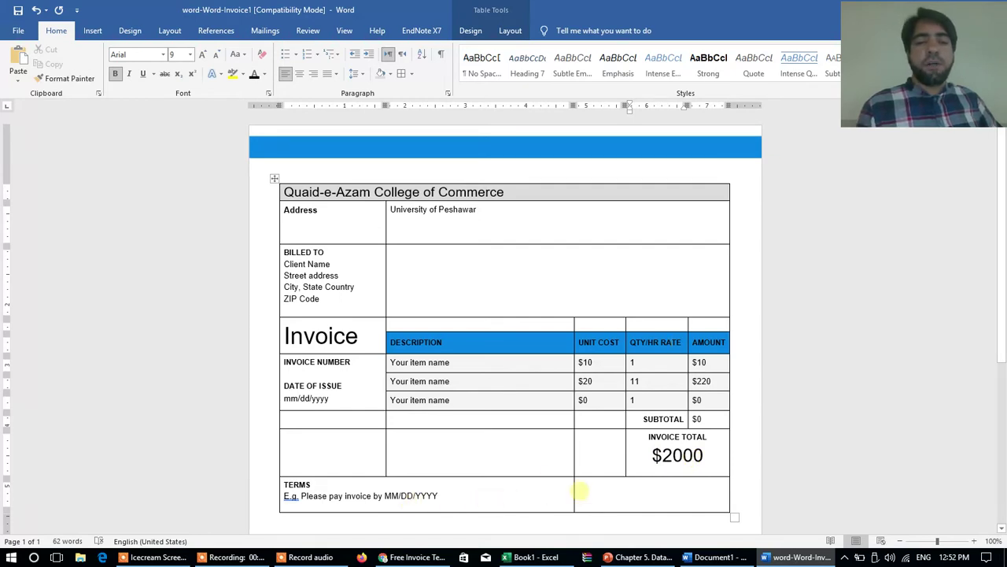
click(618, 493)
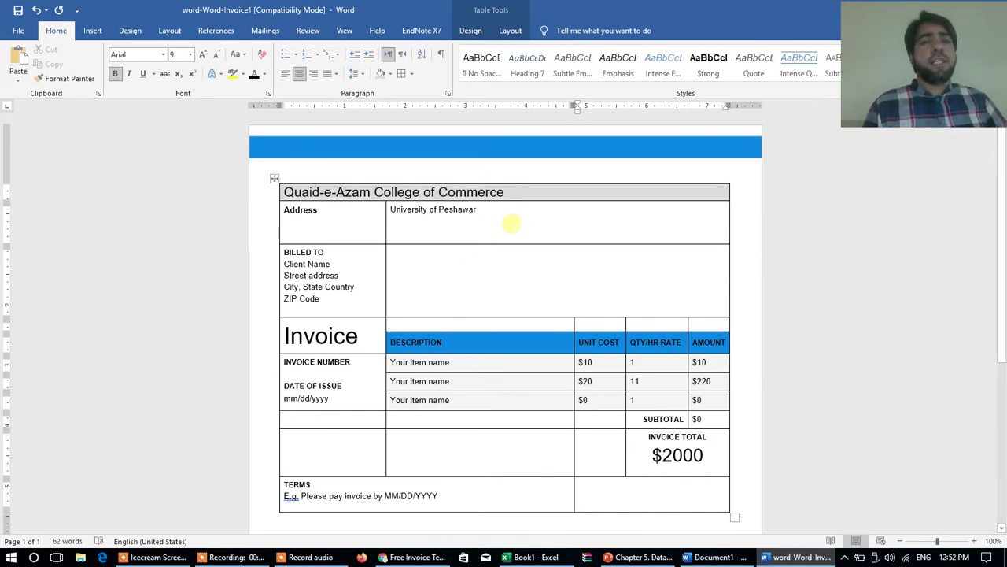
Look over the blank Excel workbook and blank Word document, and return to the Word invoice to examine its address entry.
click(533, 557)
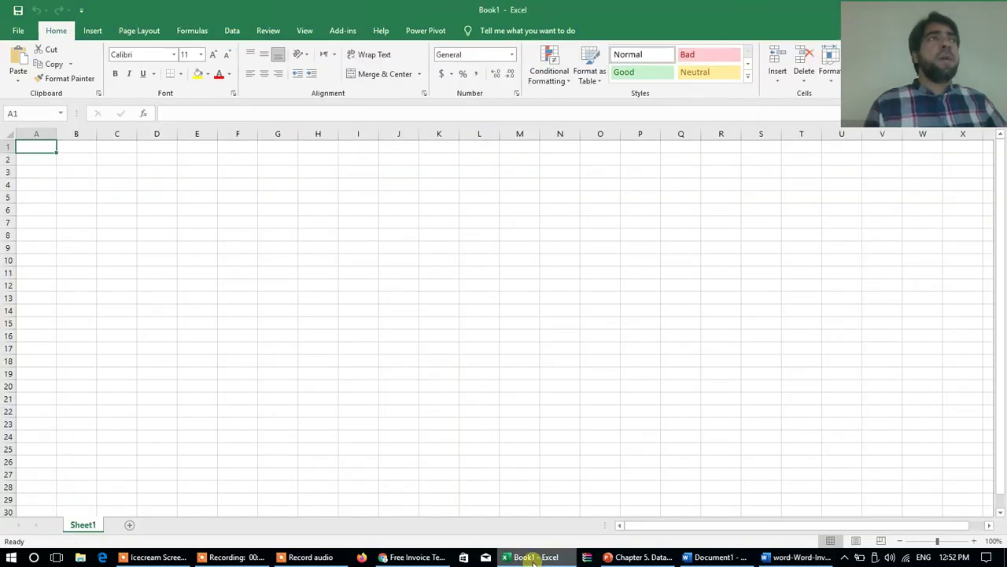
click(720, 557)
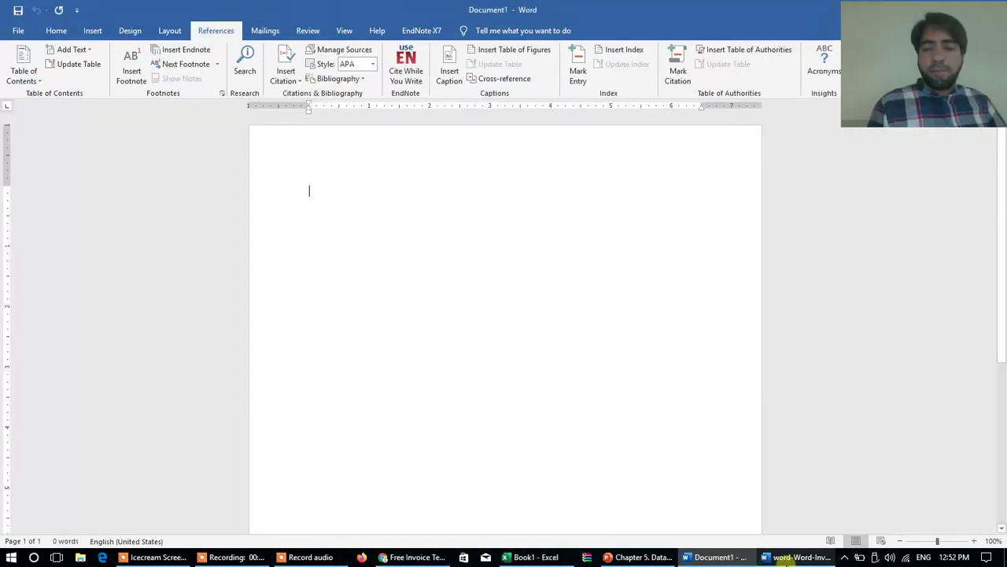
click(793, 557)
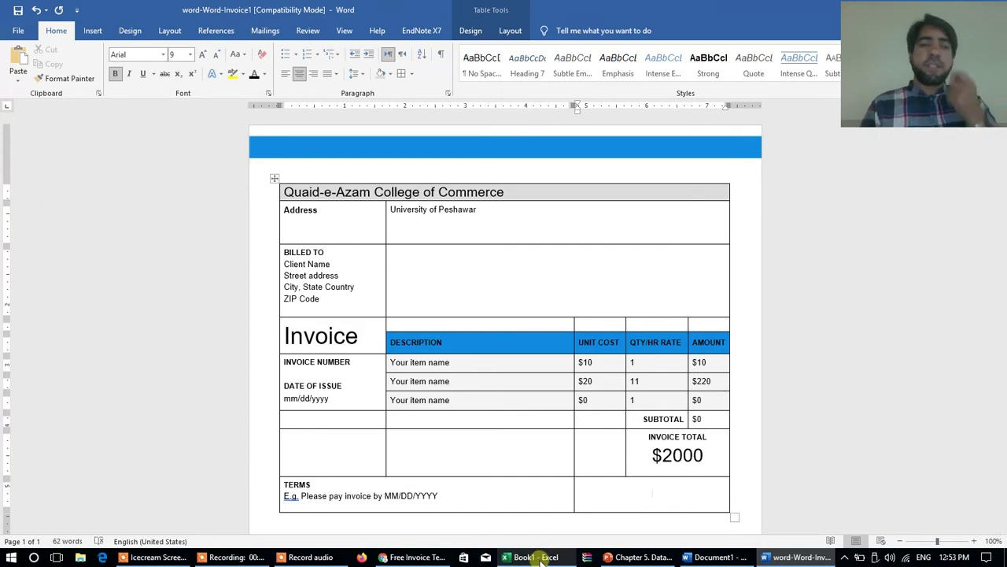
mouse_move(541, 560)
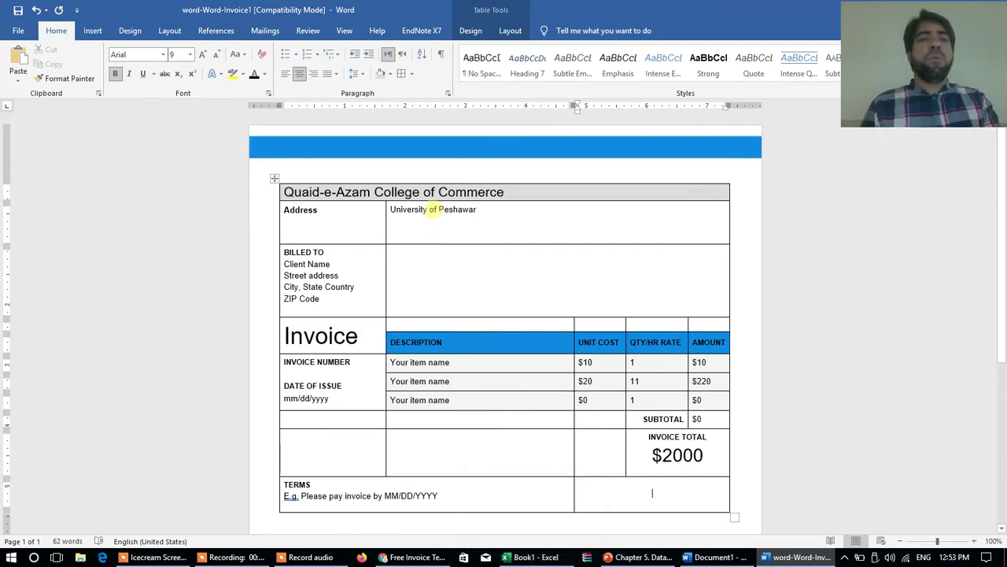
triple_click(433, 210)
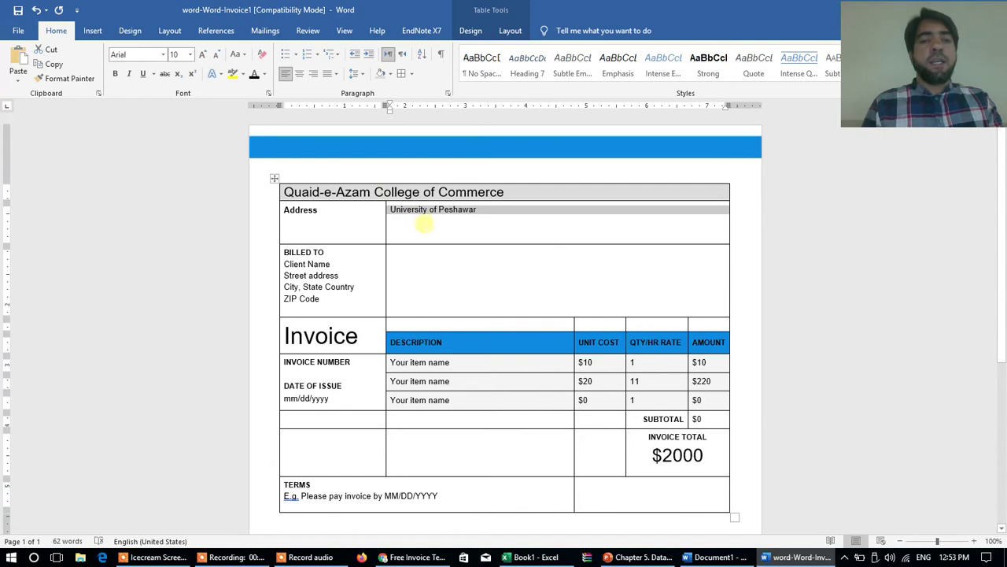
click(445, 217)
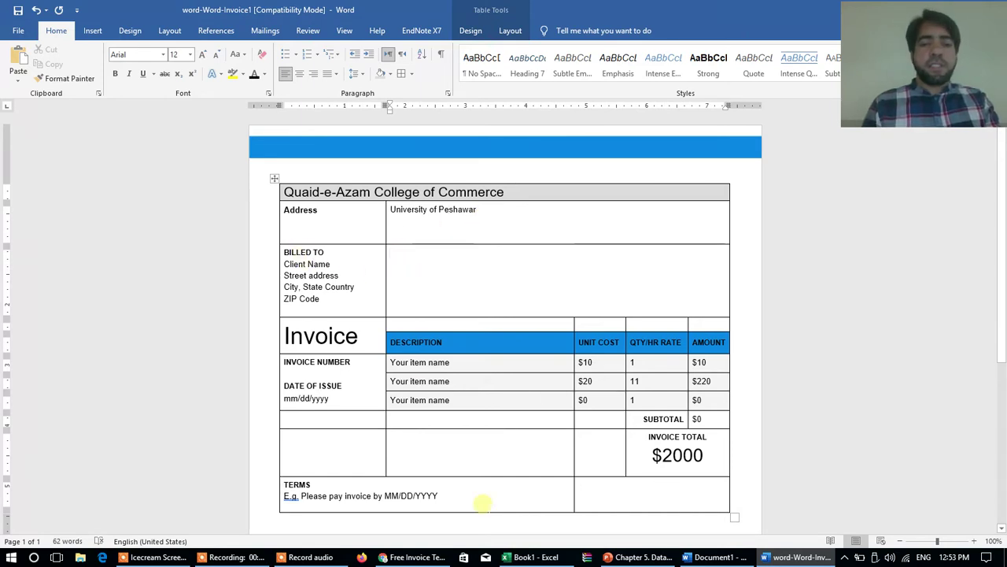
Switch to the blank Excel workbook Book1 and enter the column header "Bill To" in cell A1.
click(531, 559)
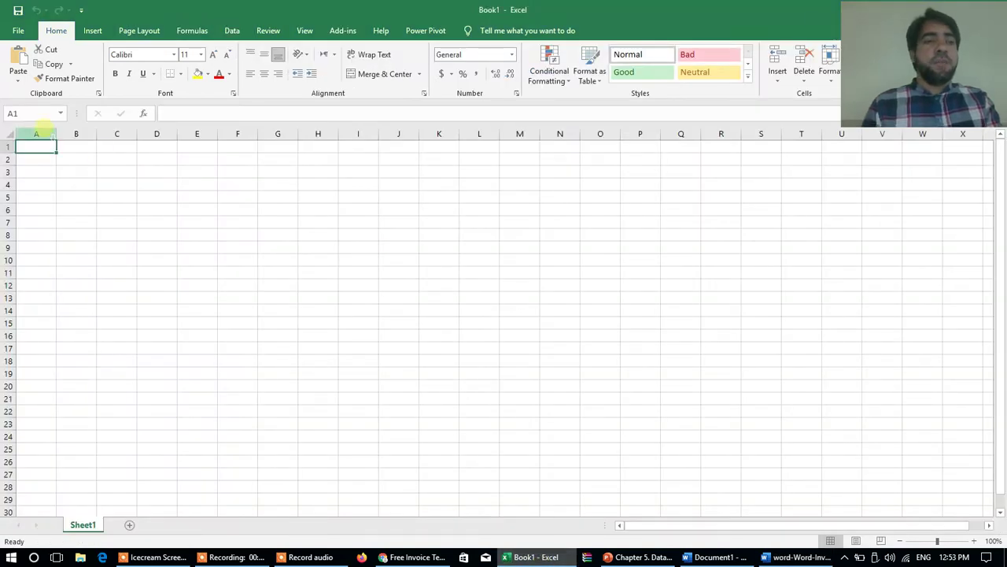
text(Bill)
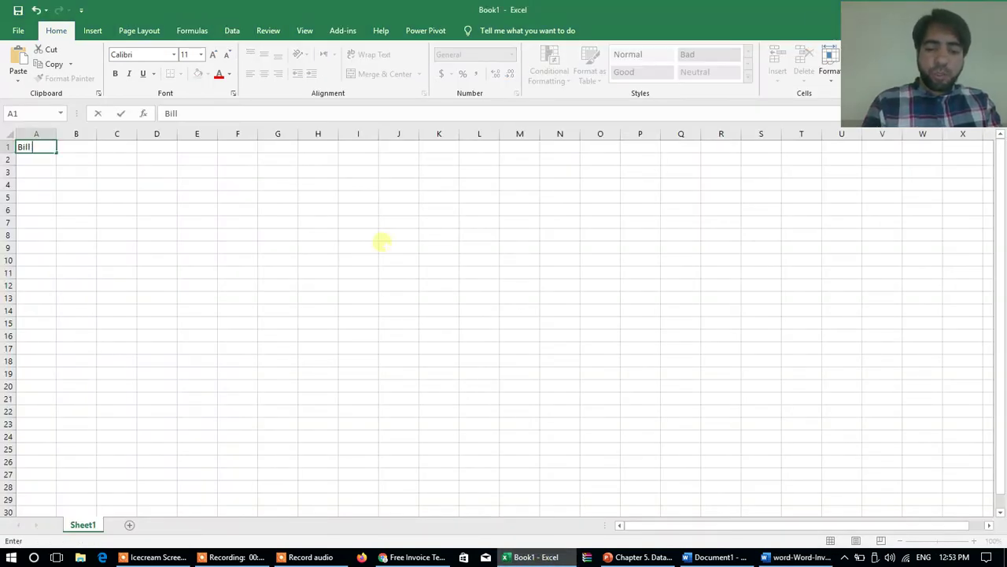
text( To)
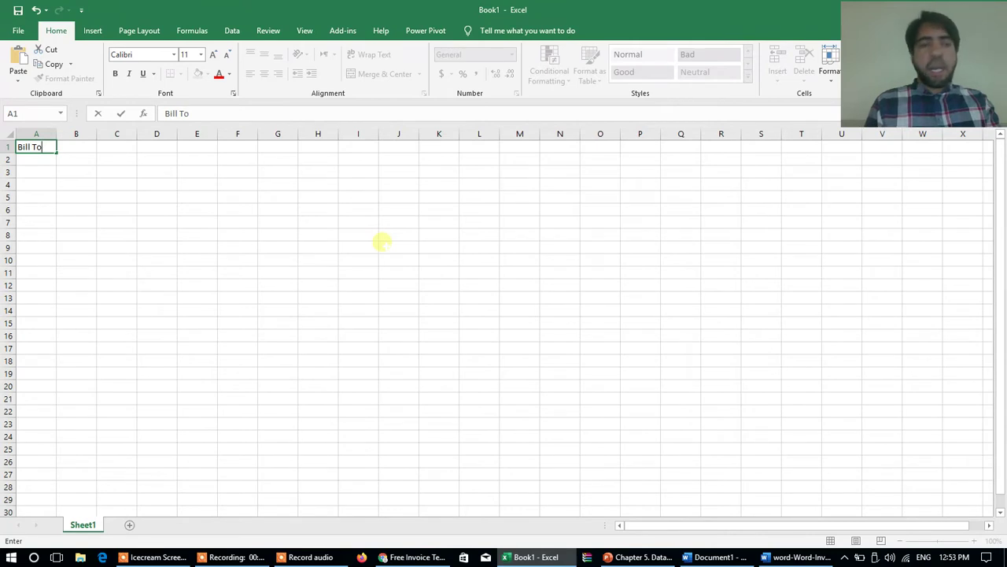
key(Tab)
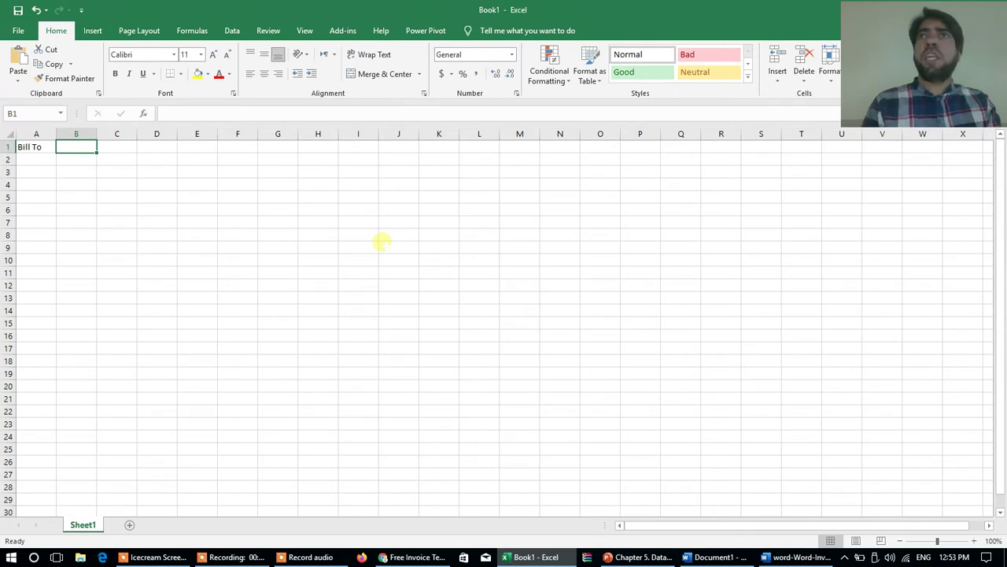
Check the field names in the Word invoice and enter the Excel column headers "Inv No" in B1 and "Issue Date" in C1.
click(799, 557)
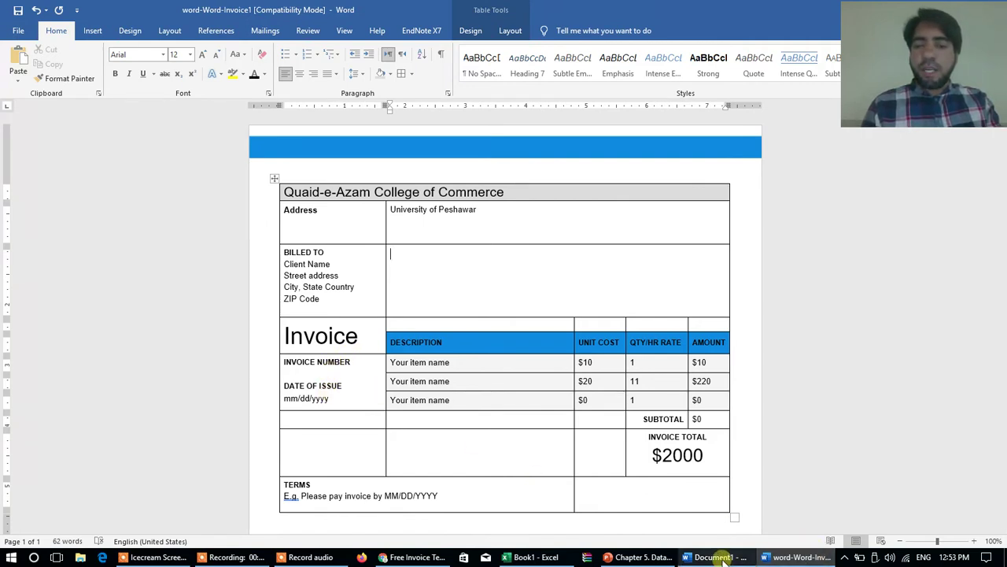
mouse_move(722, 558)
click(539, 557)
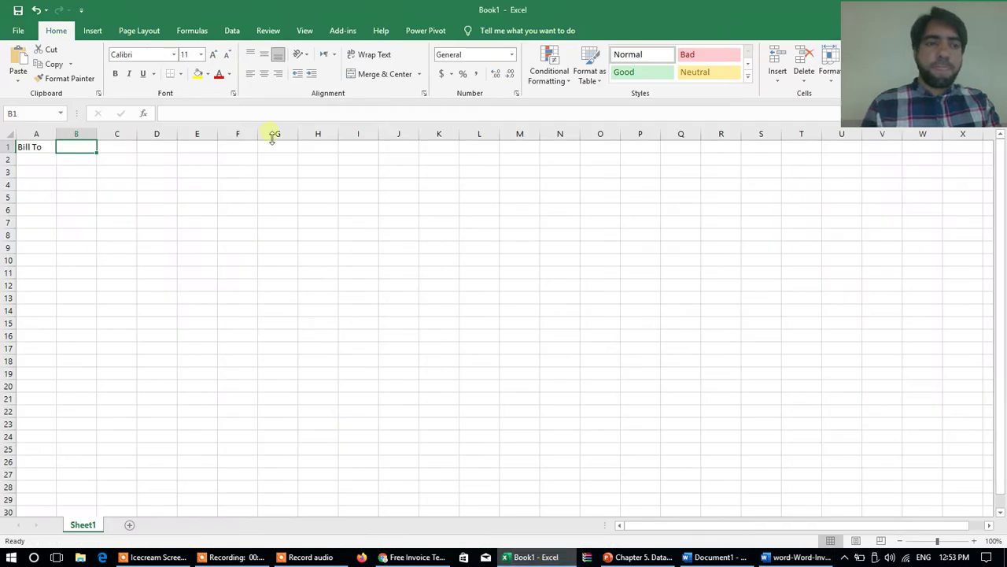
text(Inv No)
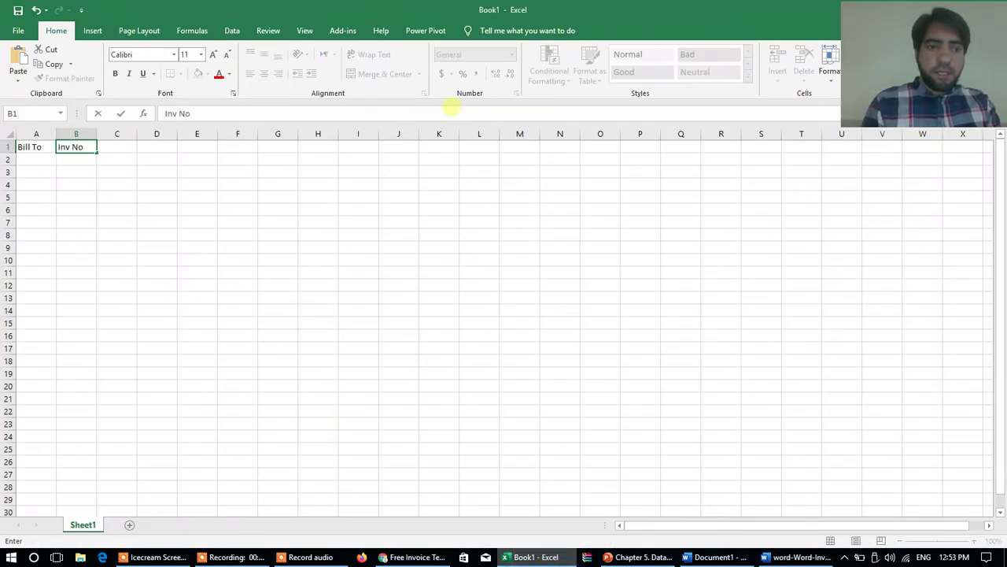
key(Tab)
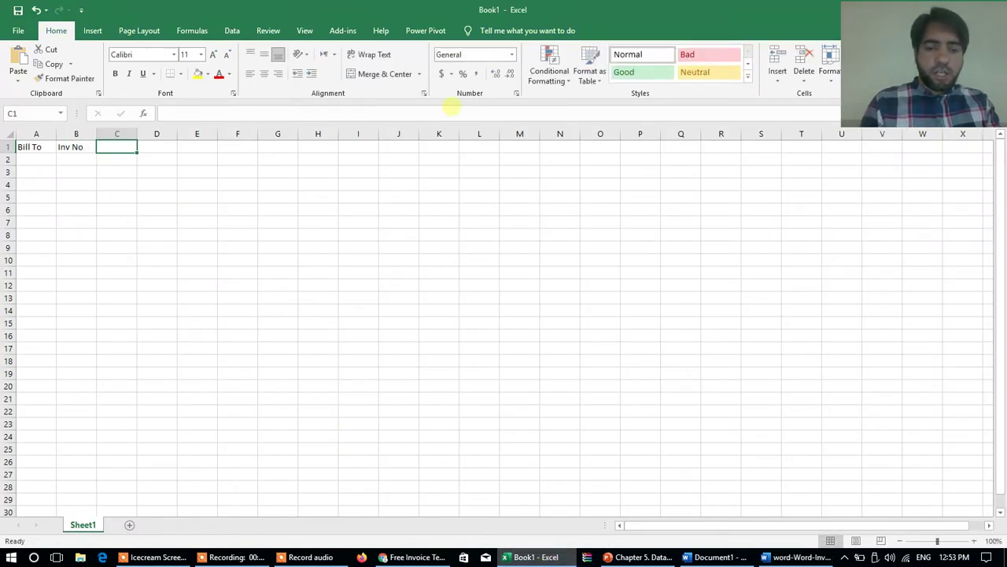
text(Issue Date)
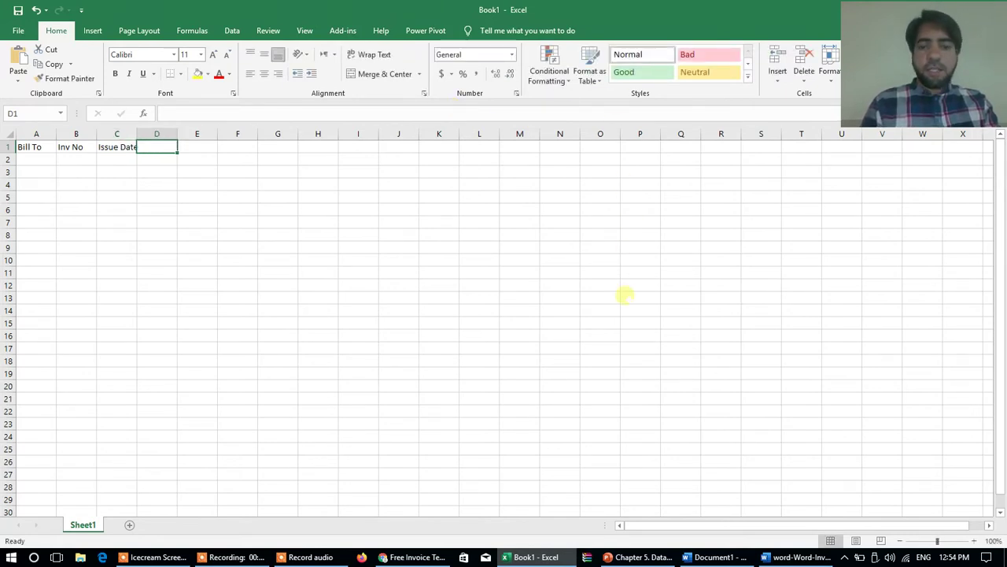
Check the item columns in the Word invoice and enter the header "Item1" in cell D1 of the Excel workbook.
click(802, 558)
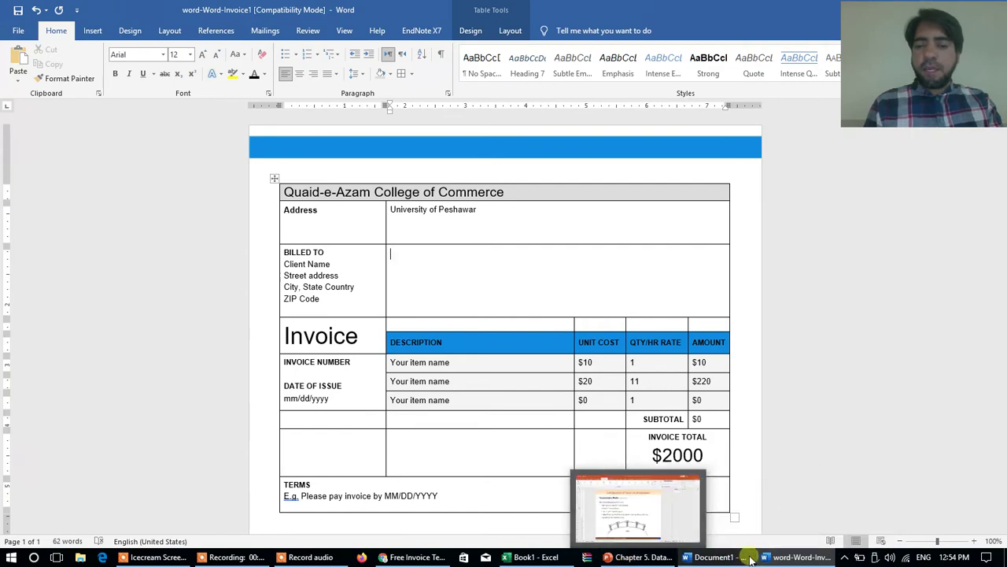
click(549, 561)
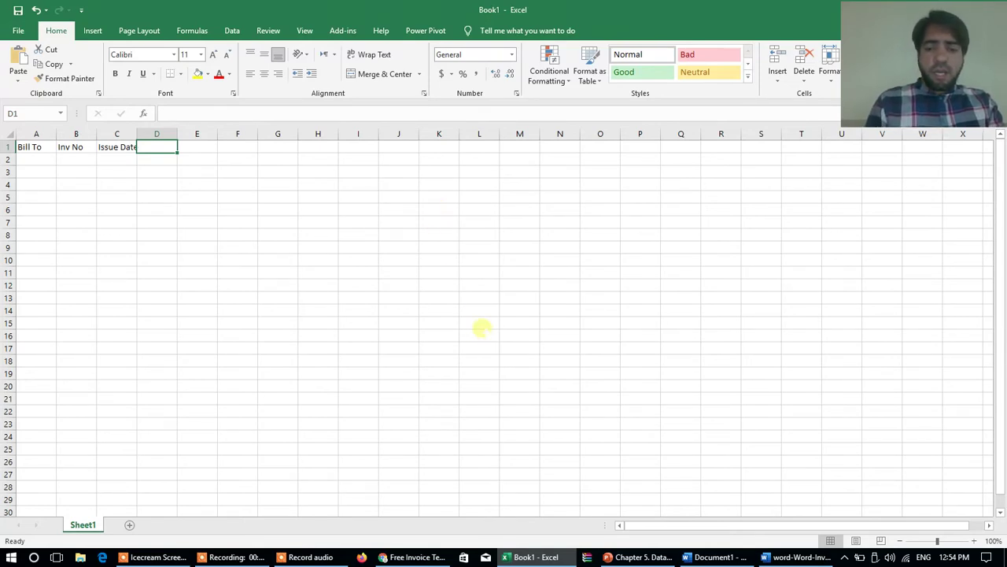
text(Item)
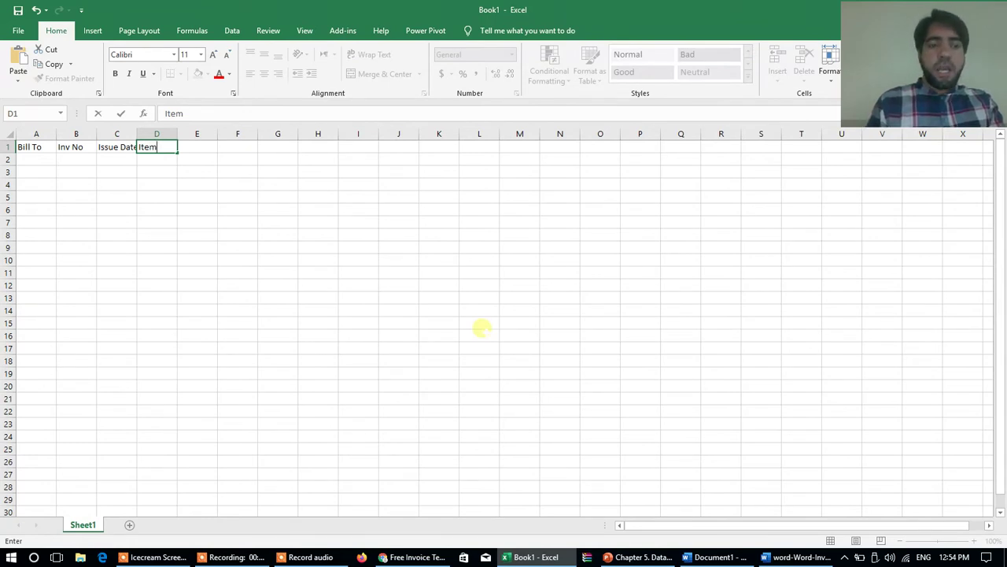
text(1)
key(Tab)
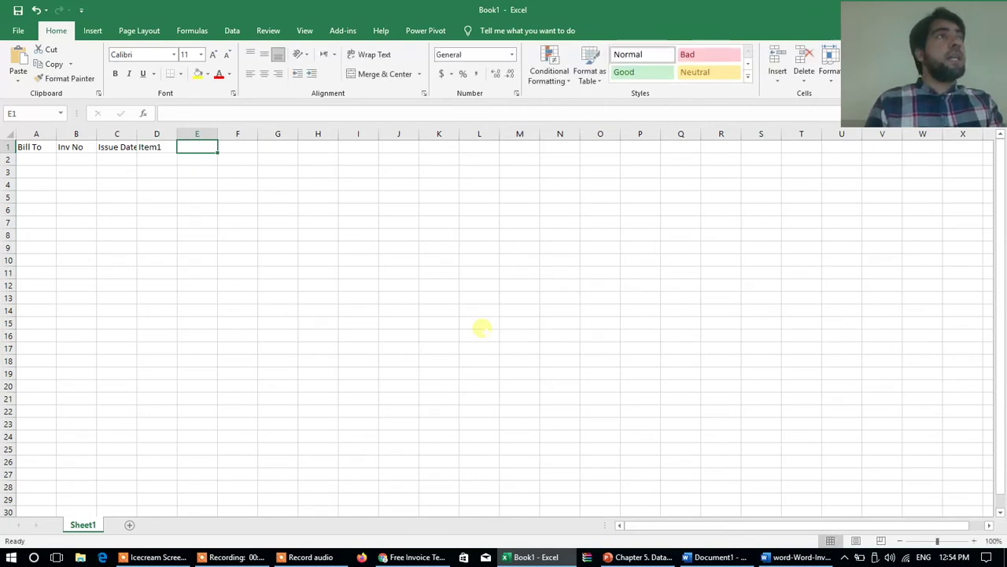
Enter the column header "UnitPriceItem1" in cell E1.
text(U)
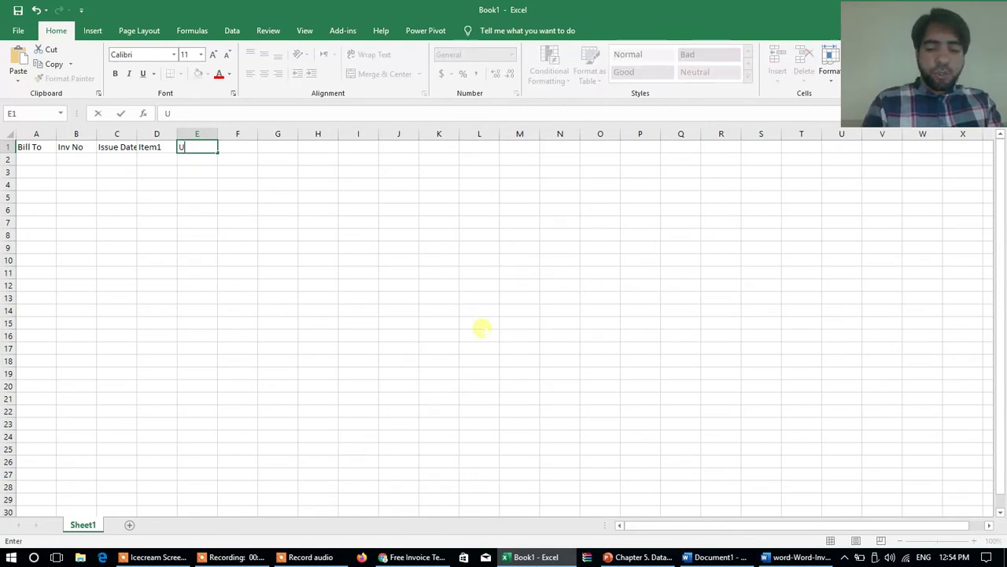
text(nitPr)
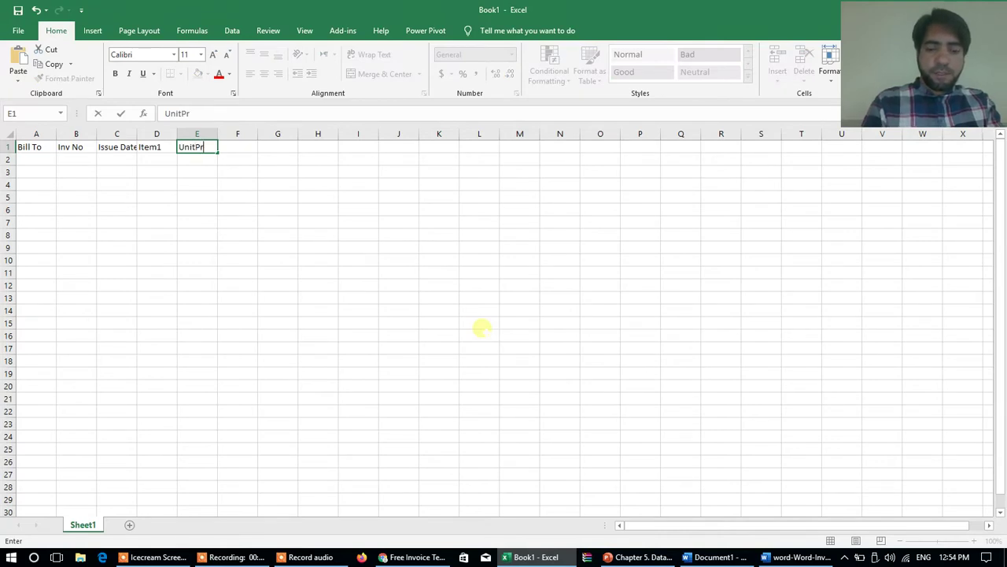
text(iceIte)
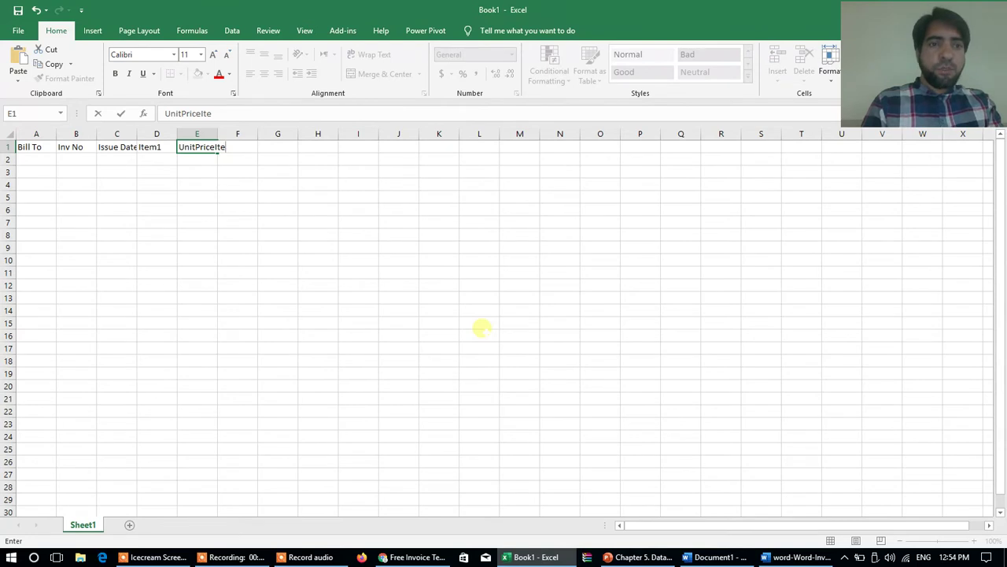
text(m1)
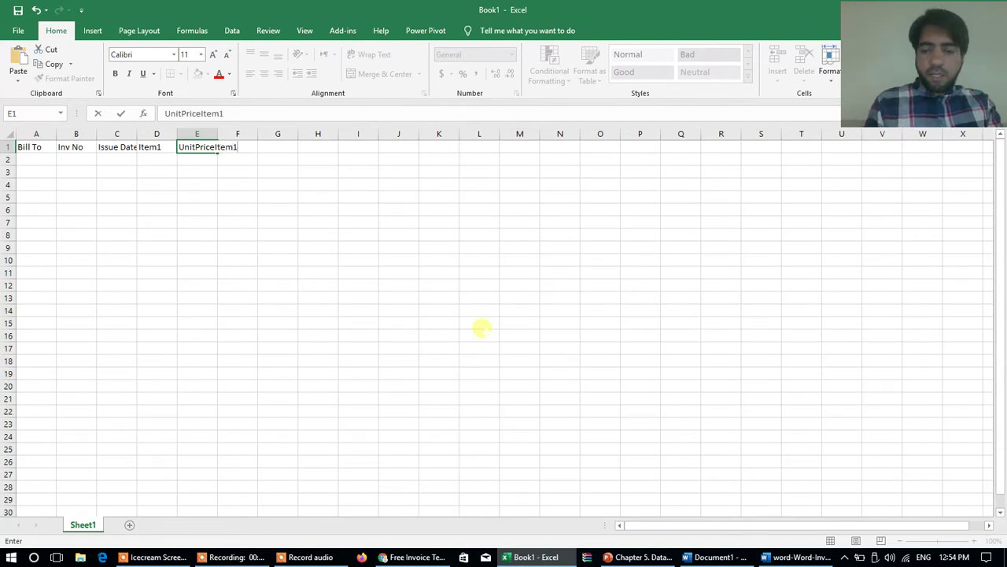
key(Tab)
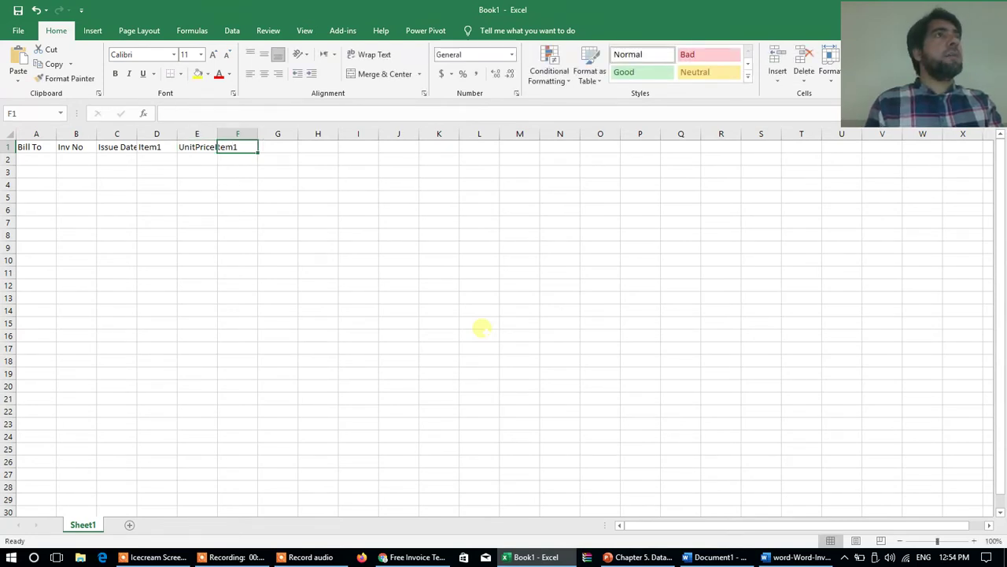
Enter the column header "SubTotalItem1" in cell F1.
text(Su)
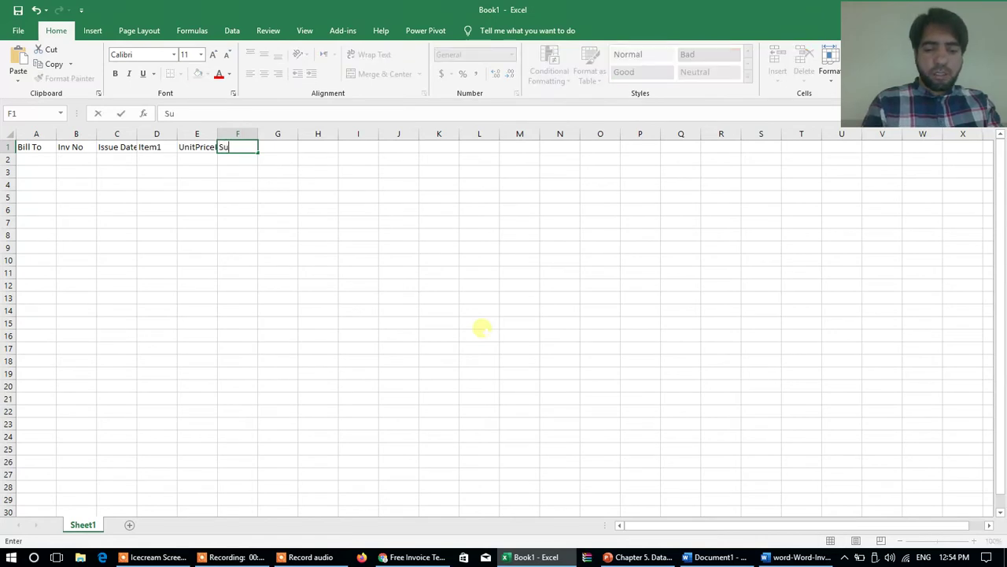
text(bTotalU)
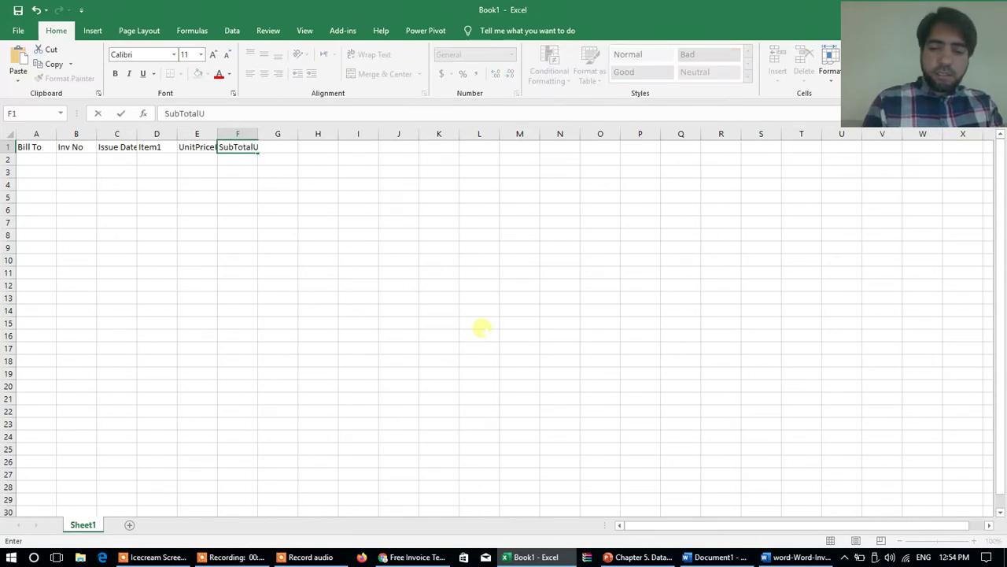
key(BackSpace)
text(Item1)
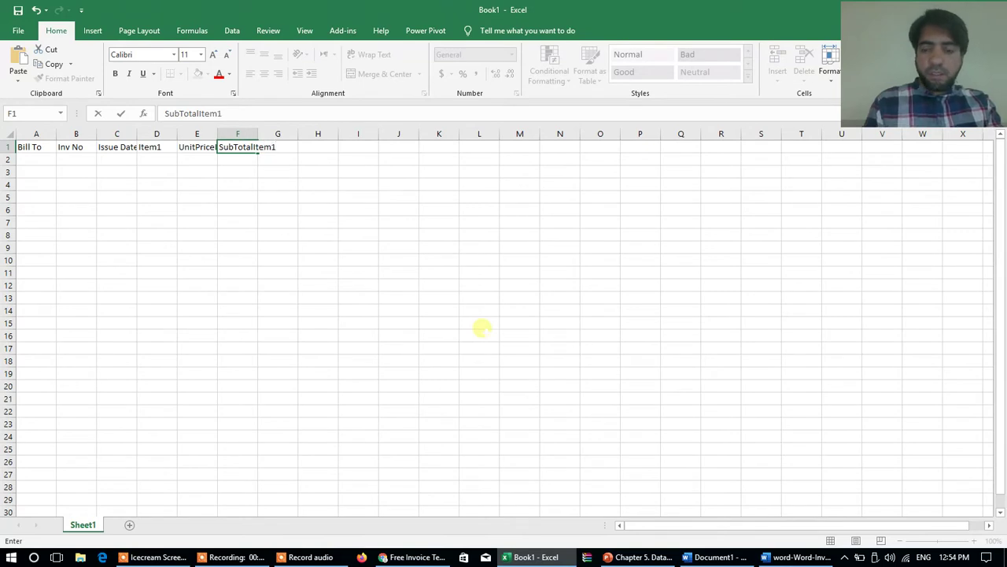
key(Tab)
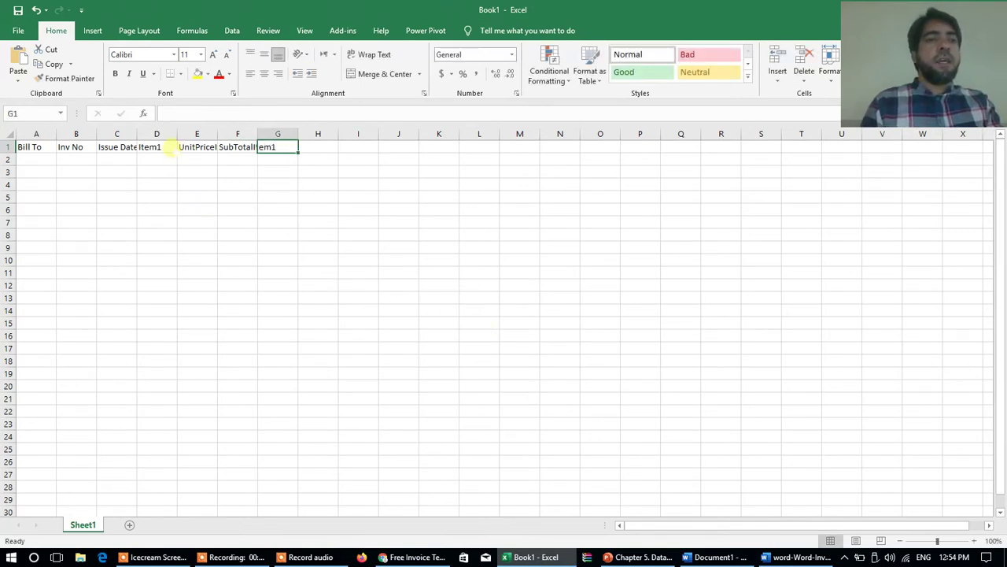
Try to copy the Item1 header group and paste it starting at cell H1.
shift+click(169, 150)
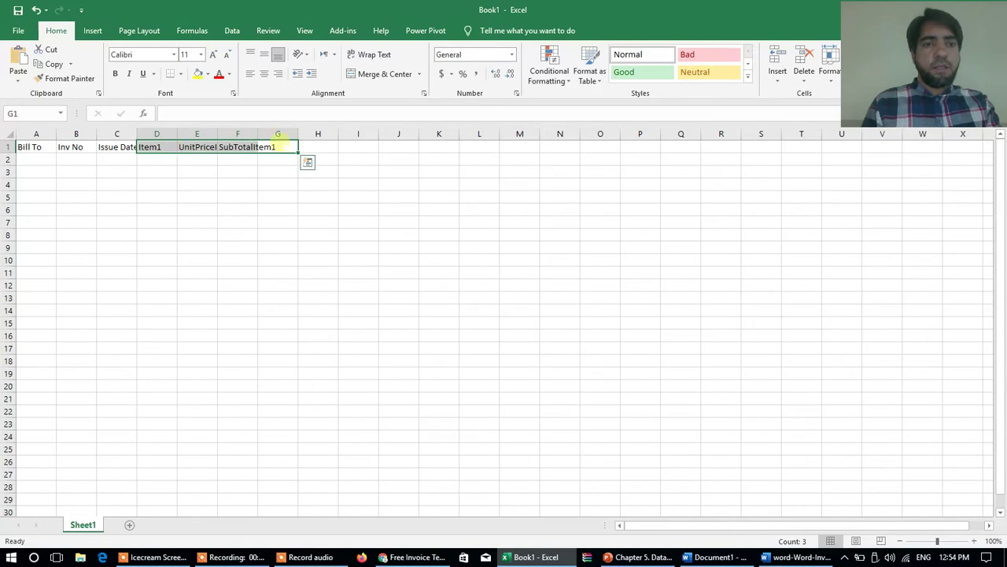
click(326, 147)
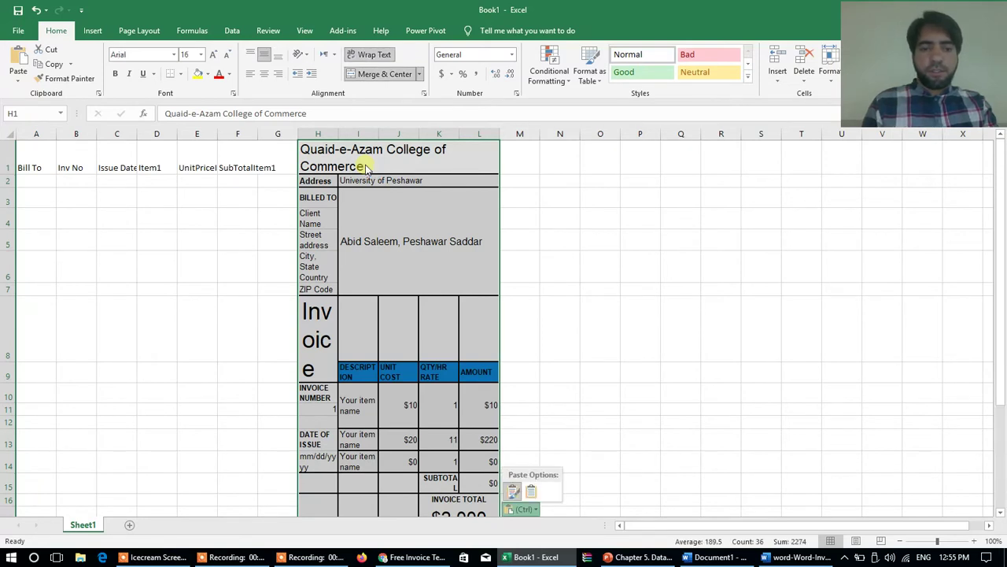
click(236, 557)
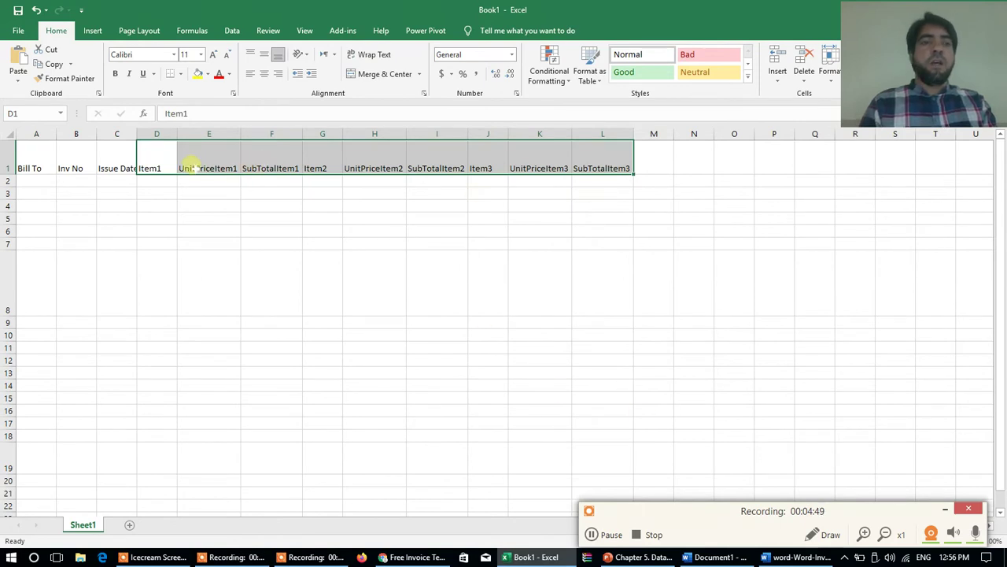
Look over the headers in A1:L1 and compare them with the fields of the Word invoice.
click(35, 167)
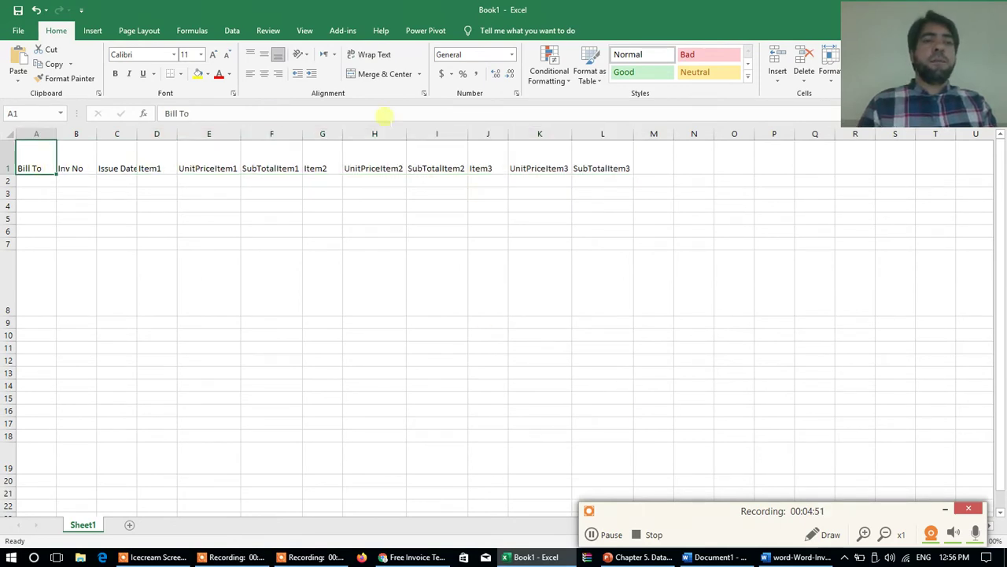
shift+click(598, 156)
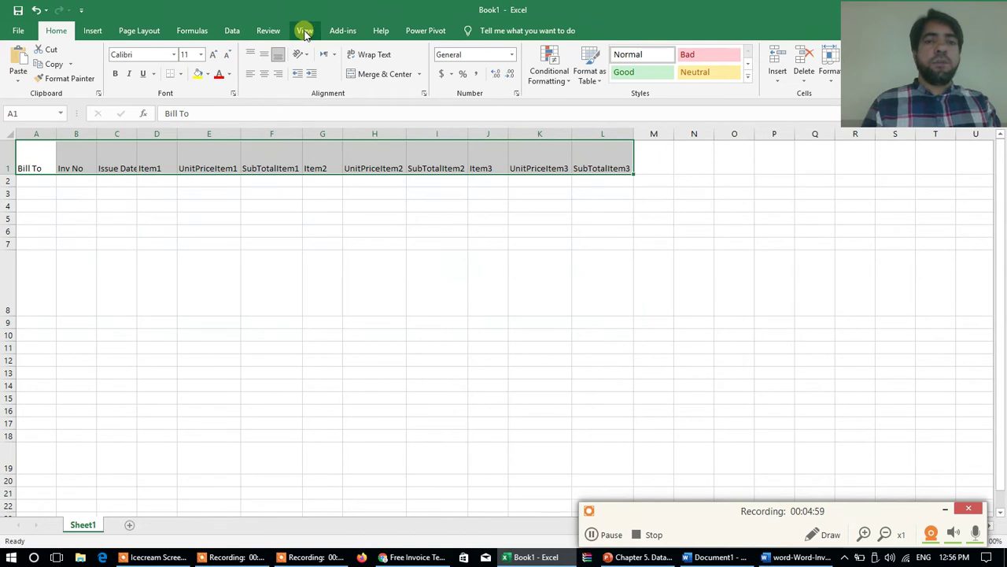
click(333, 257)
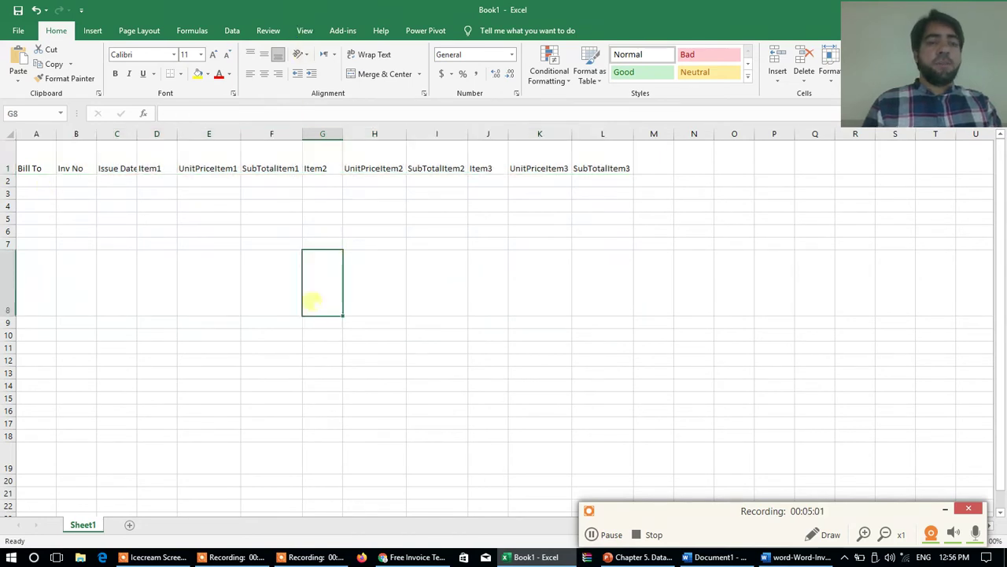
click(784, 562)
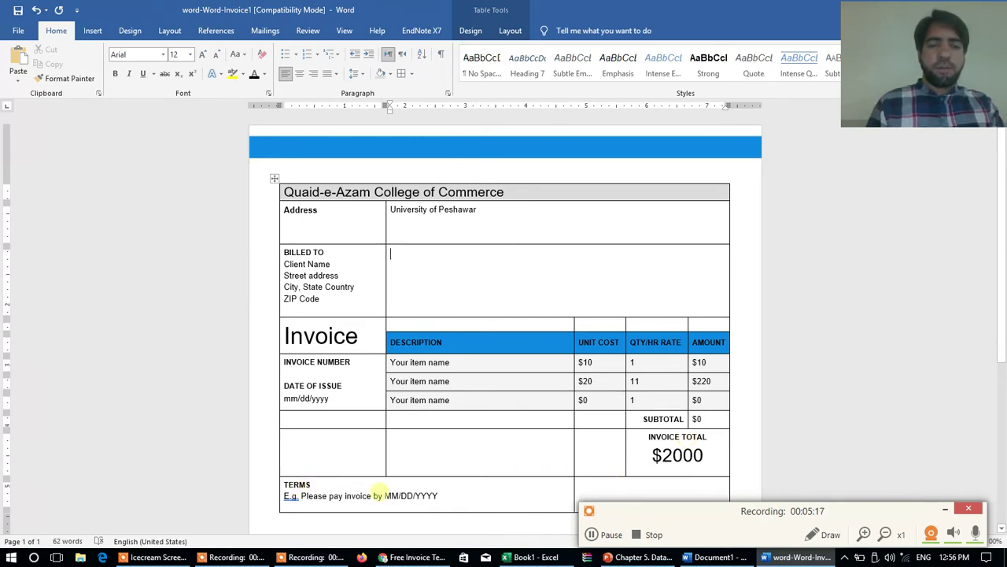
Return to the Excel workbook and enter the column headers "TotalInvoice" in M1 and "Terms" in N1.
mouse_move(712, 559)
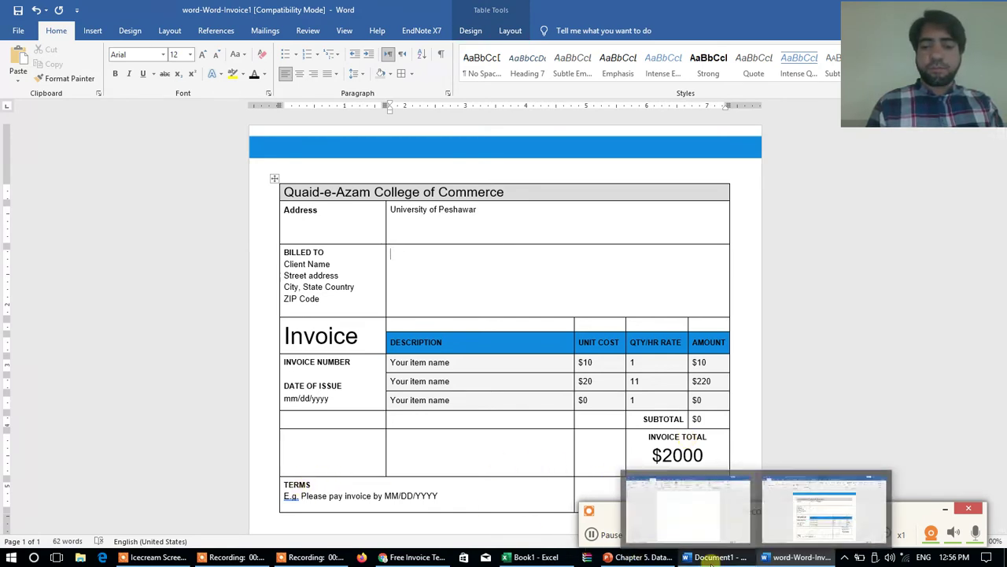
click(535, 558)
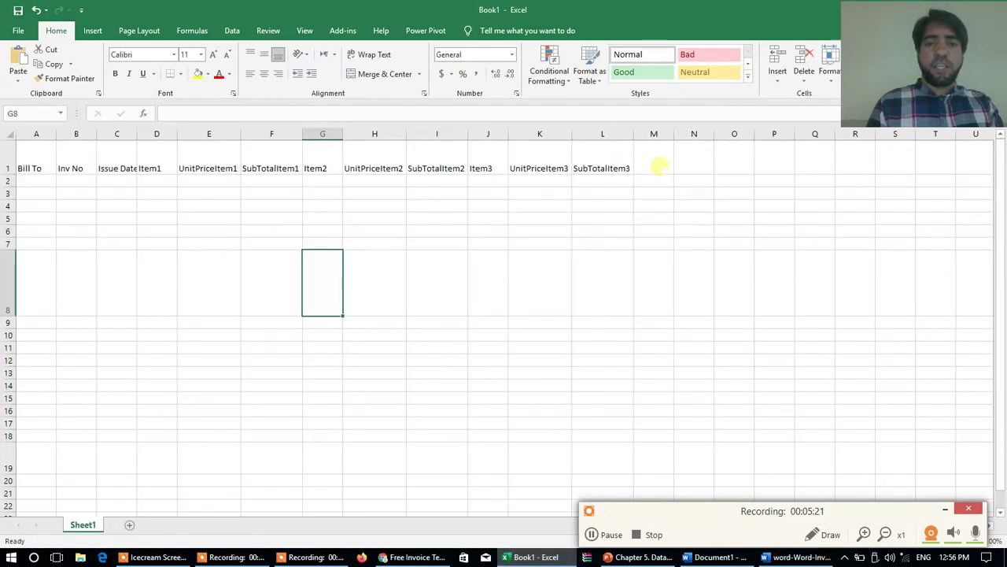
click(655, 167)
text(Tot)
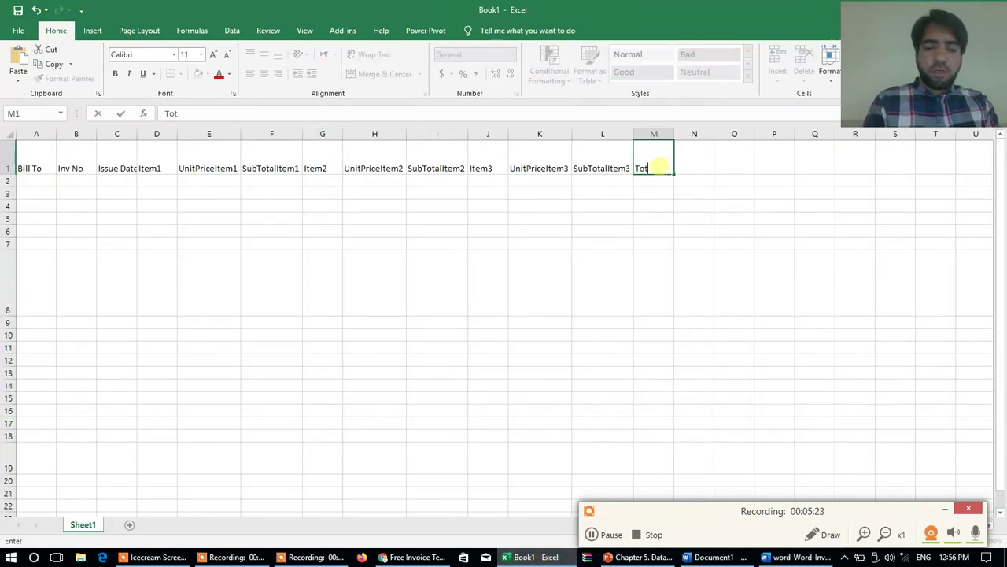
text(alI)
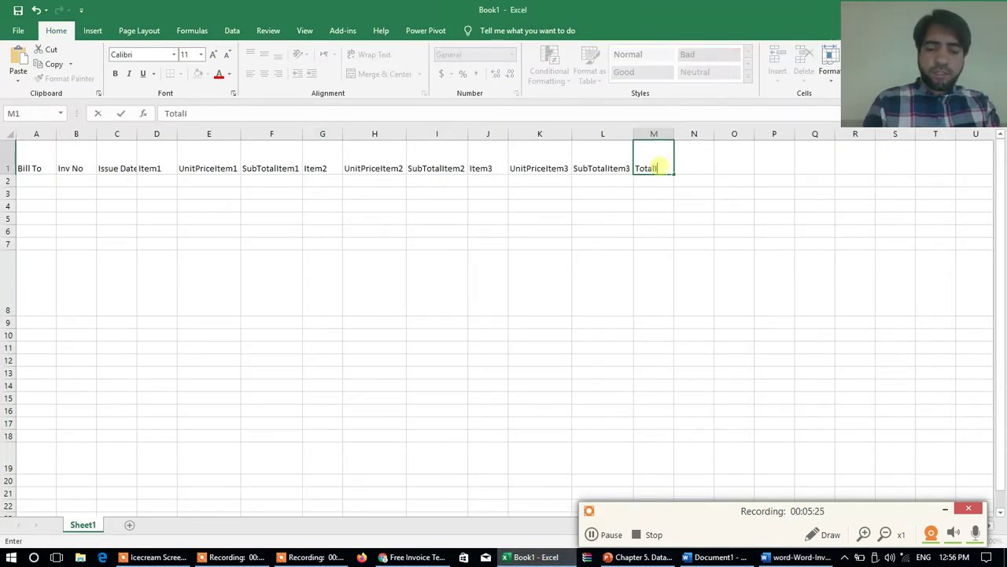
text(nvoice)
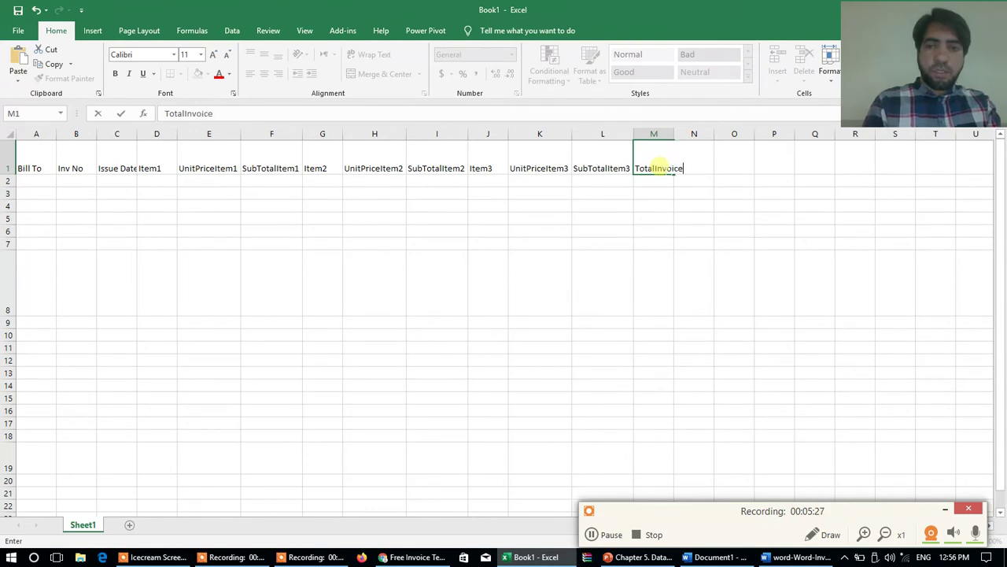
key(Tab)
text(Te)
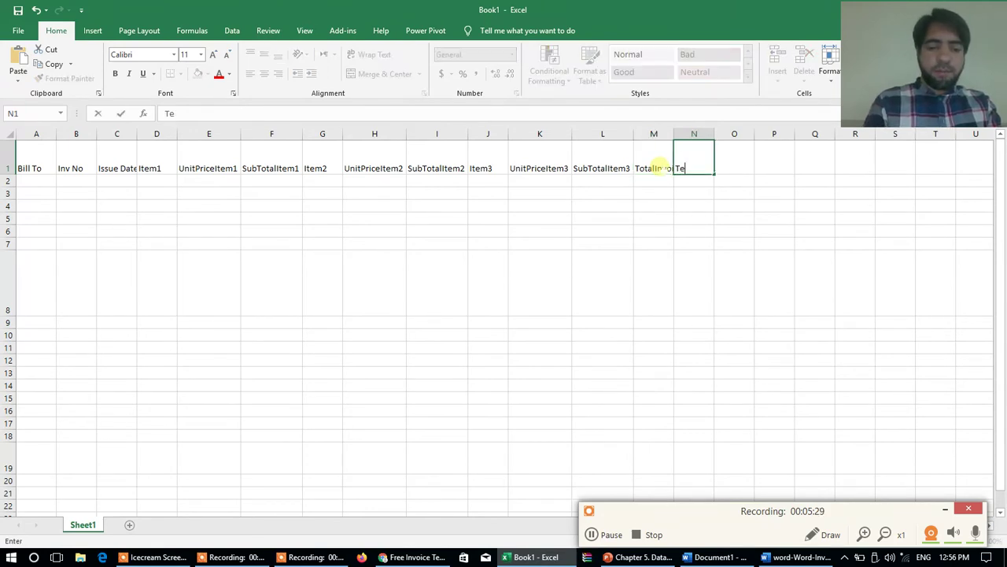
text(rms)
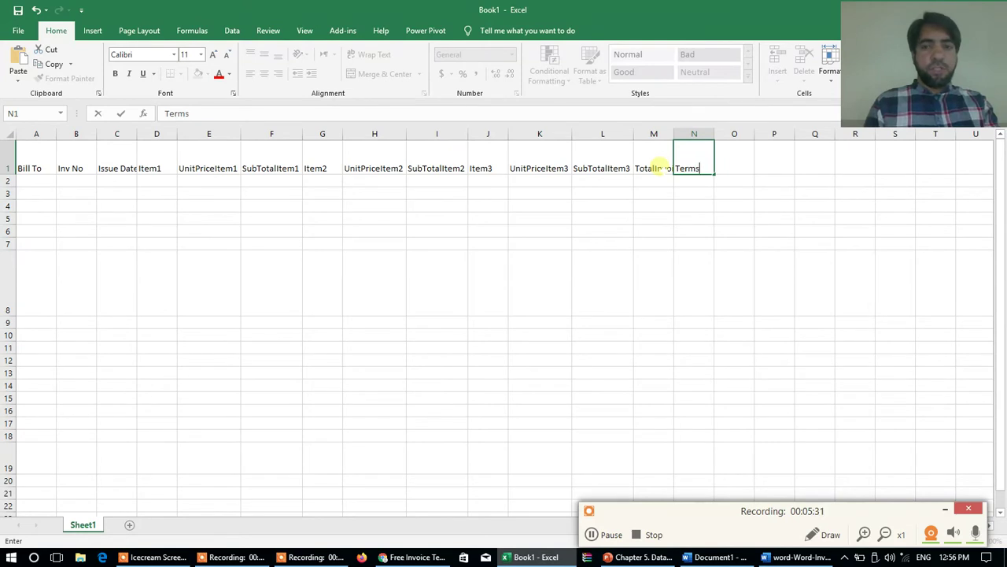
Enter the first customer's name under Bill To in cell A2.
click(39, 183)
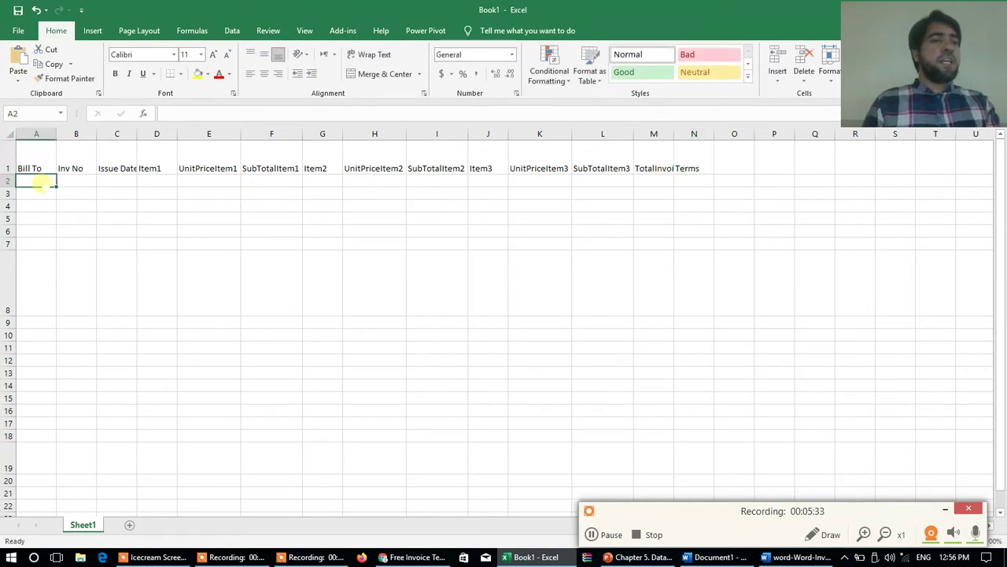
text(1)
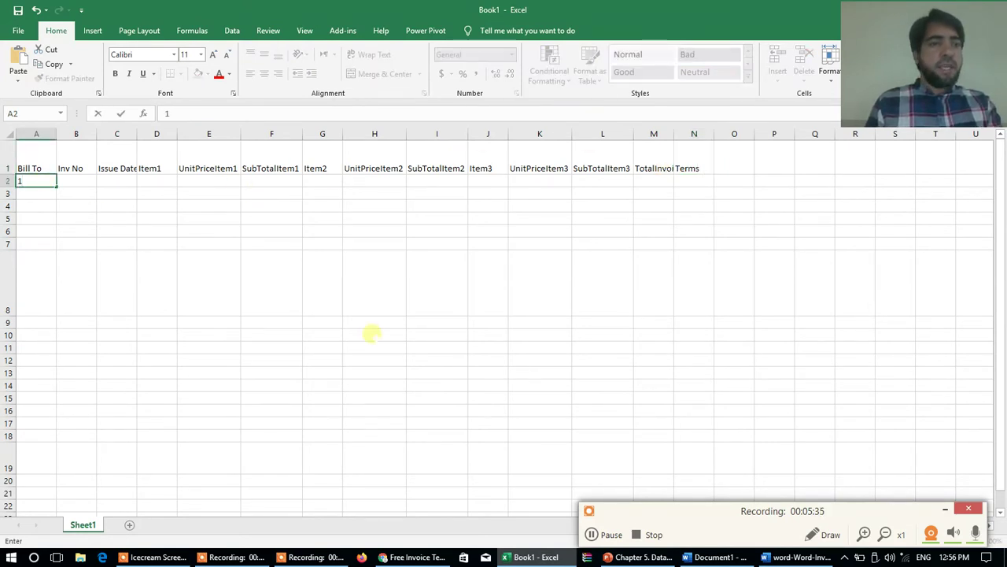
key(Tab)
key(Left)
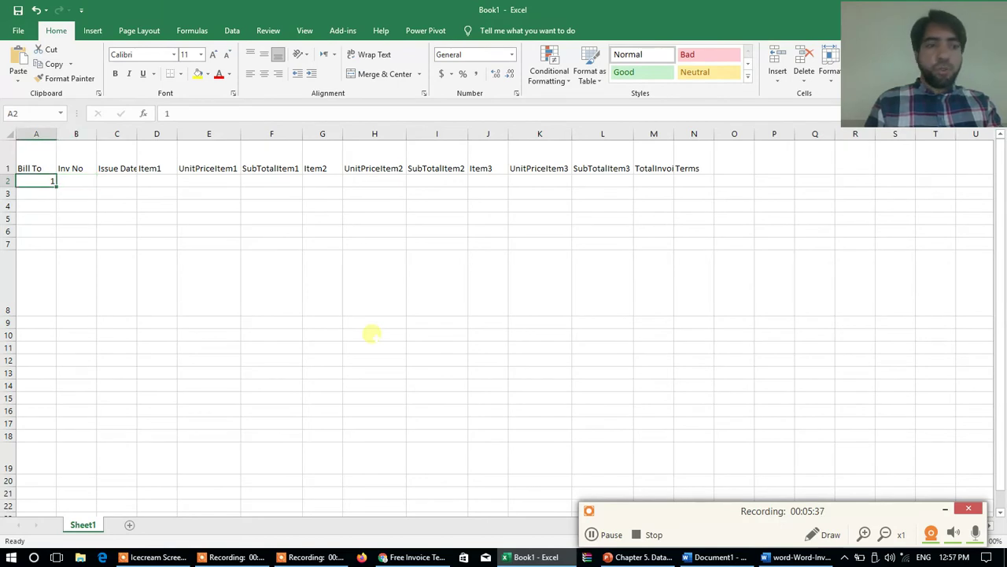
text(Ali)
key(Tab)
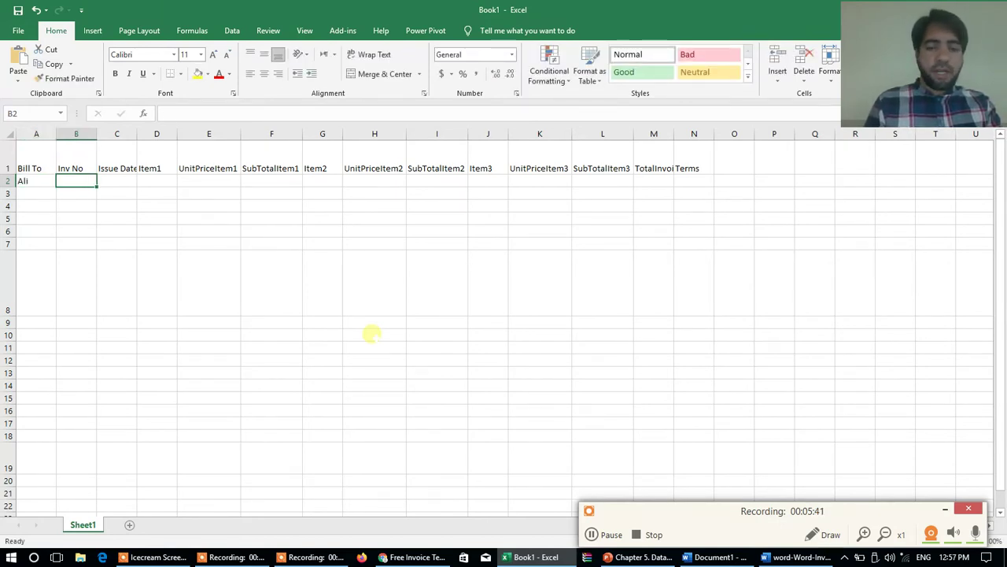
Fill in the first record with invoice number 100 in B2 and issue date 10.03.2021 in C2.
text(100)
key(Tab)
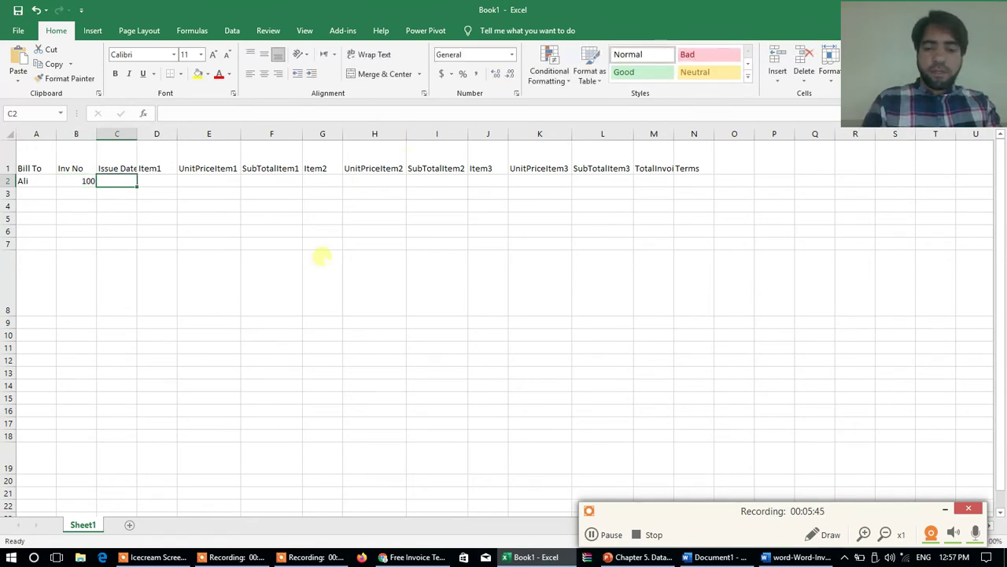
text(10.0)
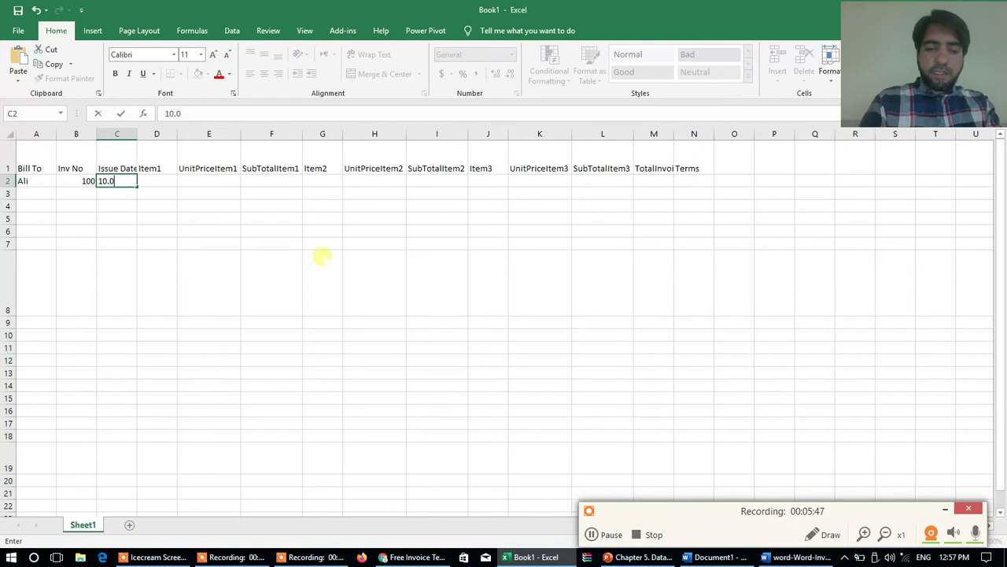
text(3.20)
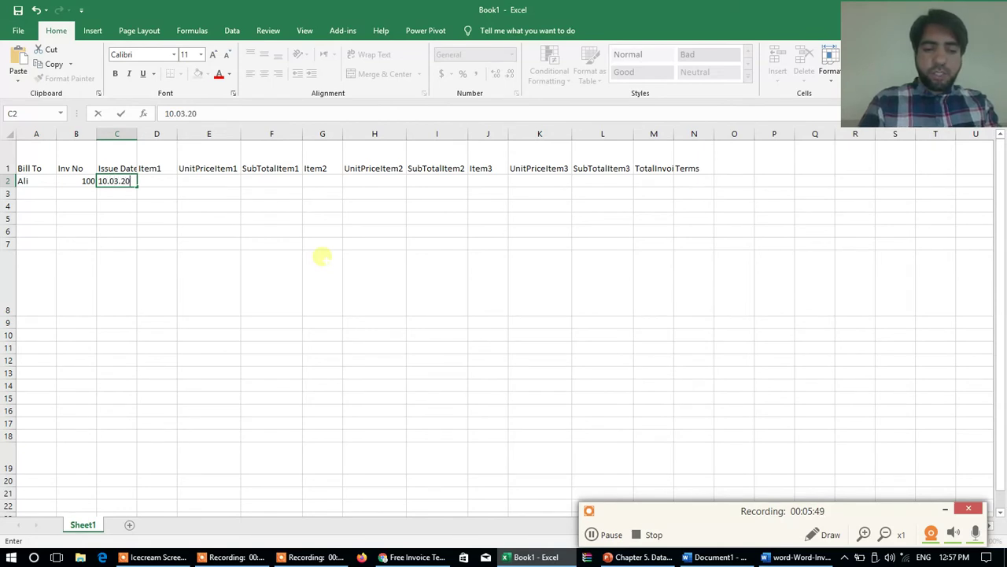
text(21)
key(Tab)
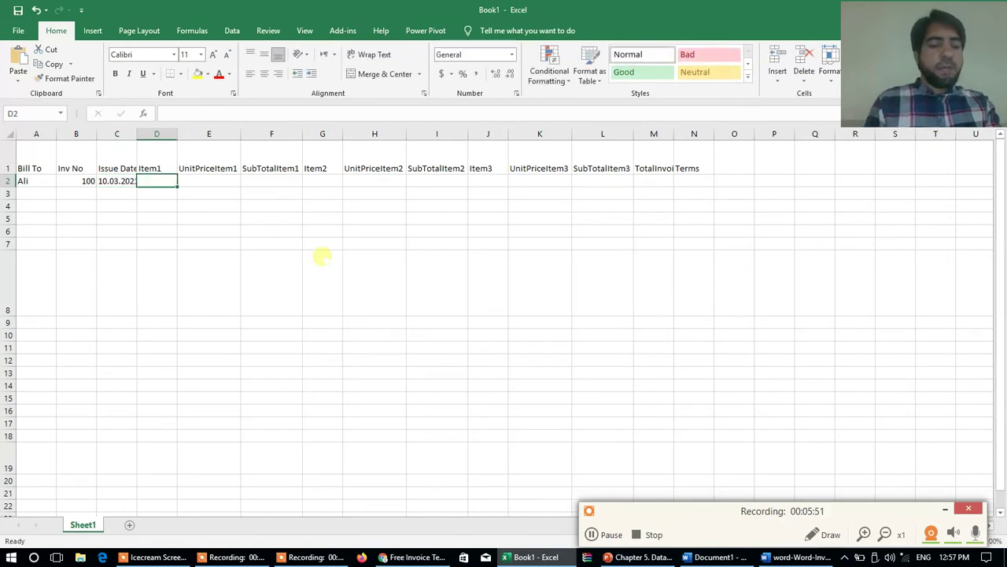
Enter "Pen" as Item1 in D2 and its unit price 5 in E2.
text(Pen)
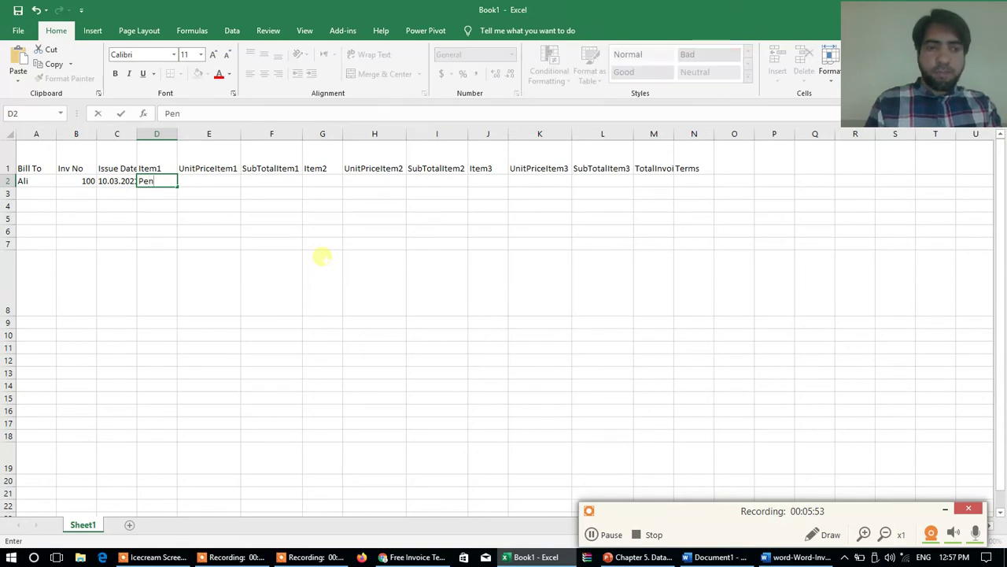
key(Tab)
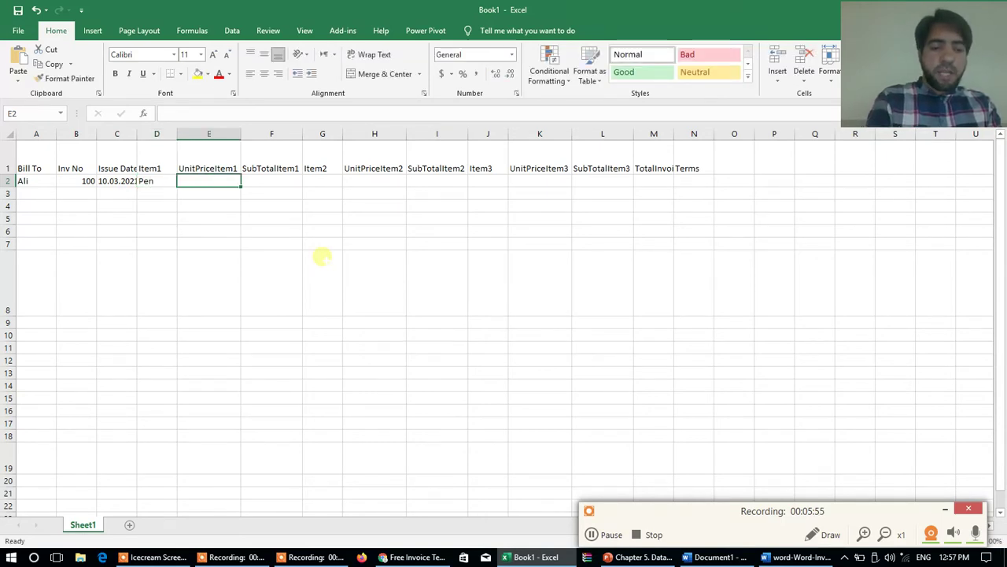
text(5)
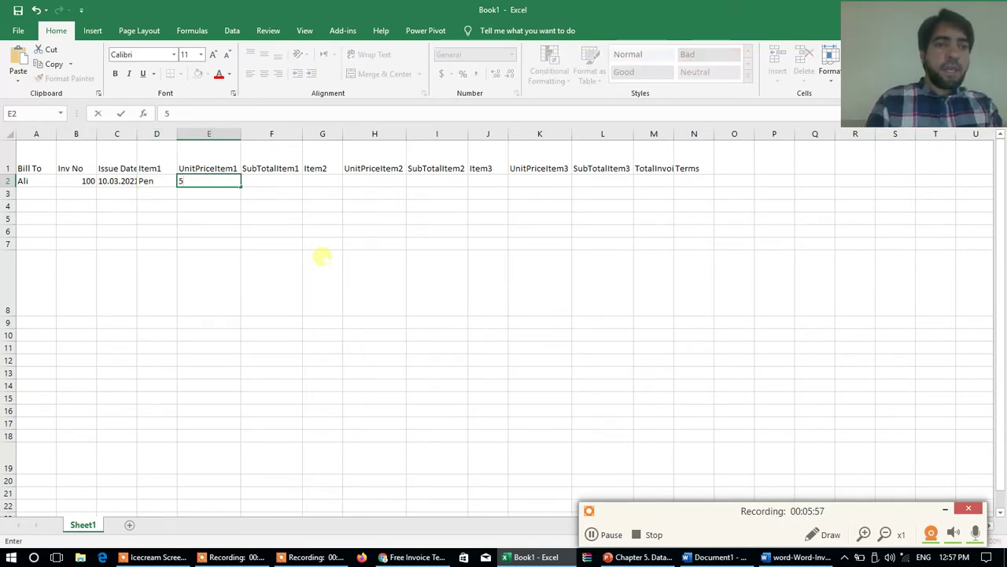
click(265, 181)
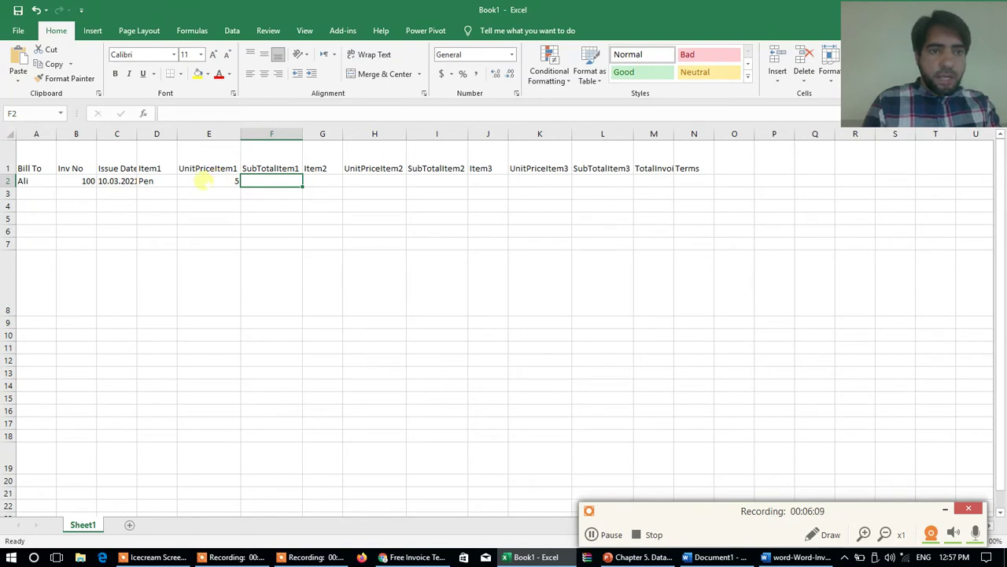
Insert a new column before SubTotalItem1 and enter the header "NoOfItem1" in F1.
click(203, 181)
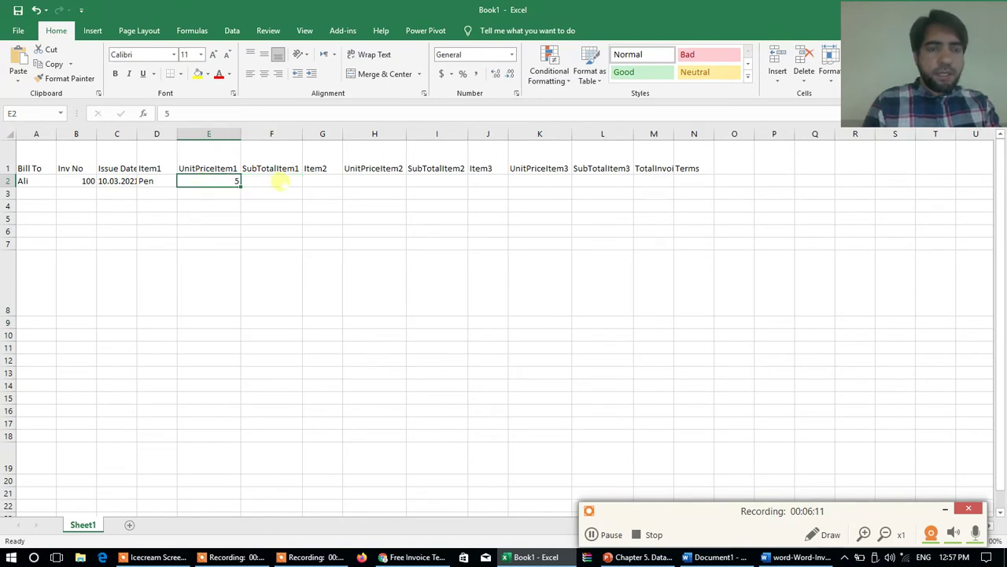
click(277, 182)
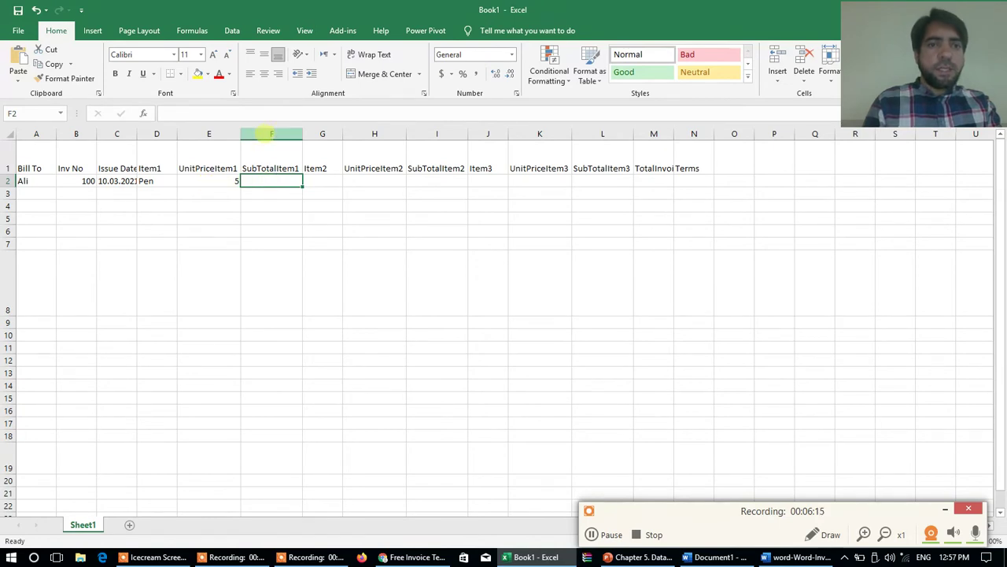
click(264, 135)
right_click(264, 135)
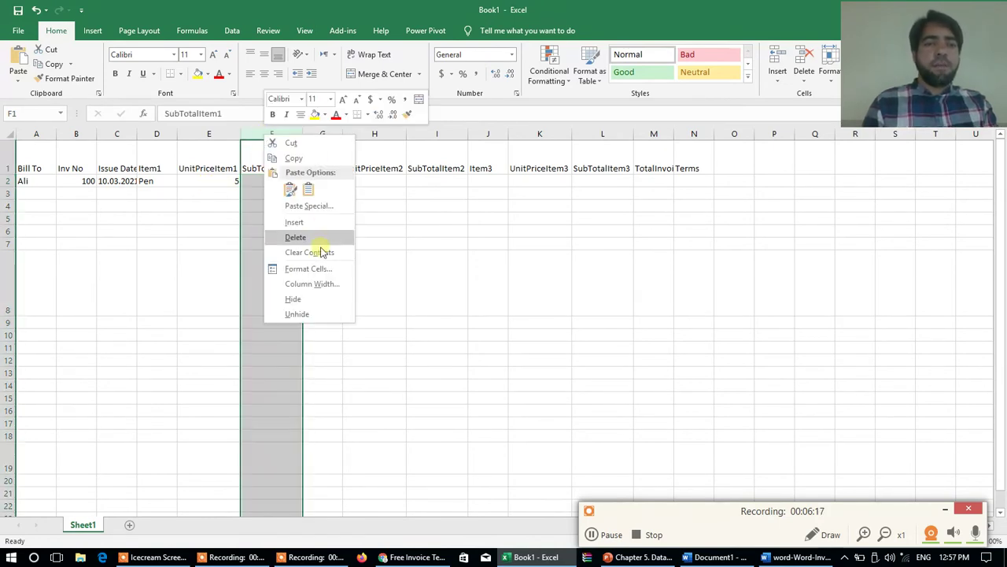
click(318, 225)
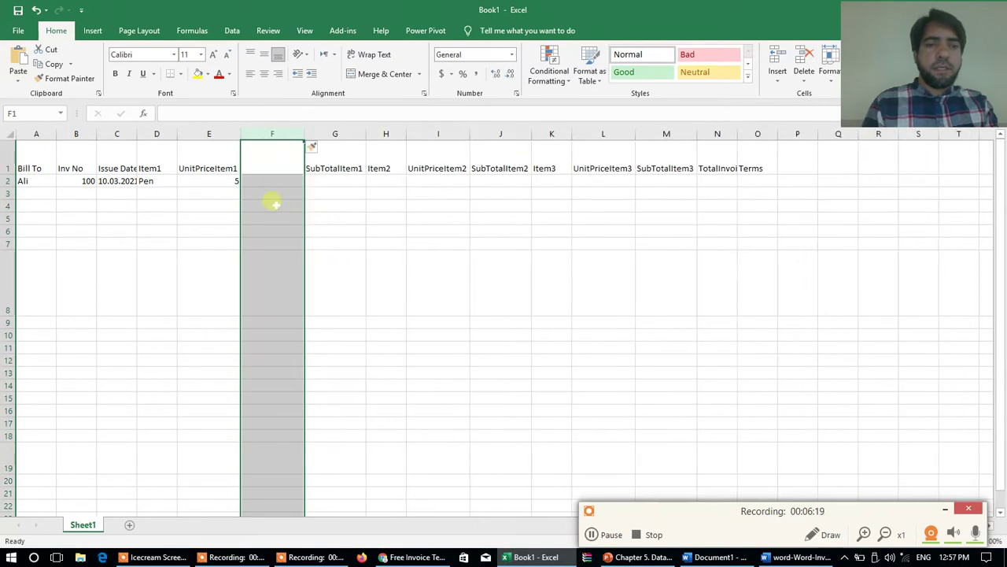
click(261, 169)
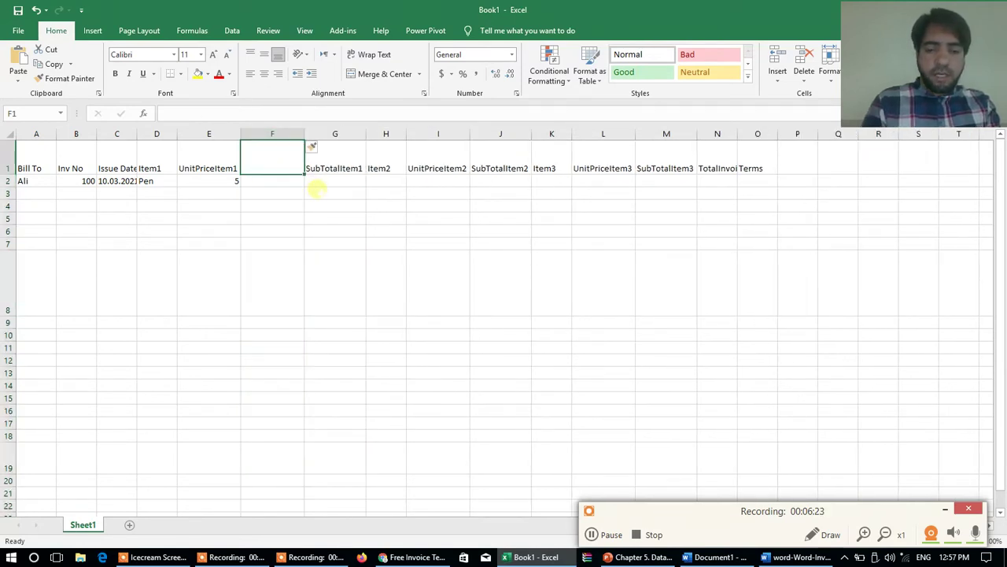
text(NoOf)
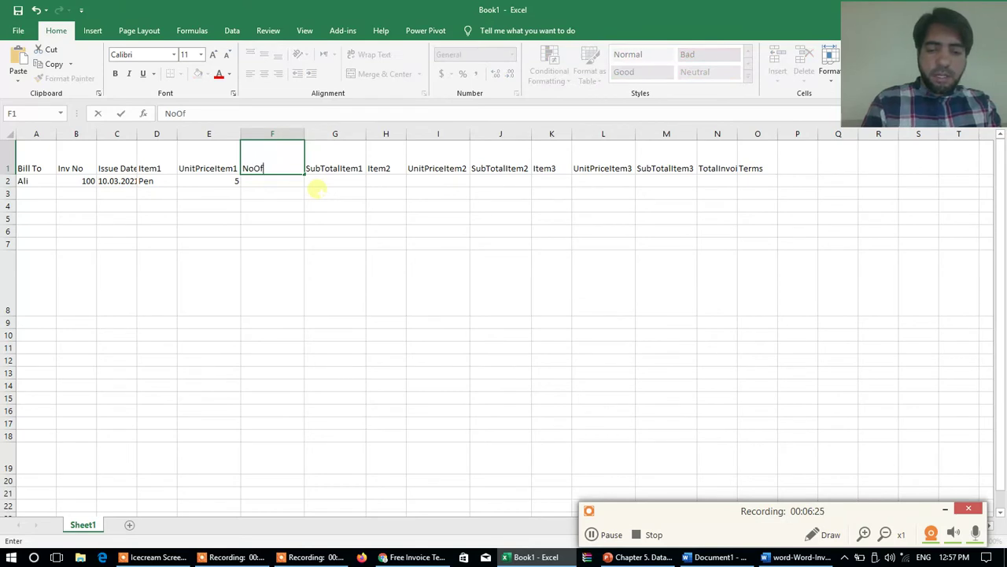
text(Item1)
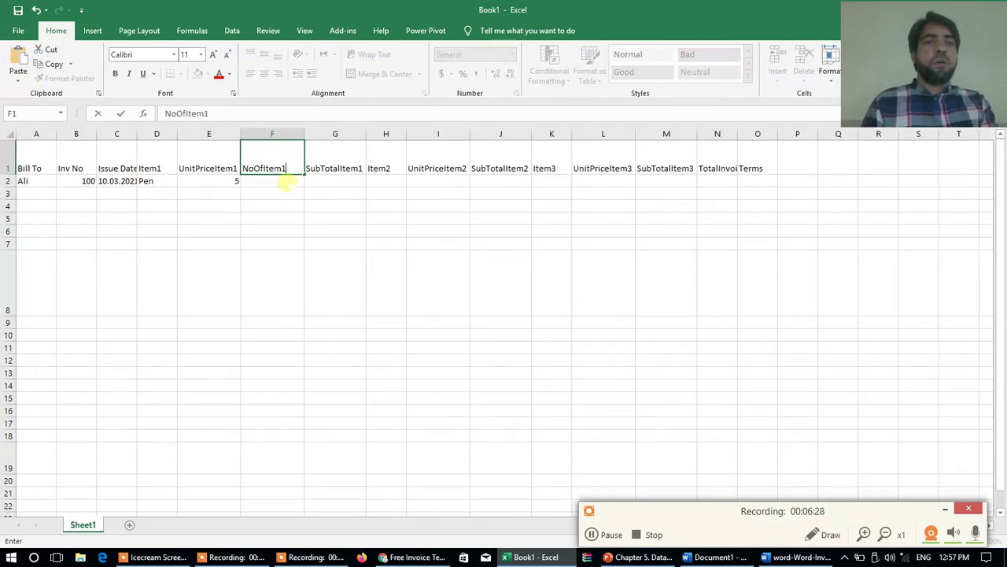
key(Return)
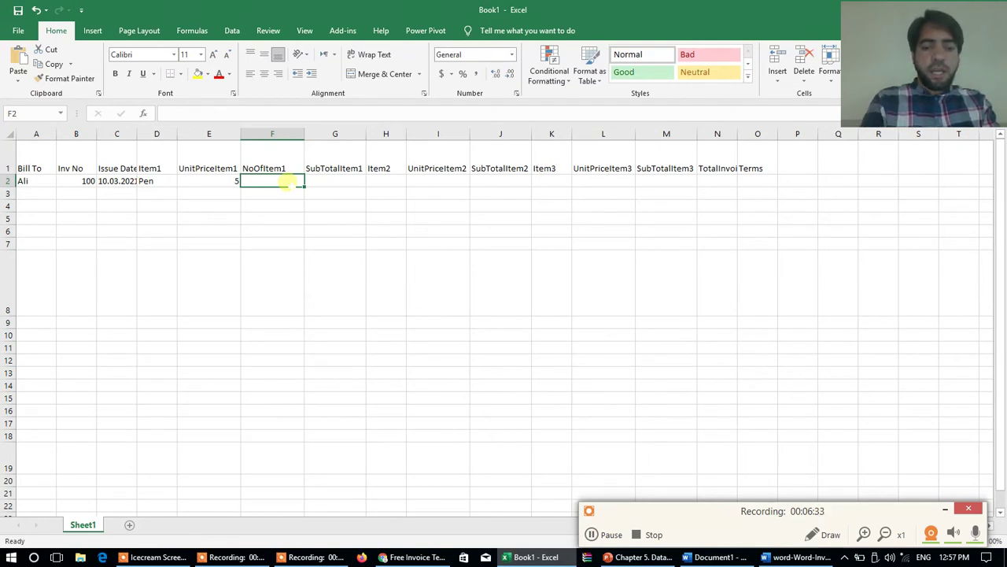
Enter quantity 5 in F2 and calculate the first item's subtotal in G2 with the formula =F2*E2.
text(5)
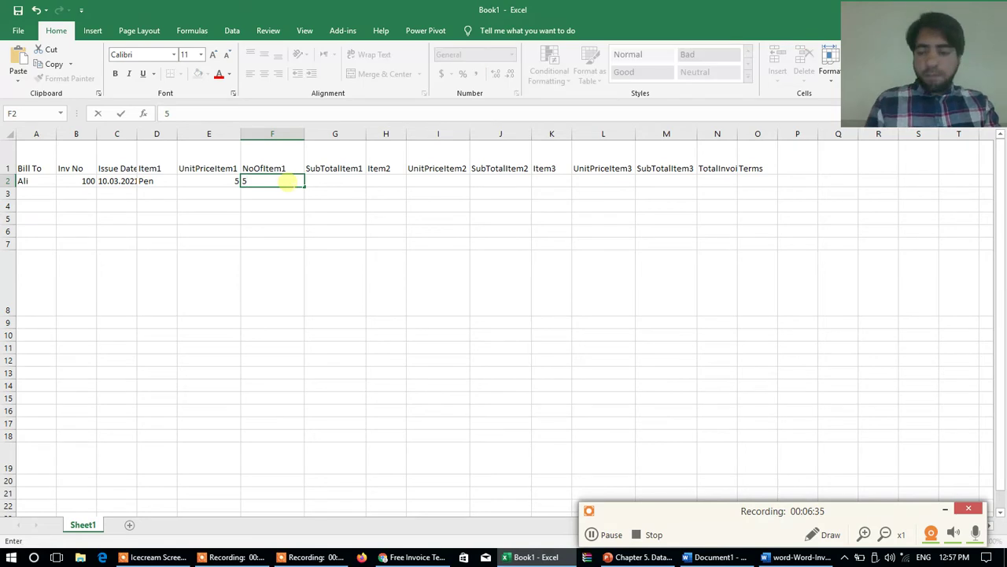
key(Tab)
text(=)
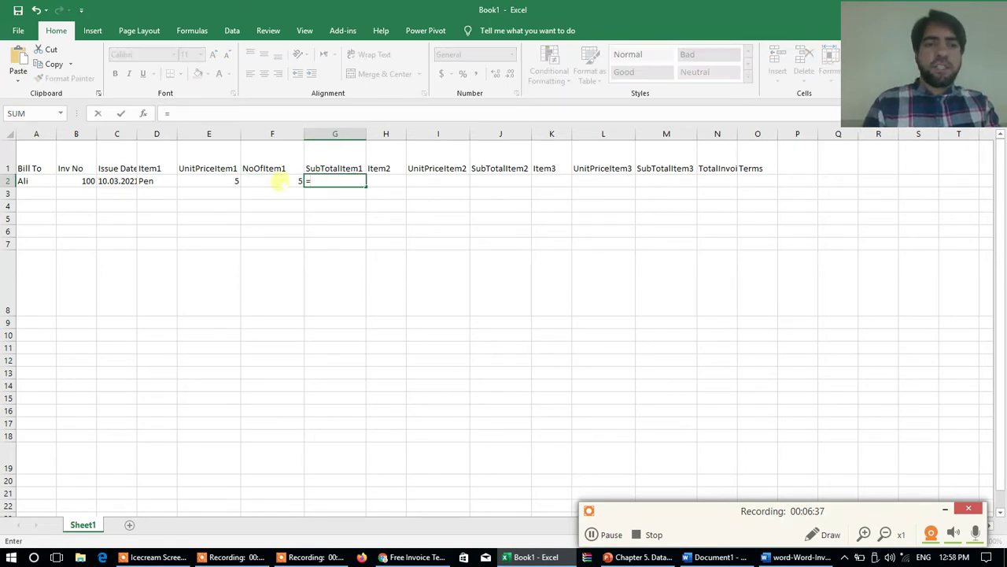
click(276, 183)
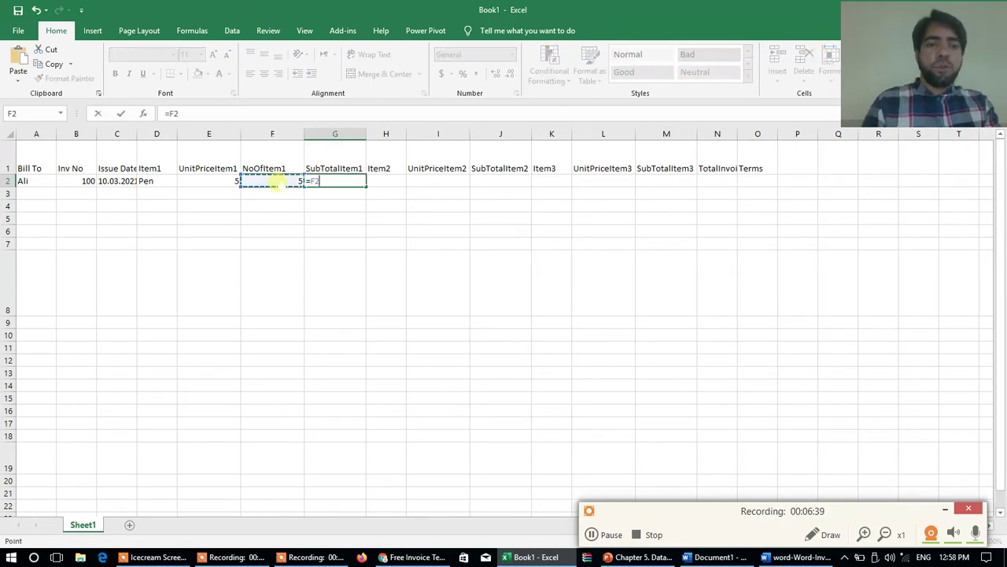
text(*)
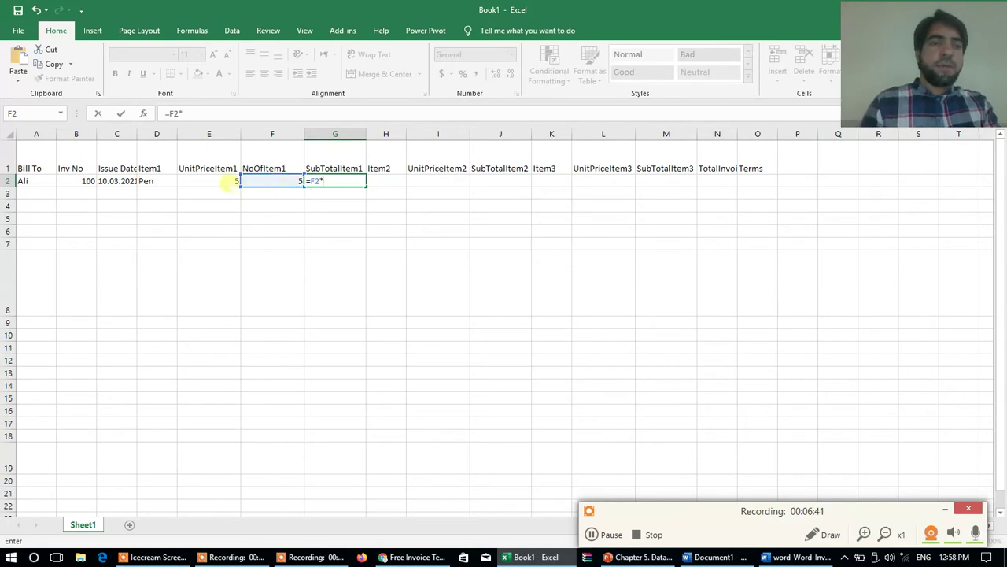
click(219, 182)
key(Return)
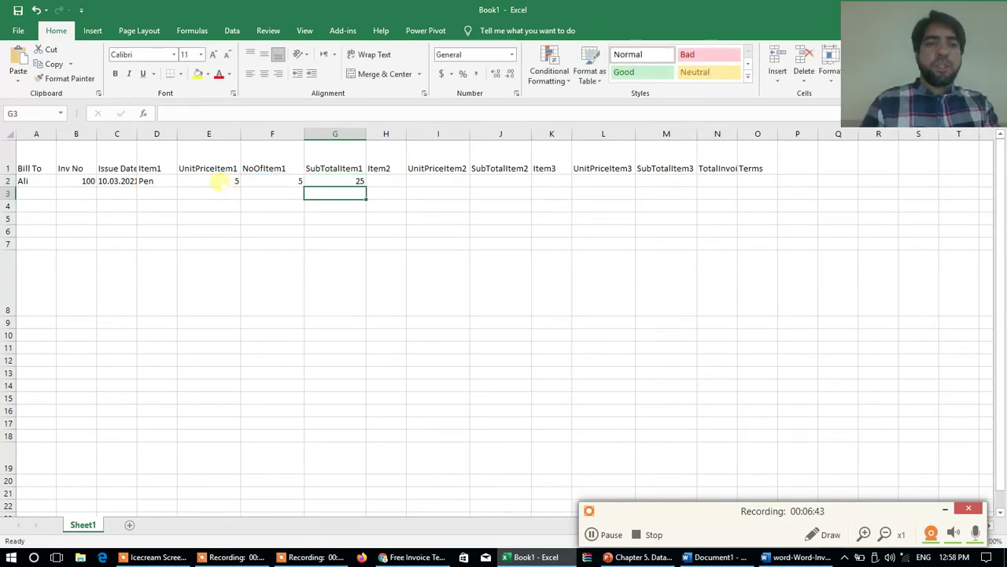
Enter "Glass" as Item2 in H2 and its unit price 10 in I2.
click(394, 182)
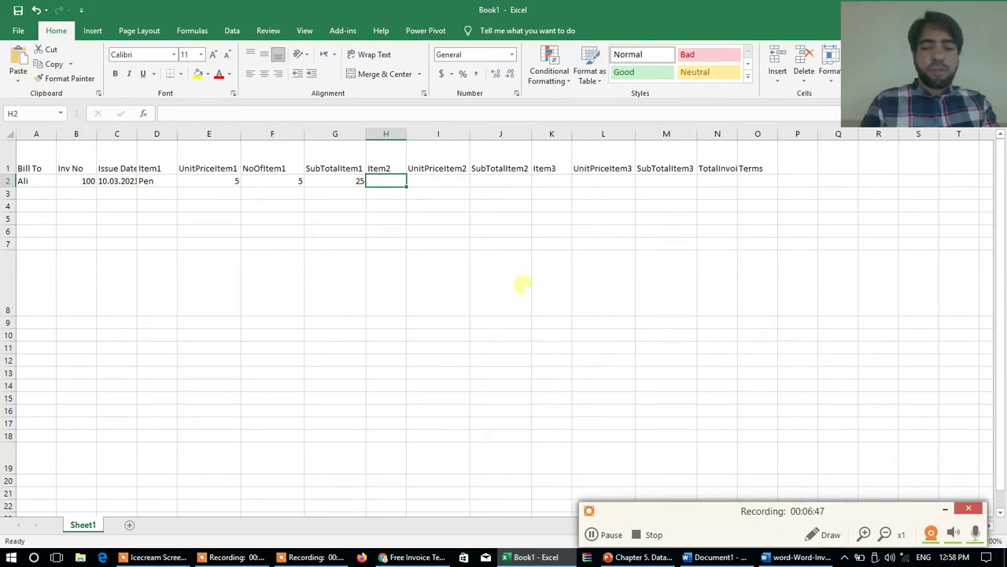
text(Glass)
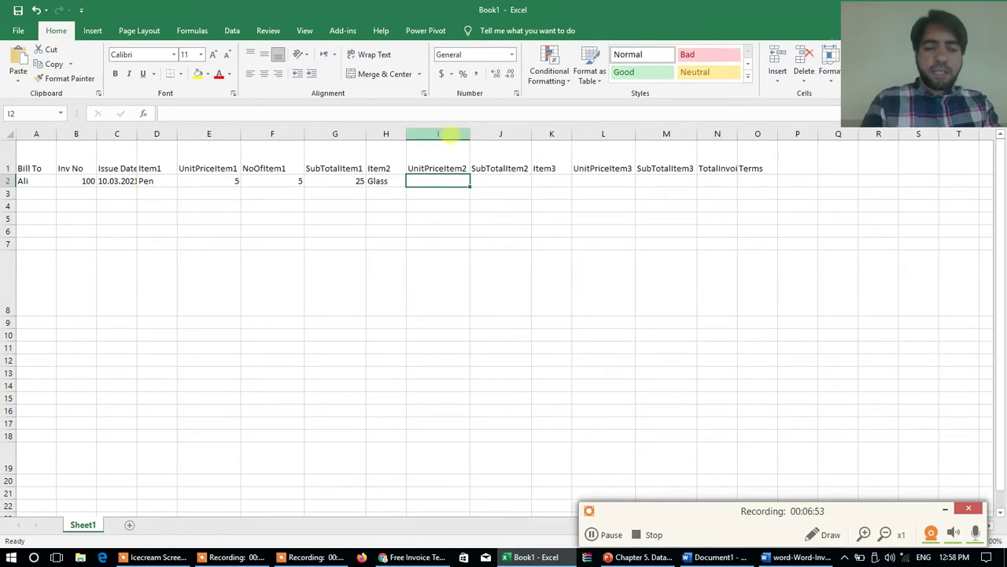
text(10)
Insert a new column before SubTotalItem2 and enter the header "NoOfItem2" in J1.
click(501, 134)
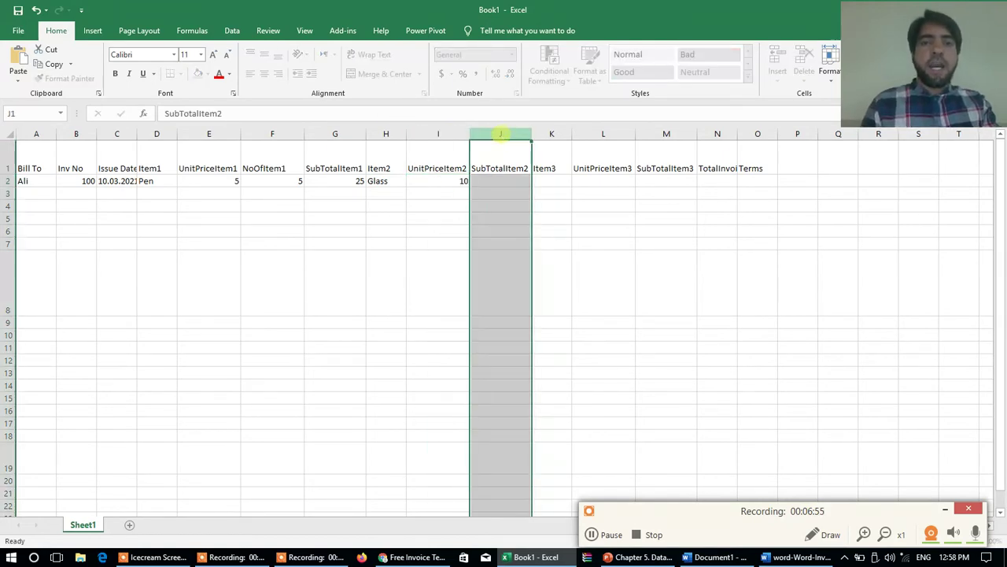
right_click(500, 134)
click(552, 225)
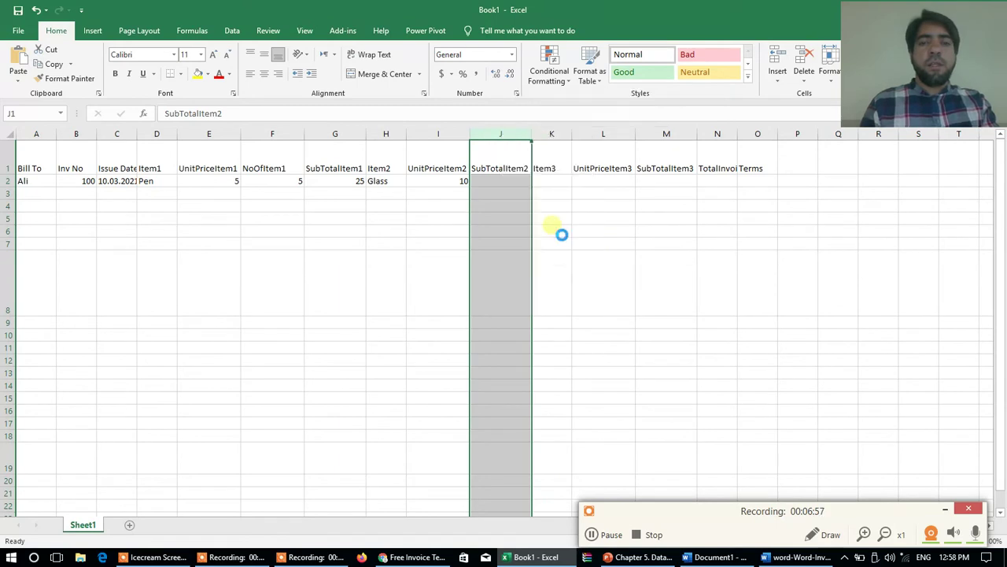
click(492, 161)
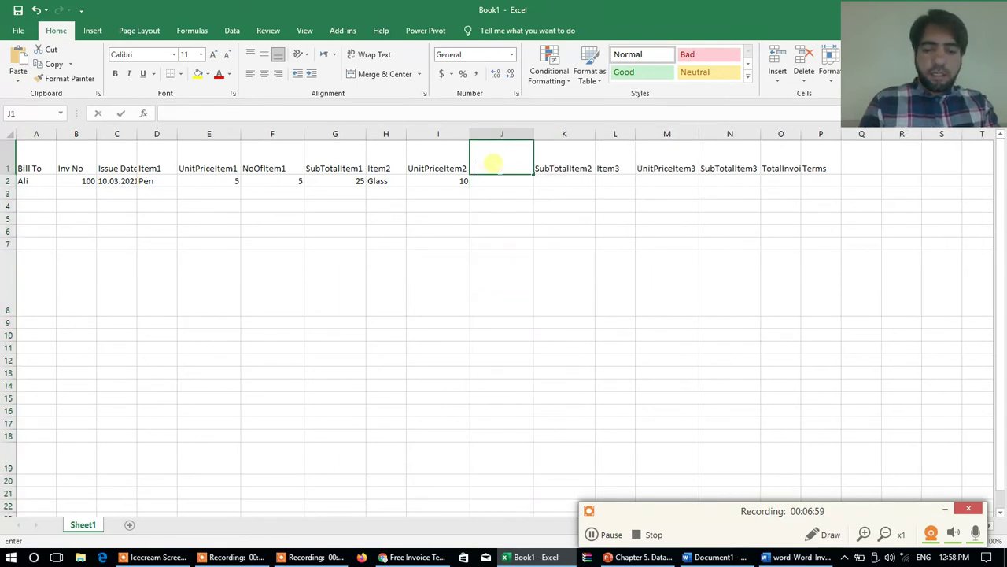
text(NoOfItem2)
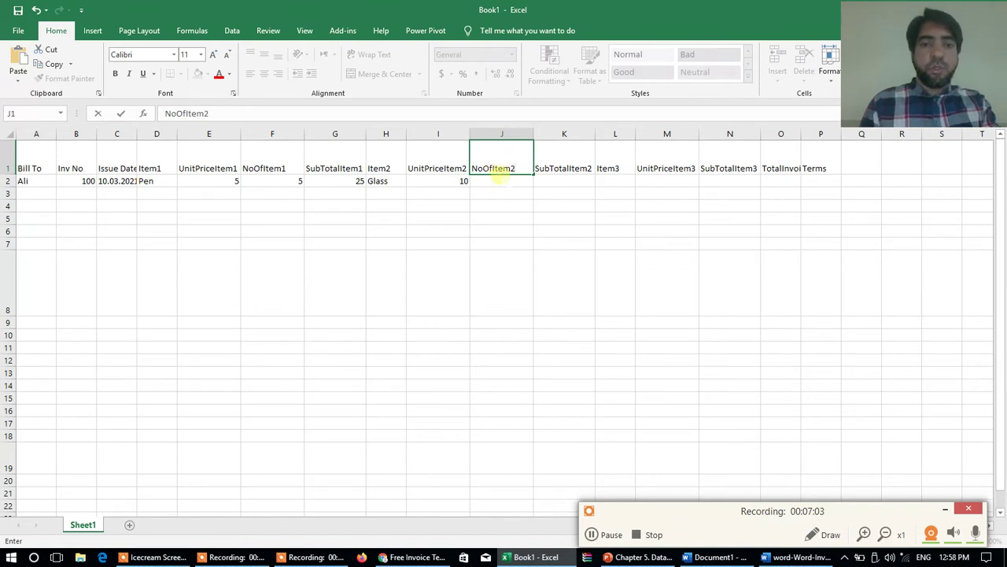
key(Return)
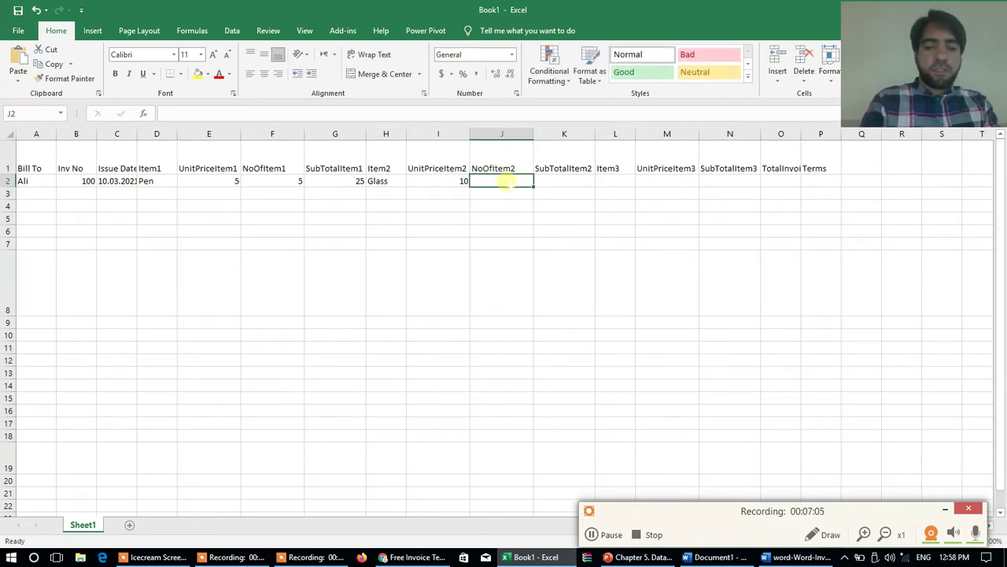
Enter quantity 7 in J2 and calculate the second item's subtotal in K2 with the formula =I2*J2.
text(7)
click(563, 183)
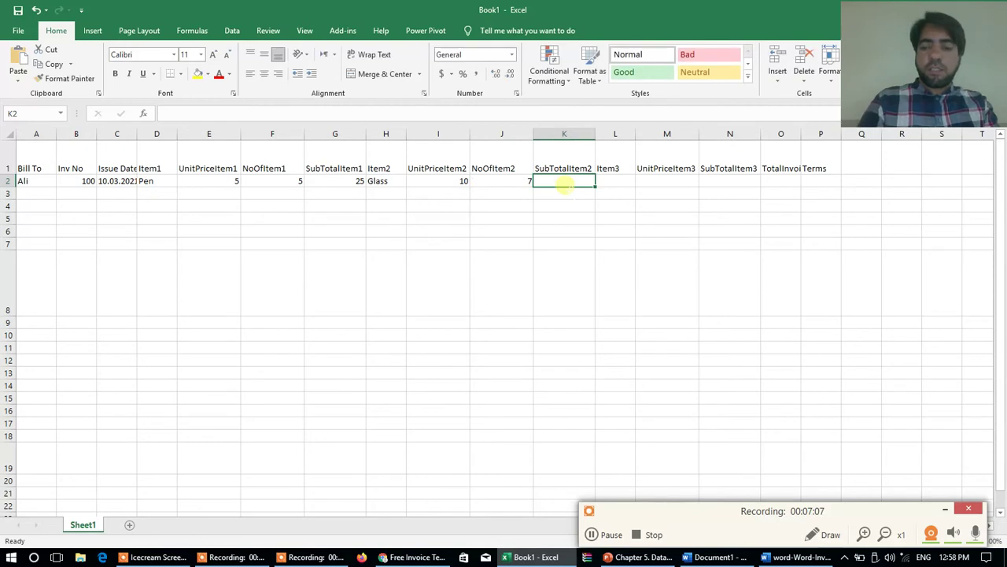
text(=)
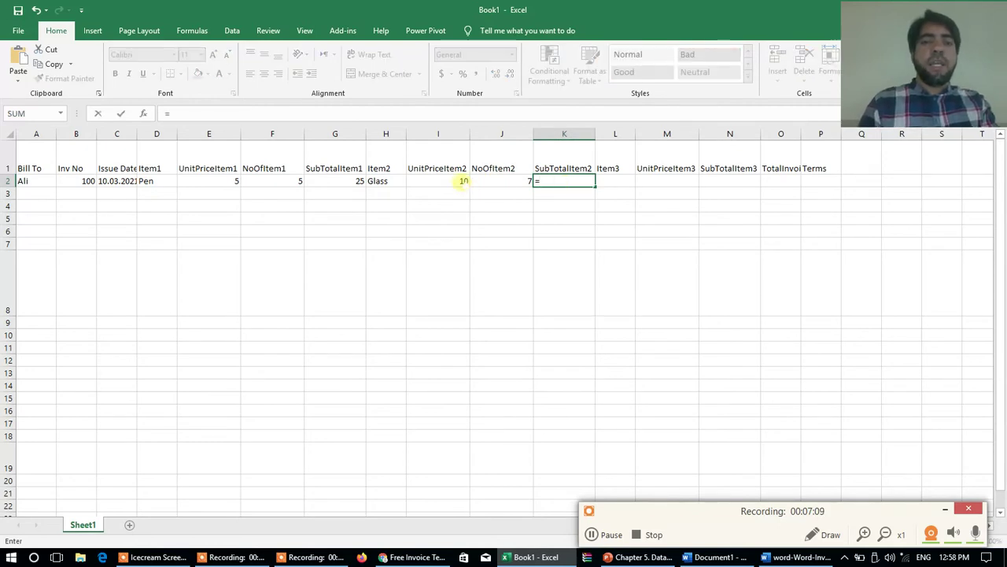
click(464, 181)
text(*)
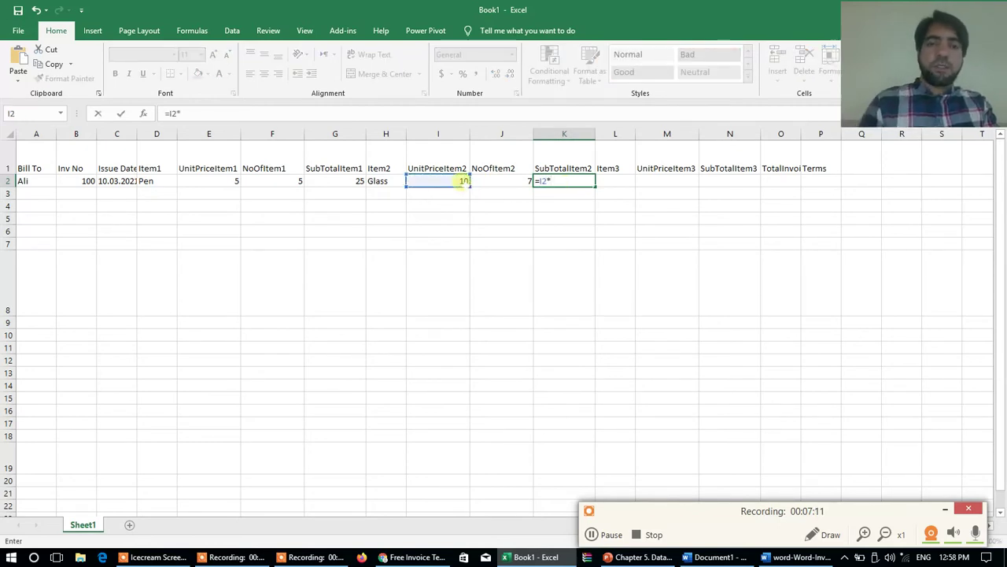
click(508, 181)
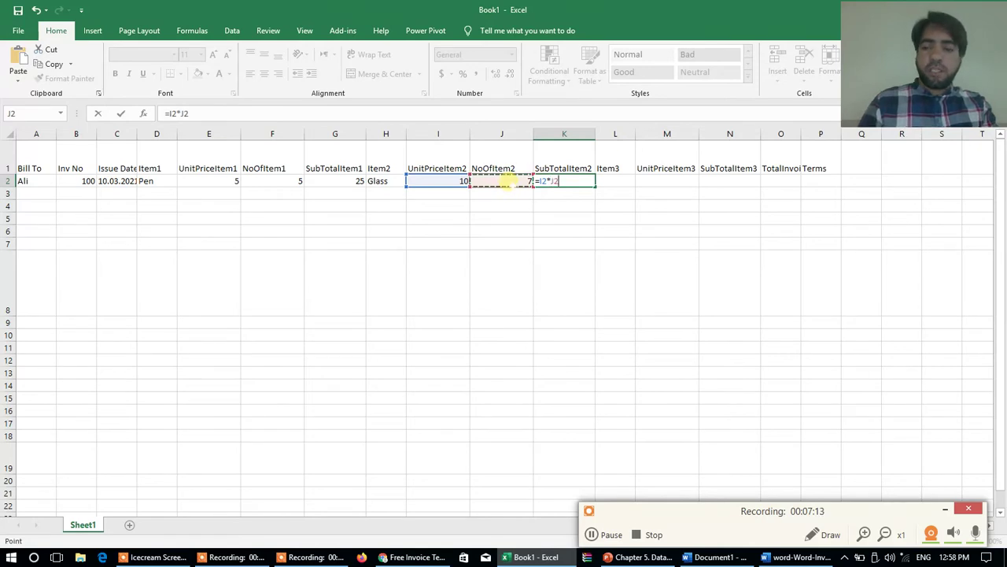
key(Return)
Enter "Book" as Item3 in L2 and its unit price 40 in M2.
click(616, 181)
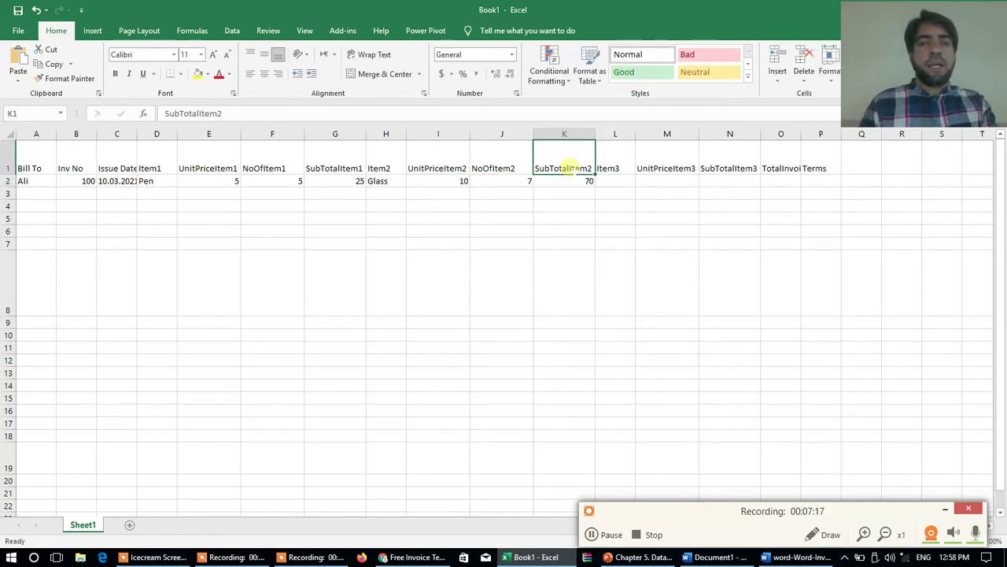
click(668, 182)
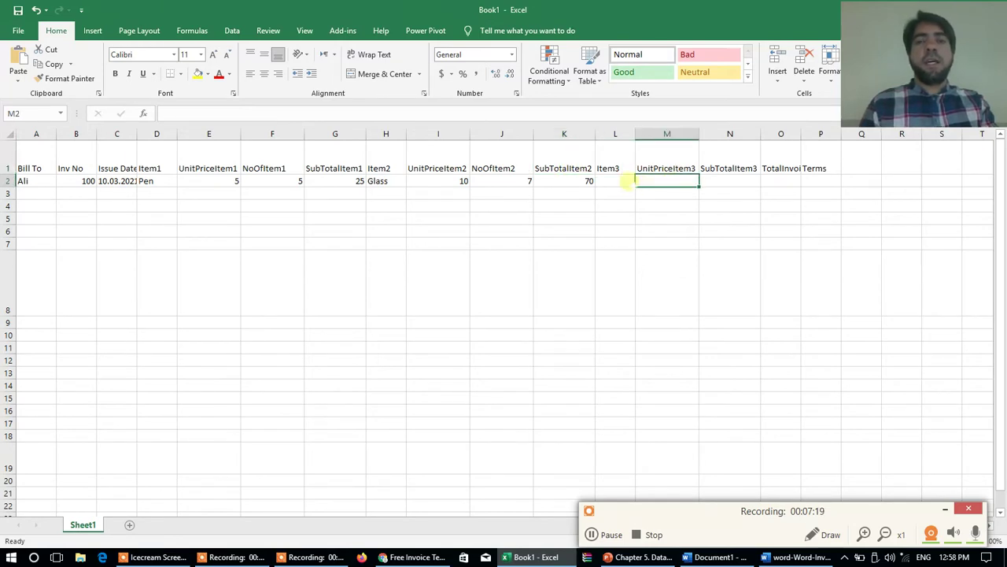
click(619, 181)
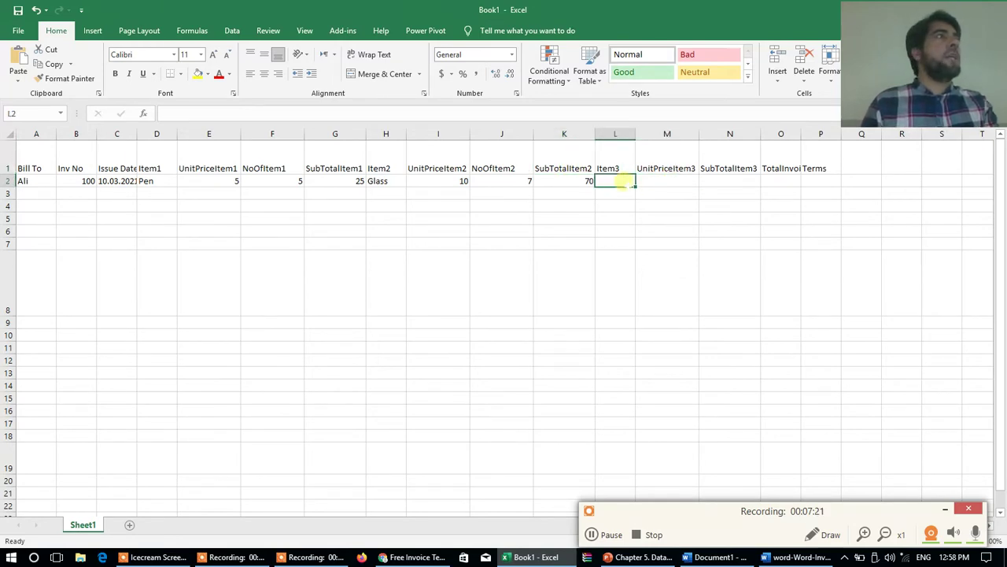
text(Book)
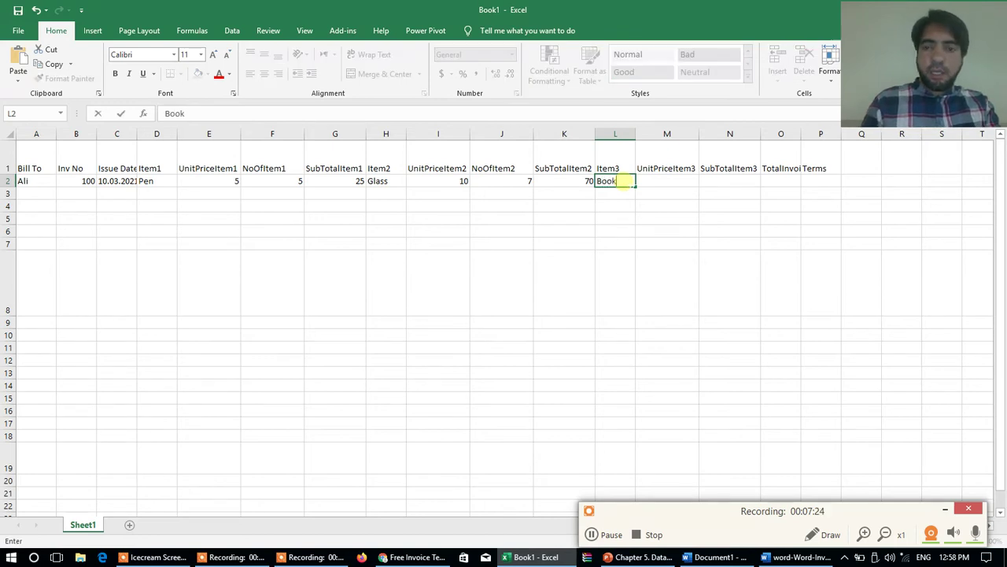
key(Tab)
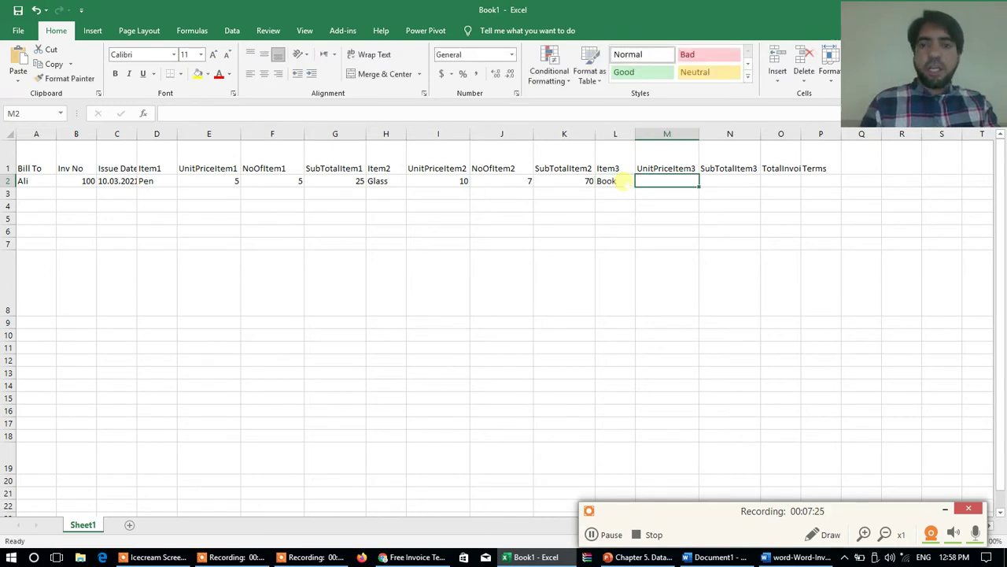
text(40)
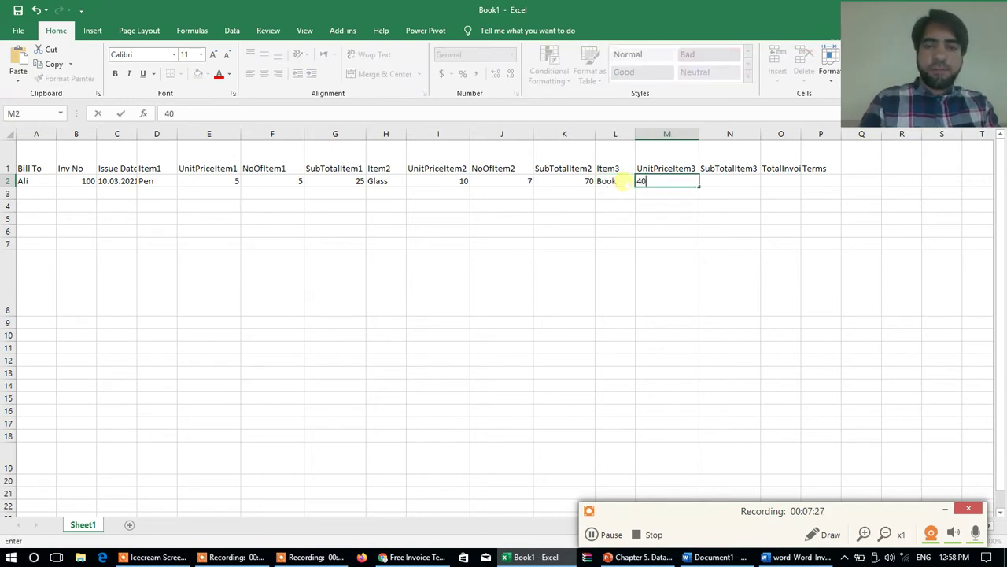
key(Tab)
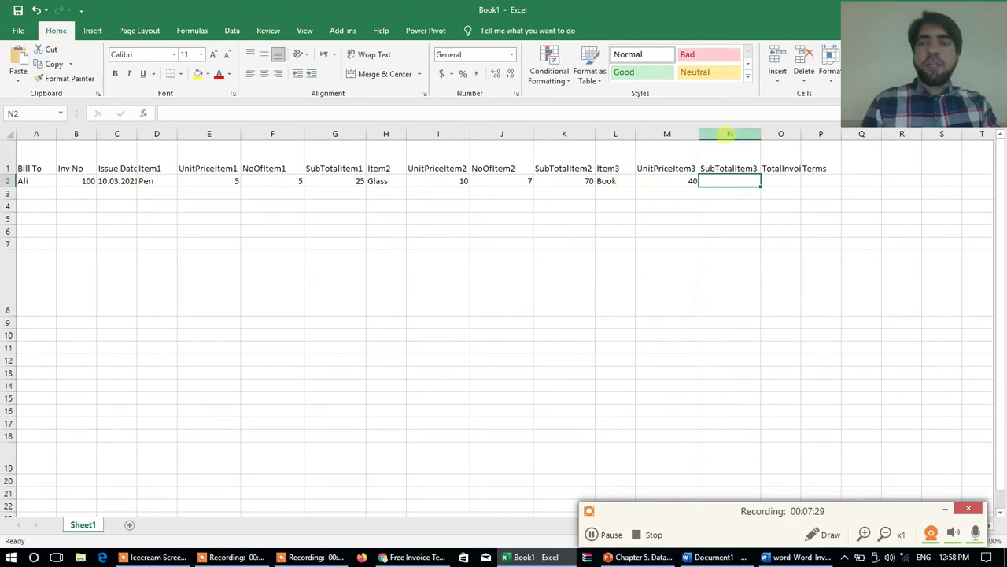
Insert a new column before SubTotalItem3 and enter the header "NoOfItem3" in N1.
right_click(728, 136)
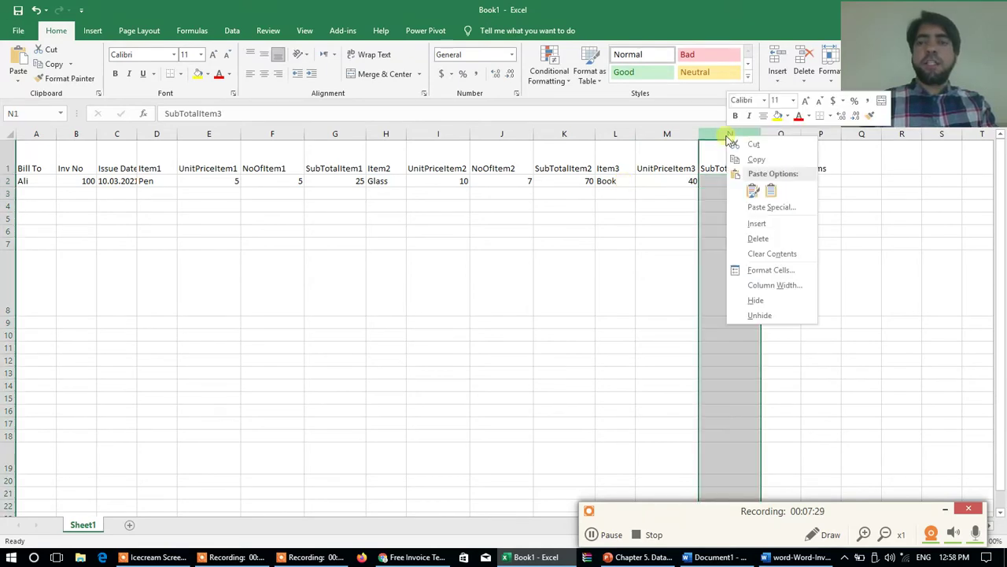
click(776, 227)
click(716, 162)
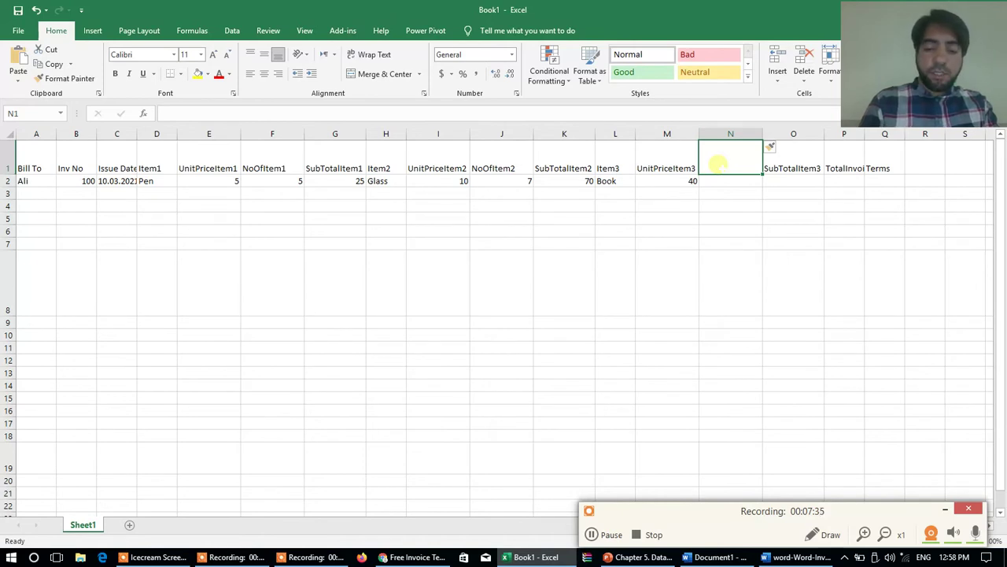
text(NoOfIte)
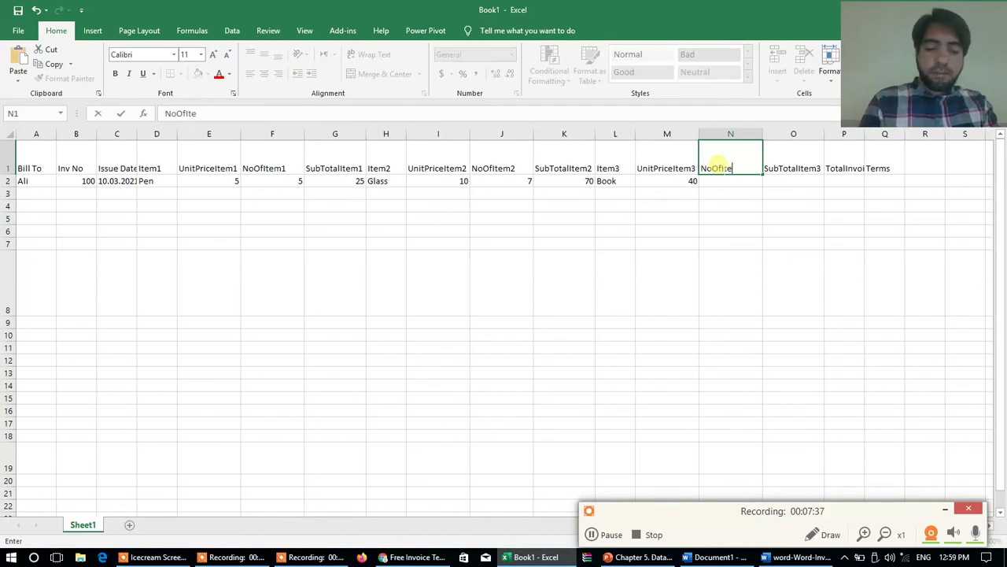
text(m3)
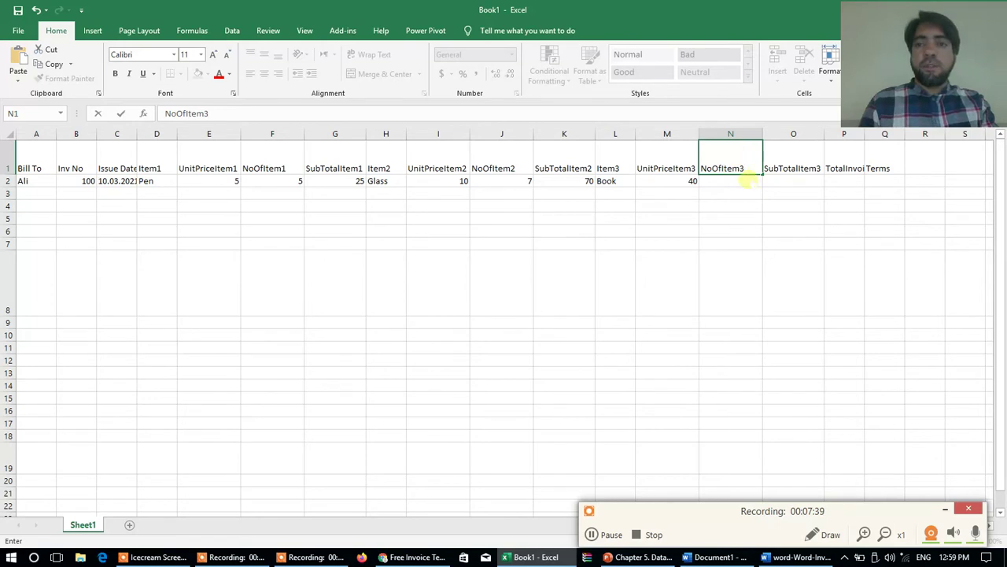
Enter quantity 90 in N2 and calculate the third item's subtotal in O2 with the formula =M2*N2.
click(744, 180)
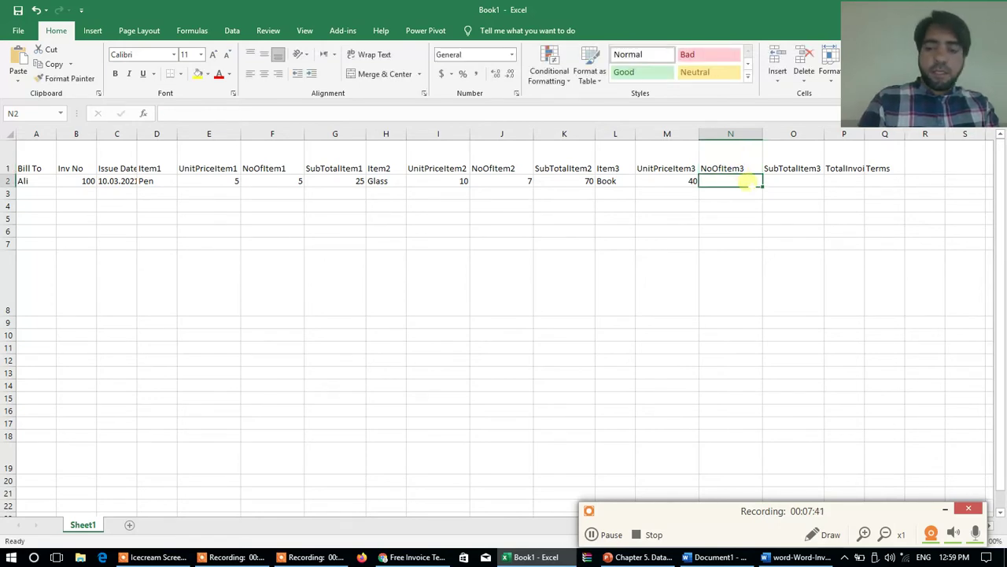
text(90)
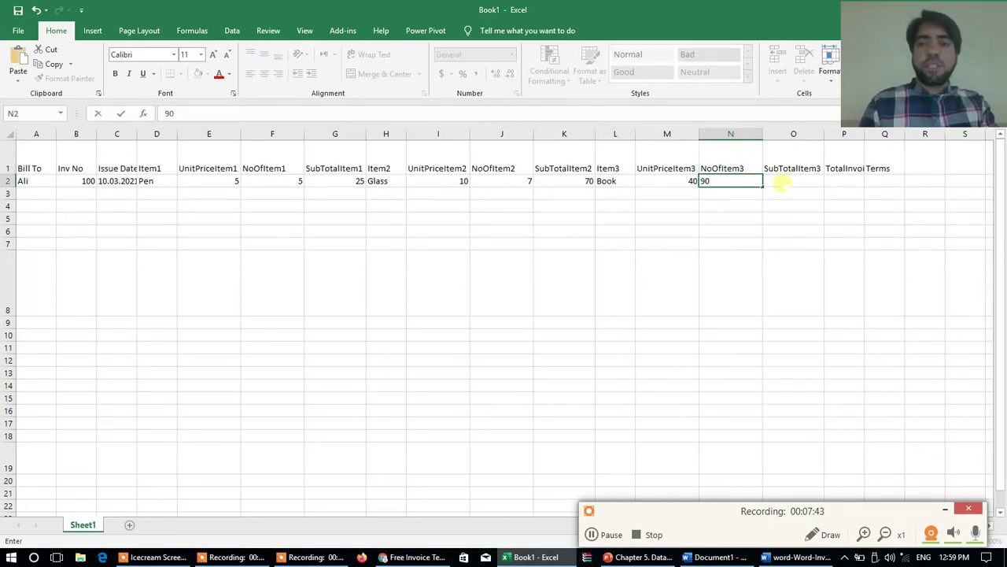
click(783, 181)
text(=)
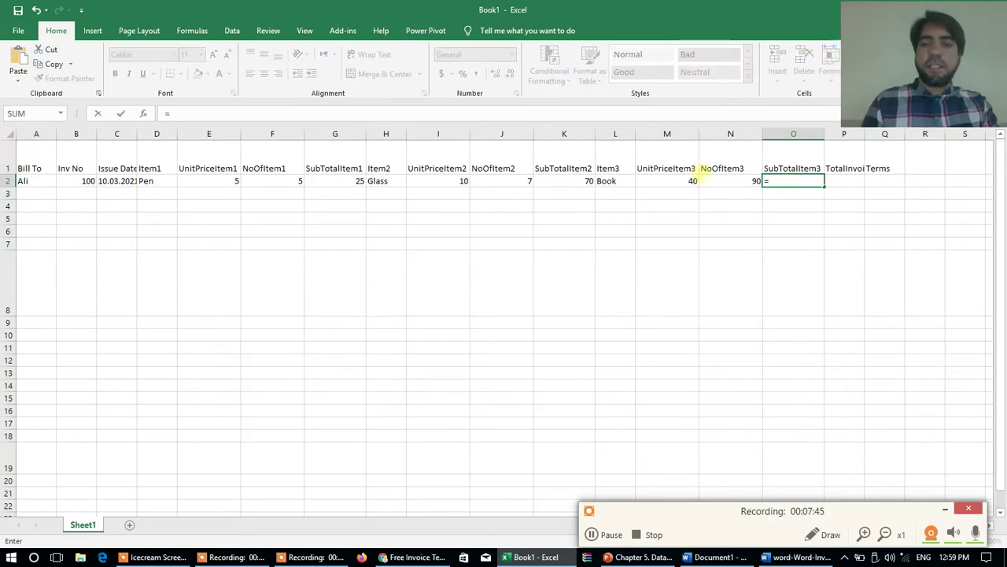
click(693, 181)
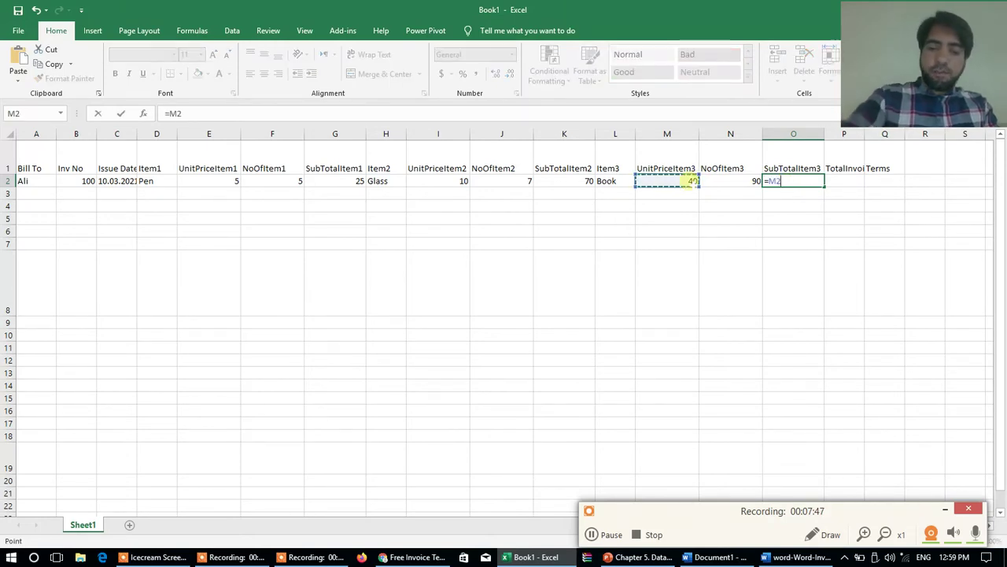
text(*)
click(720, 180)
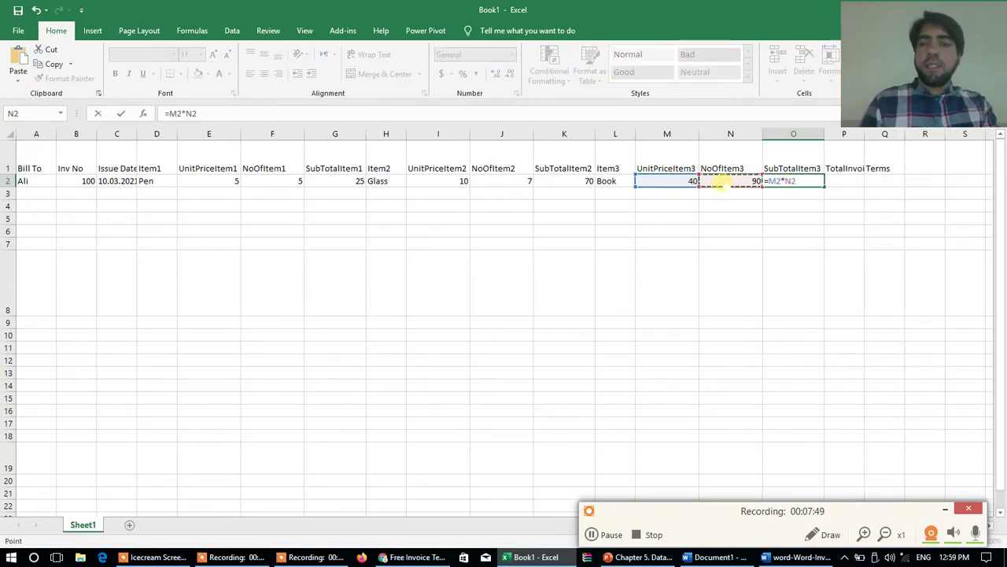
key(Return)
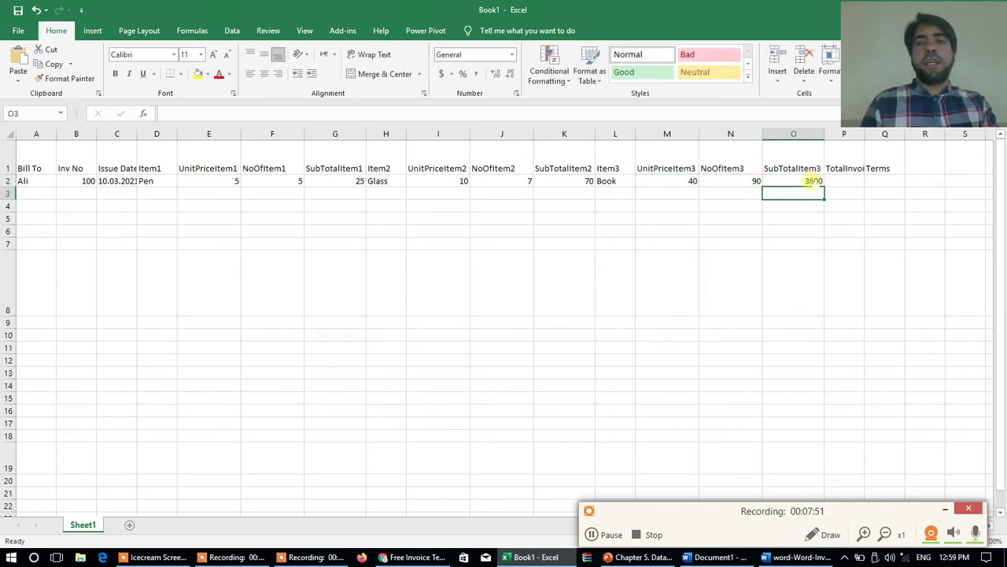
Calculate the invoice total in P2 by adding the three item subtotals with the formula =G2+K2+O2.
click(852, 181)
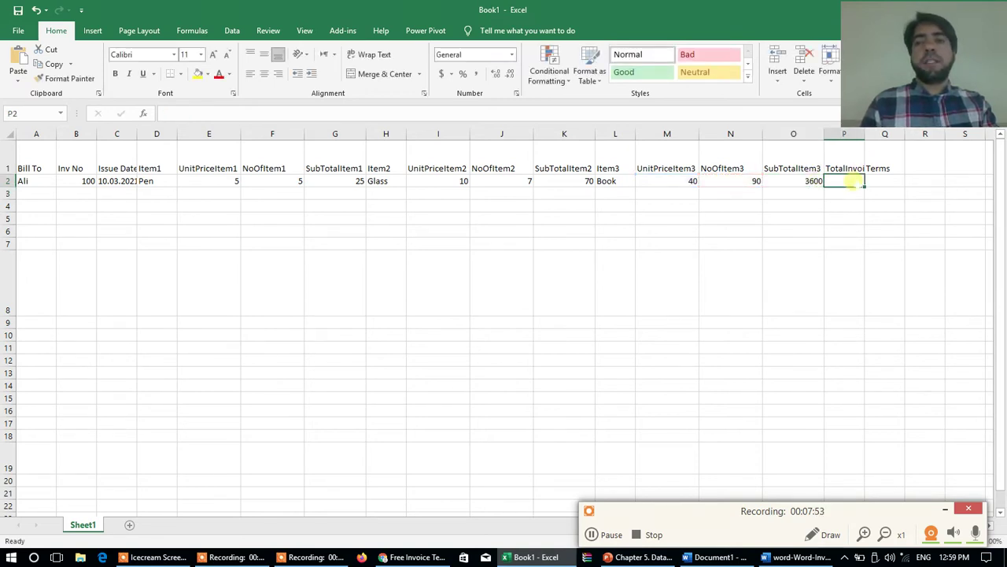
text(=)
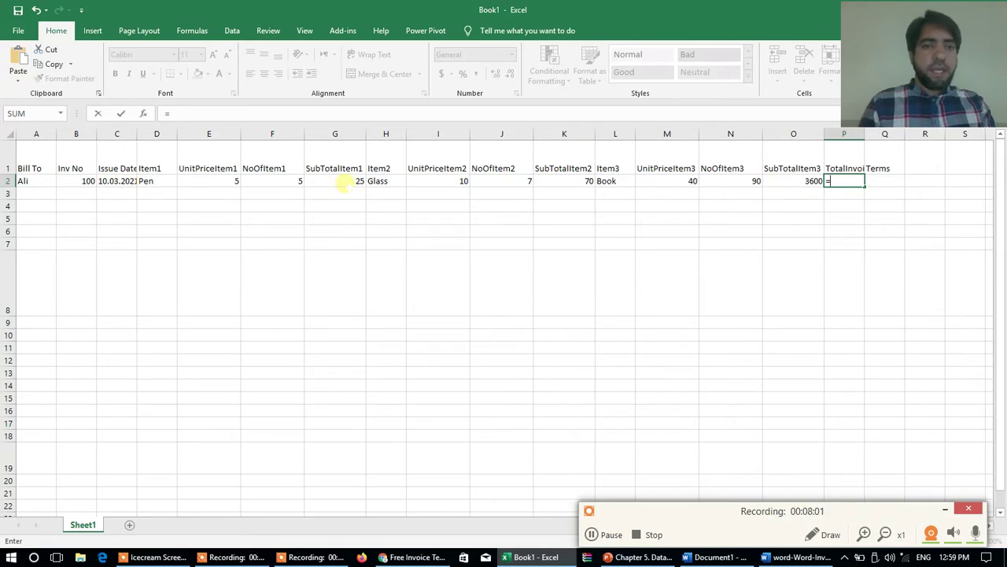
click(344, 183)
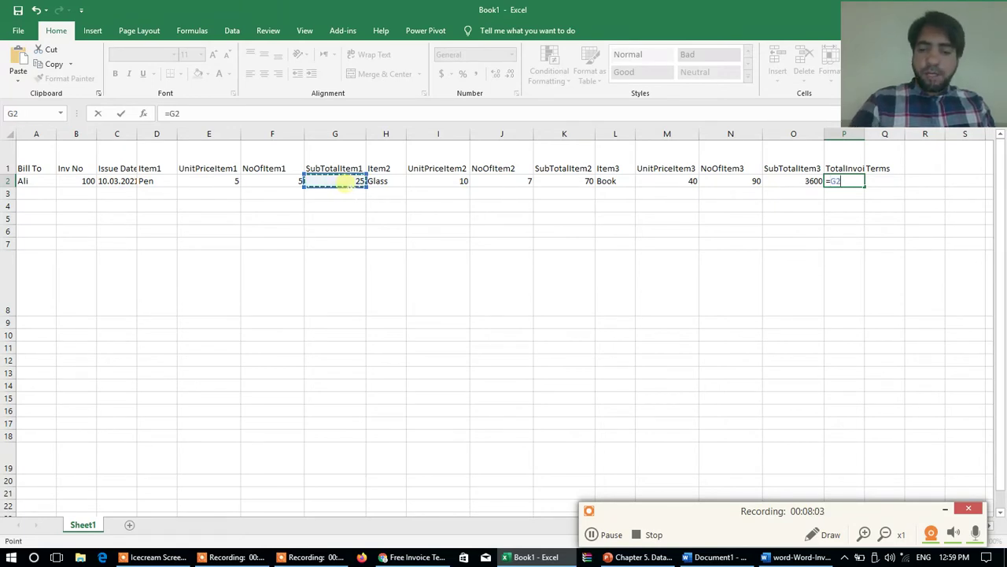
text(+)
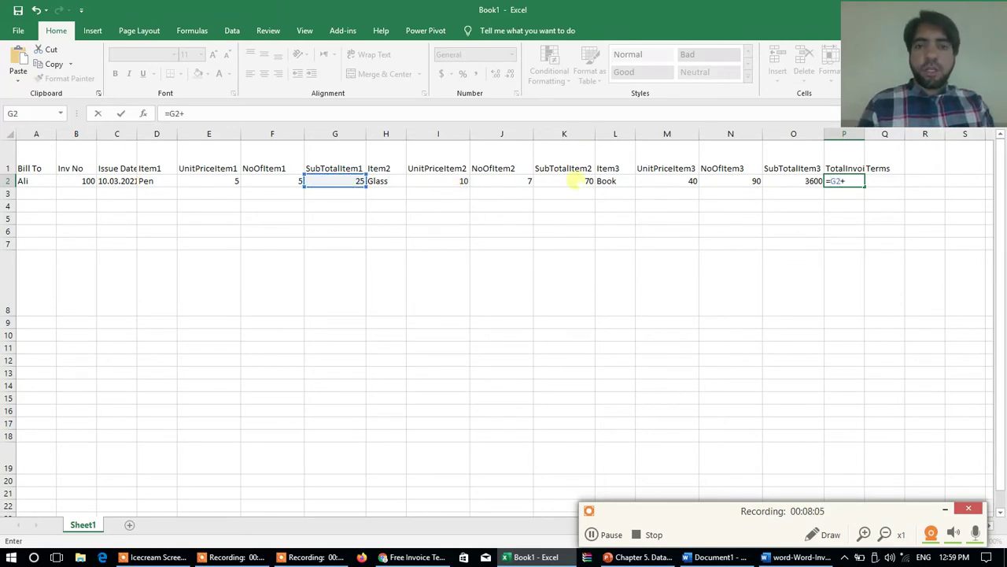
click(579, 181)
text(+)
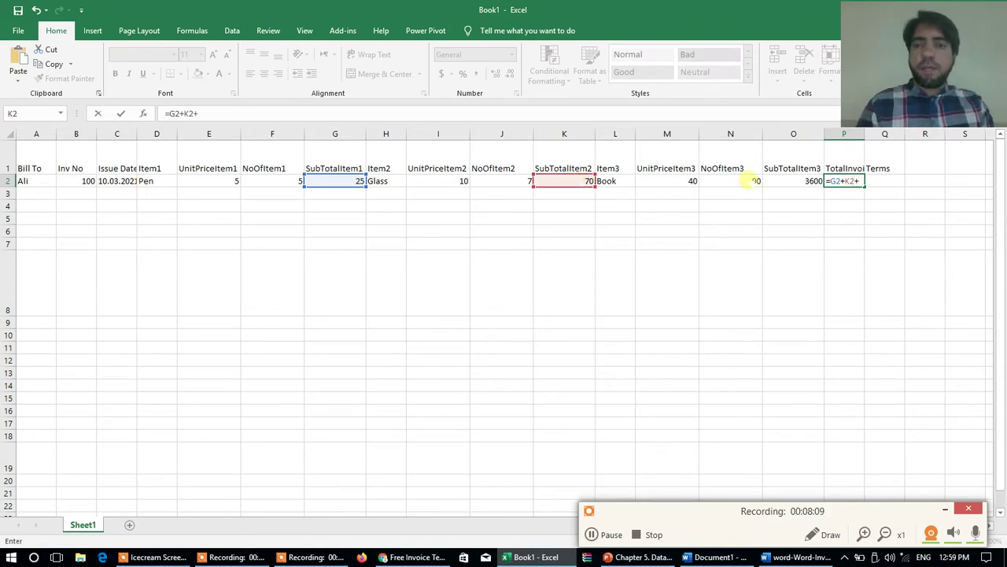
click(791, 181)
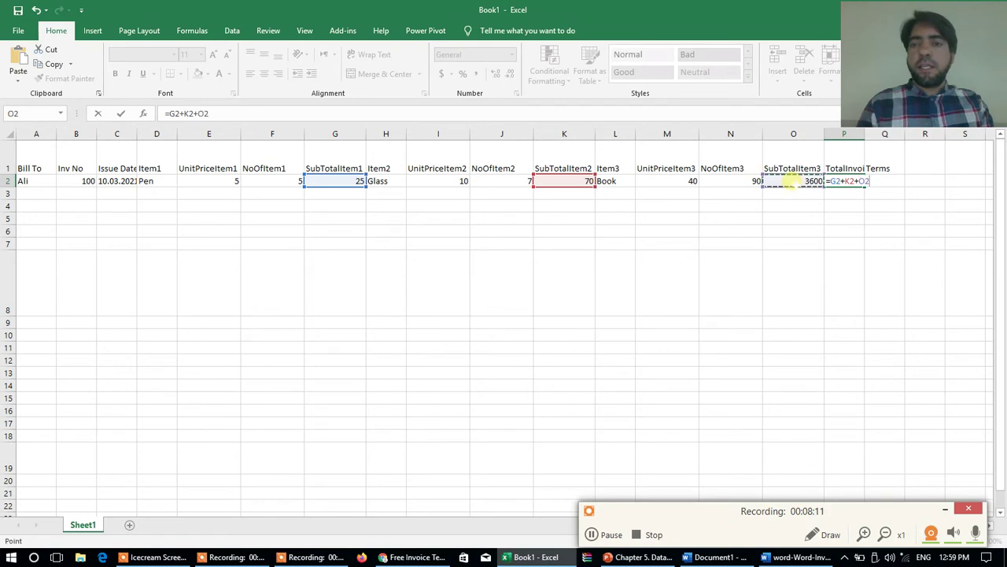
key(Return)
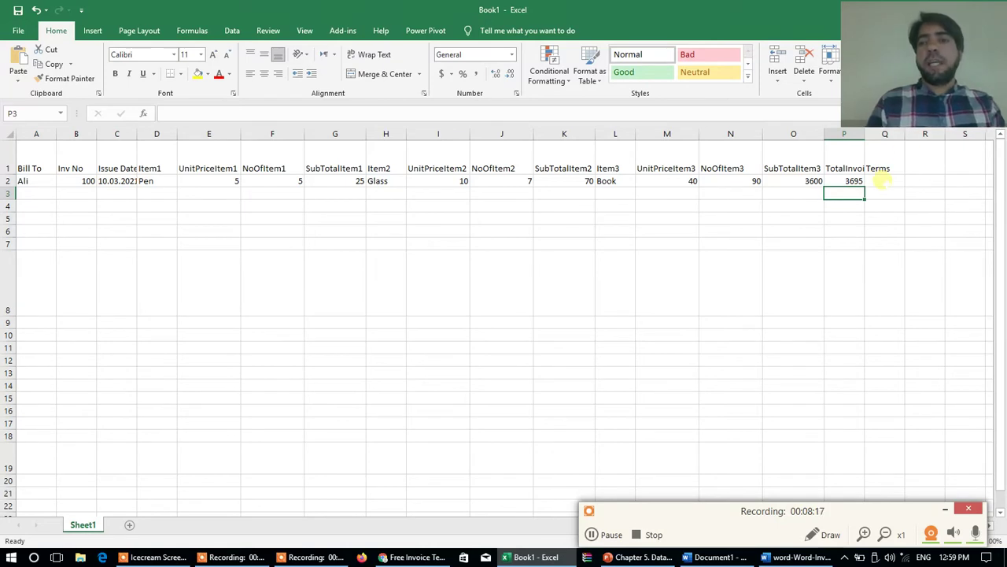
Enter the terms in Q2: "The bill shall be submitted on time otherwise a fine of Rs100 will be charged per week".
click(883, 181)
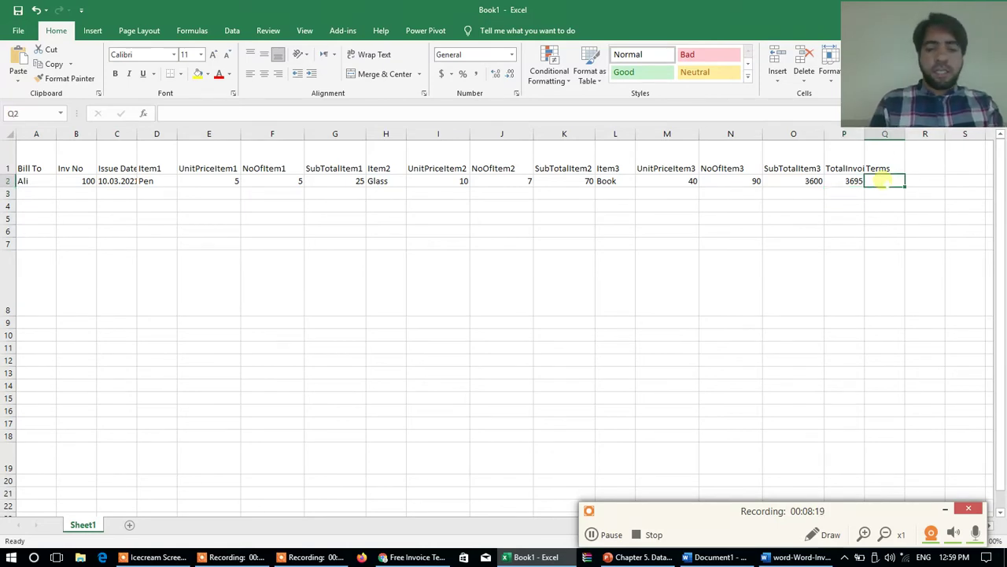
text(The bi)
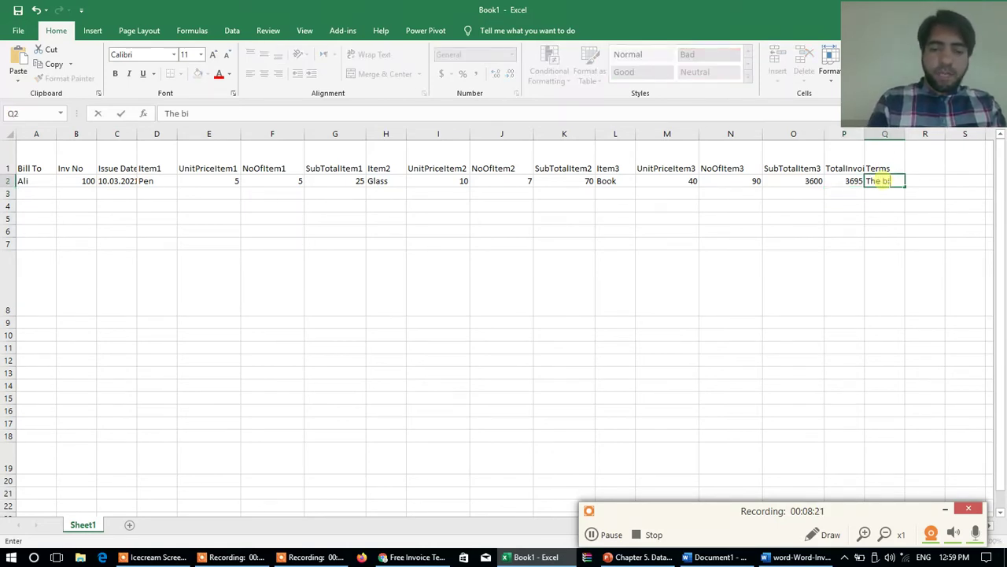
text(ll sha)
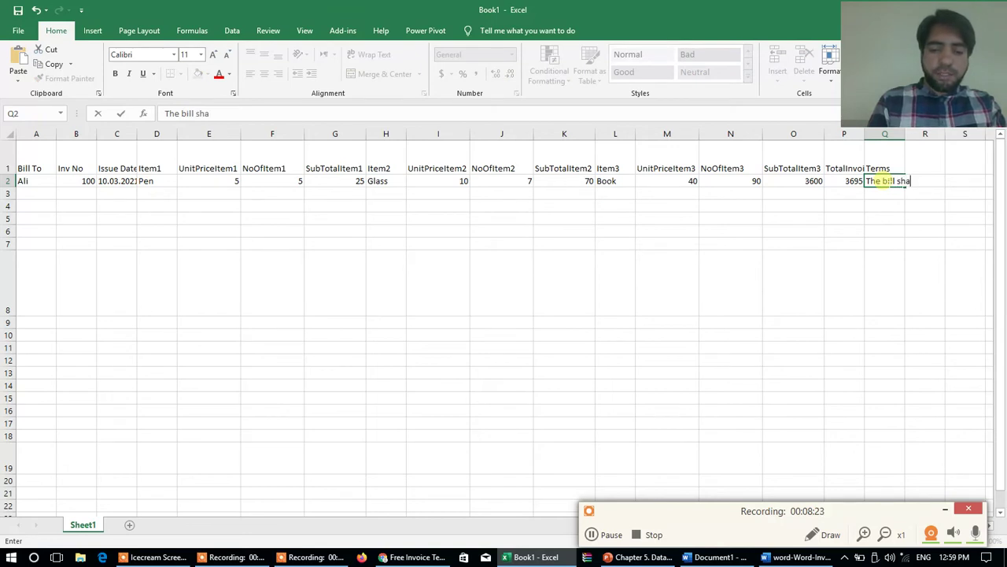
text(ll be sub)
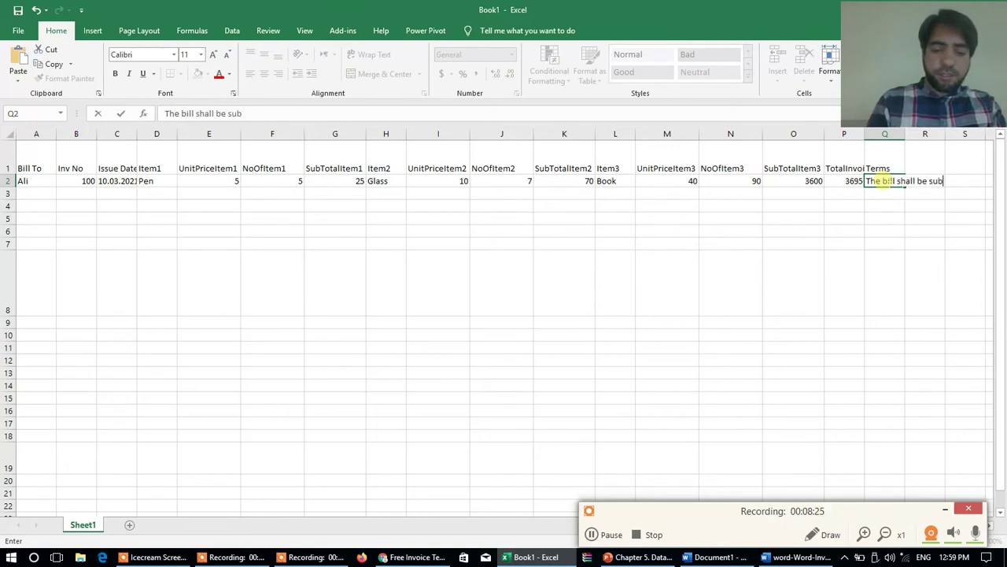
text(mitted)
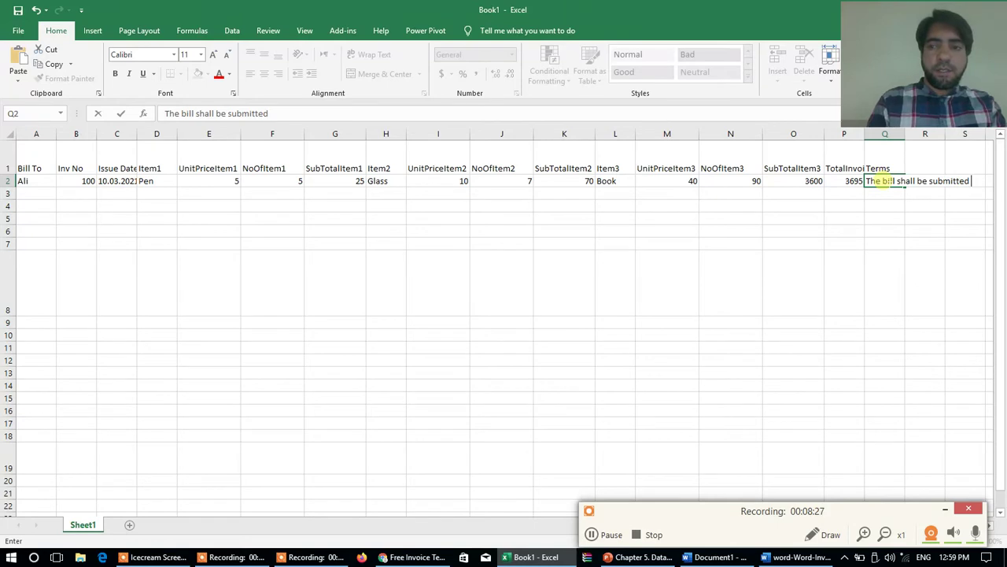
text( on t)
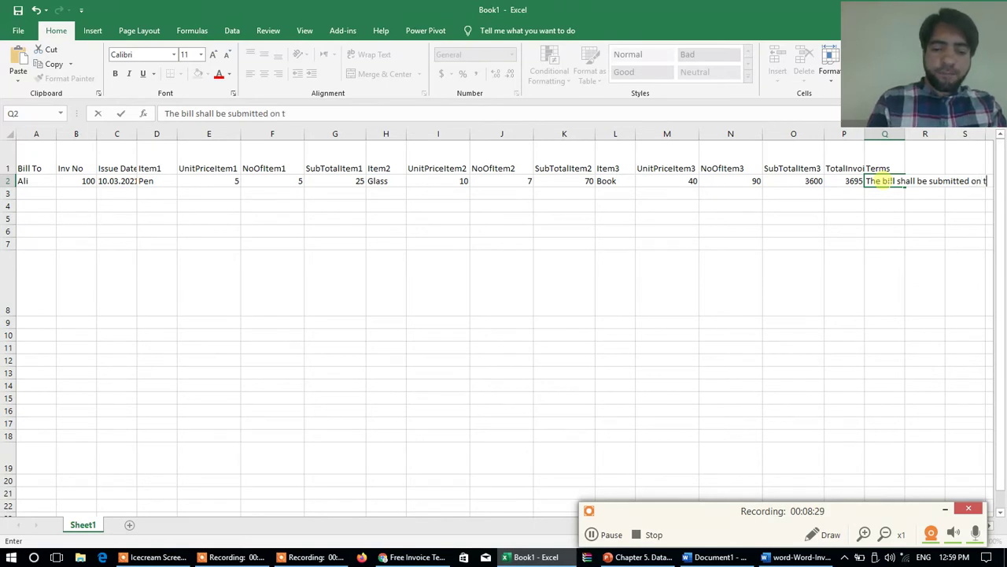
text(ime otherwi)
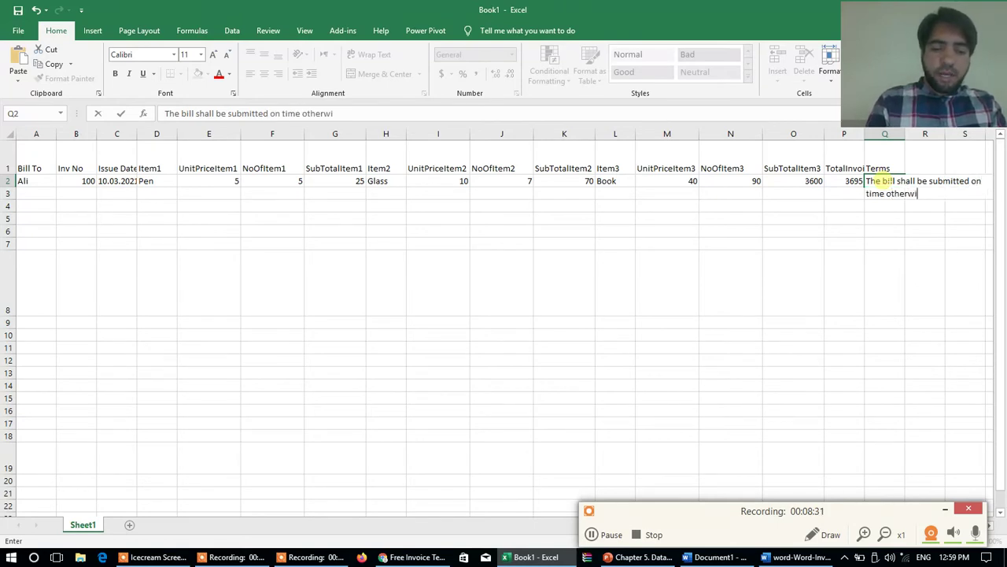
text(se a fine of)
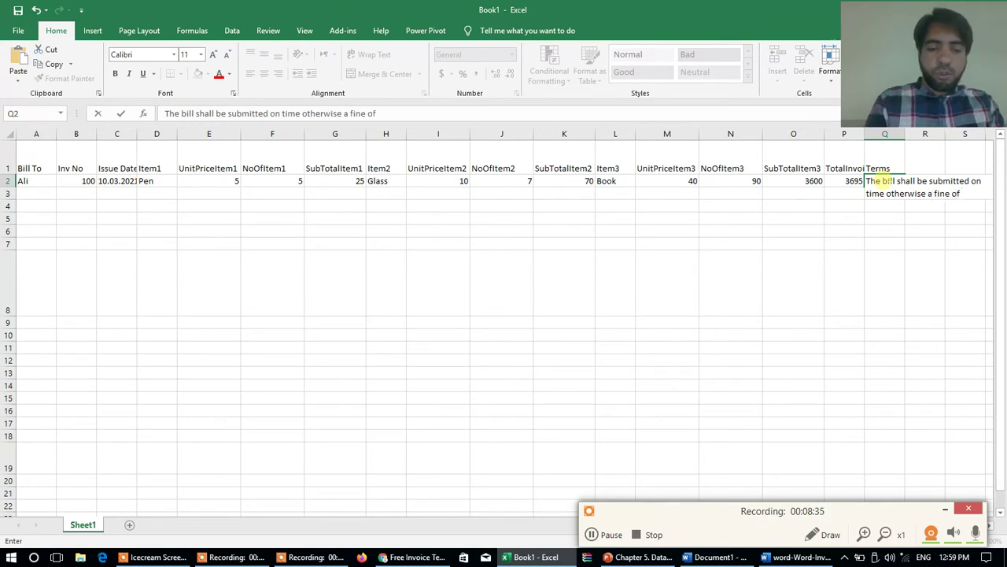
text( Rs100)
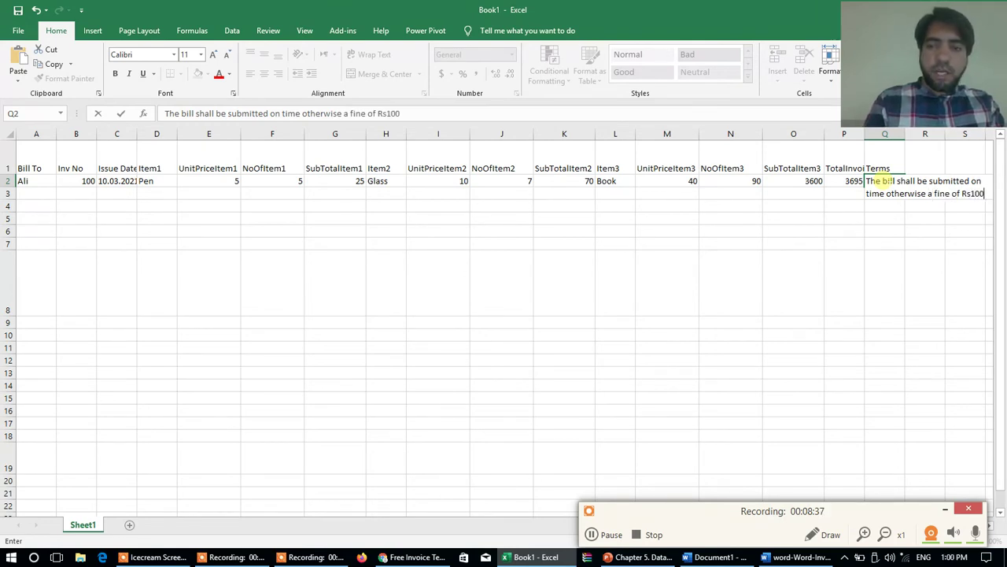
text( will b)
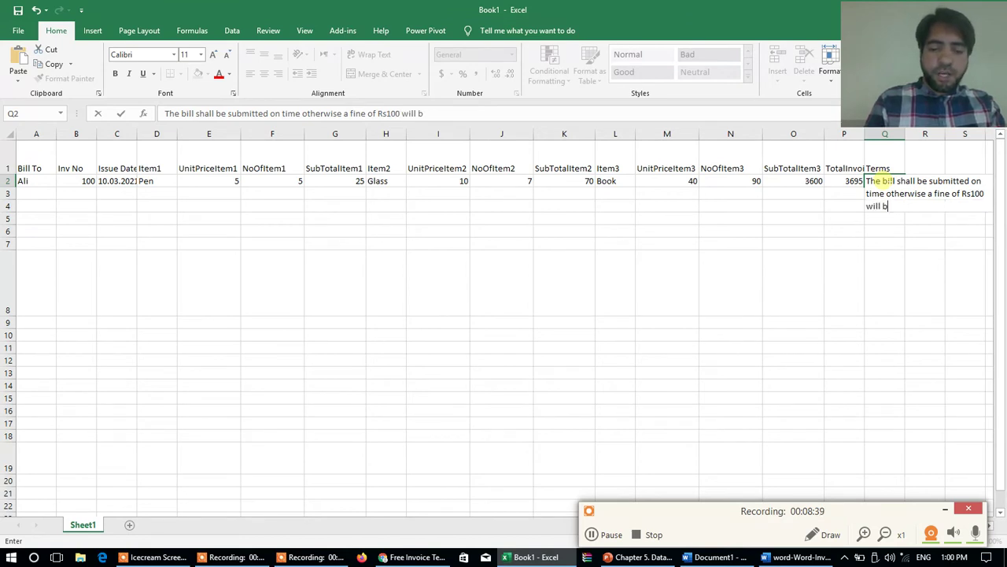
text(e charged)
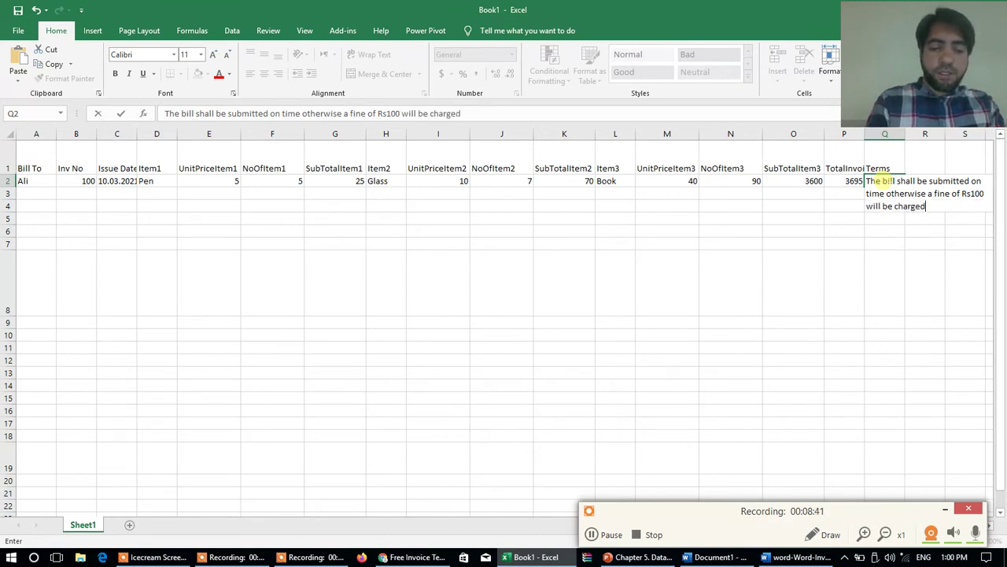
text( per )
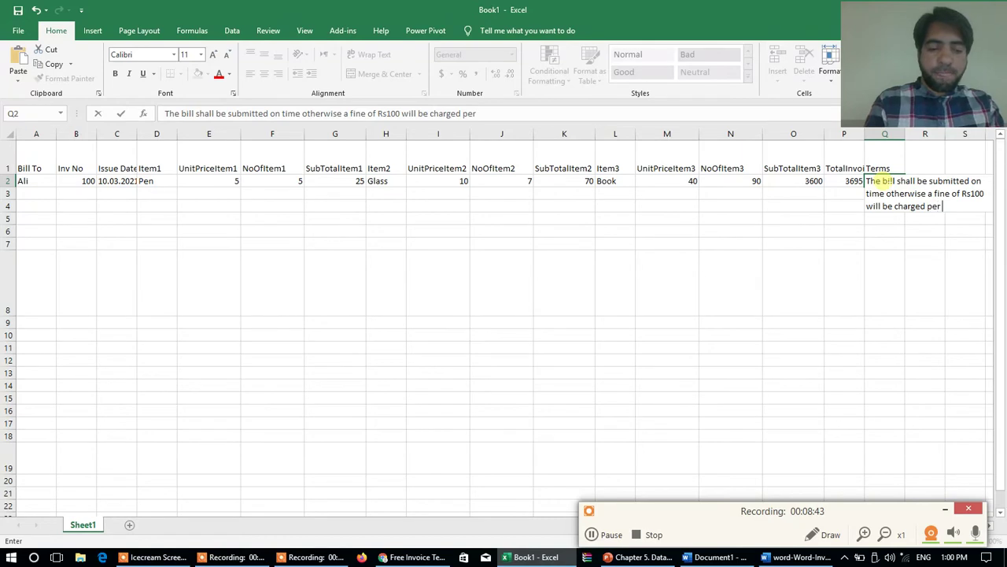
text(week)
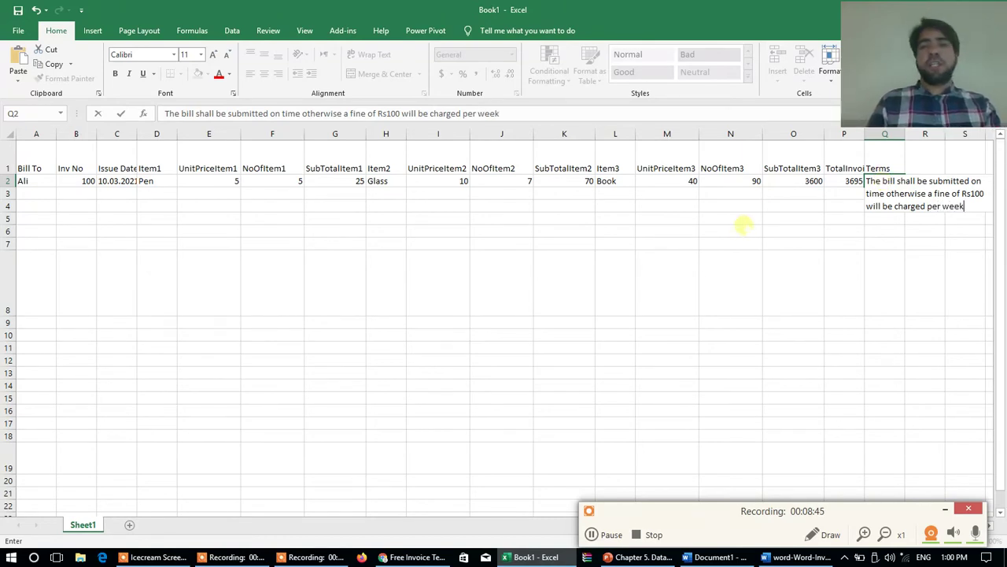
click(734, 244)
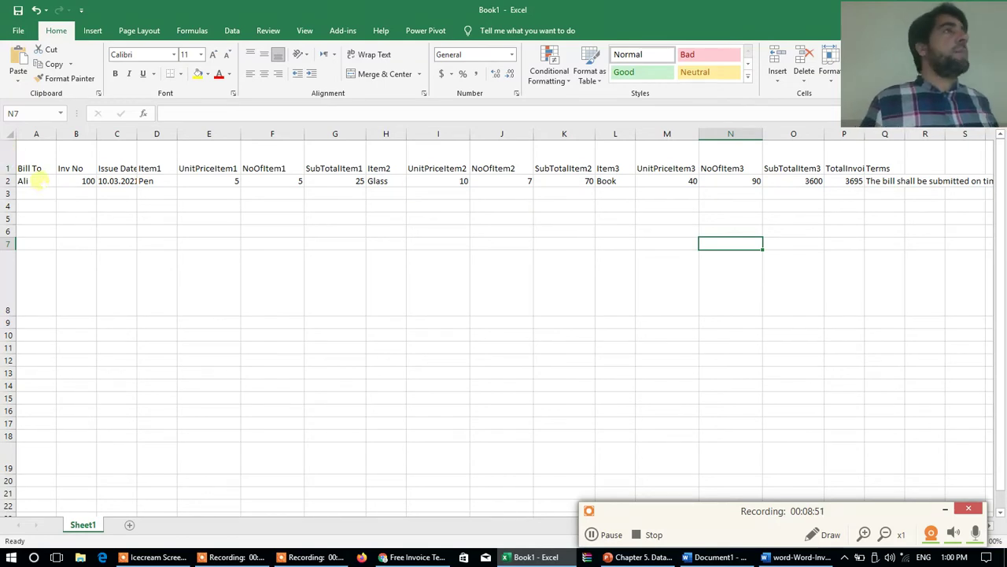
Fill the first invoice record, A2:Q2, down through row 7 to create more records.
click(39, 181)
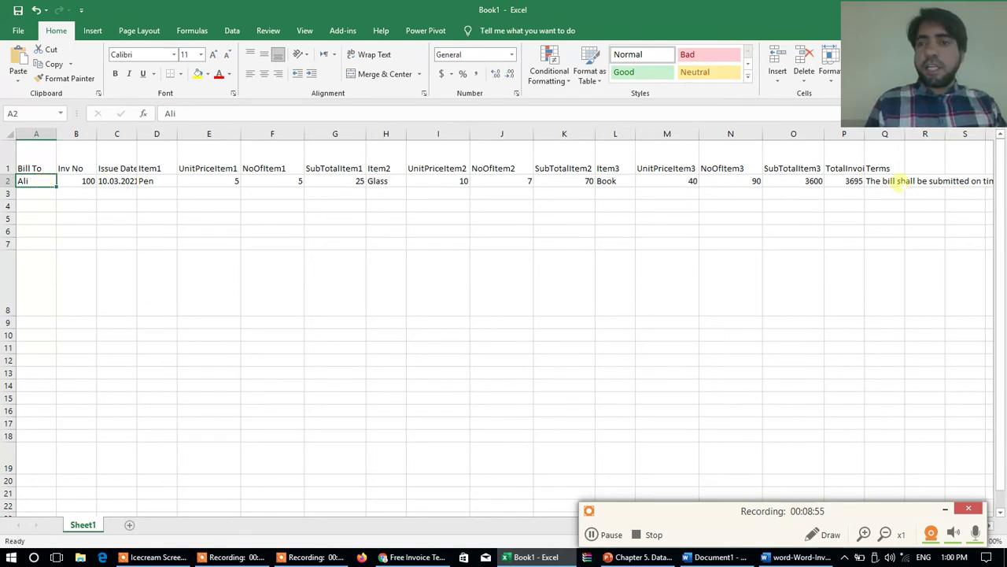
shift+click(897, 182)
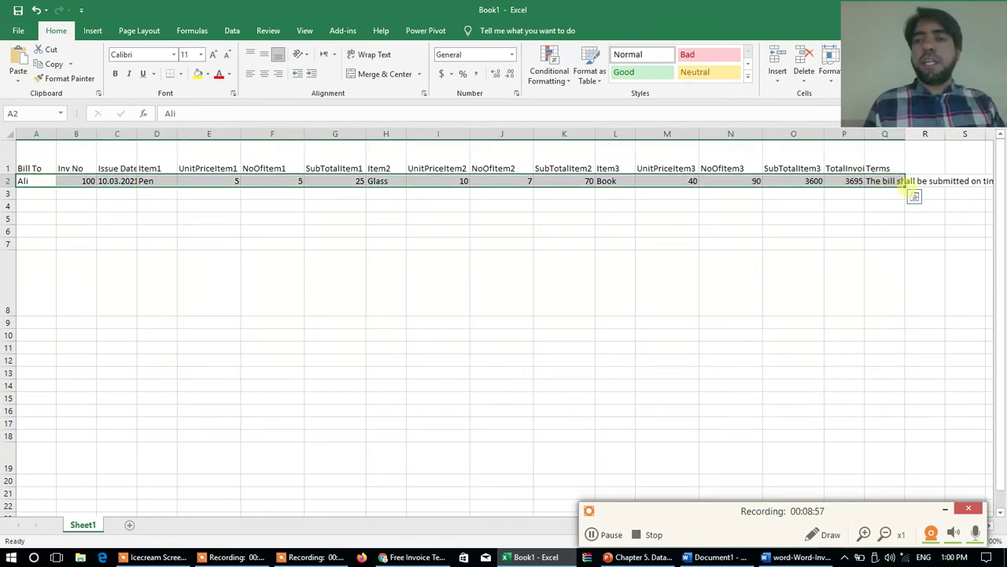
drag(904, 187, 897, 246)
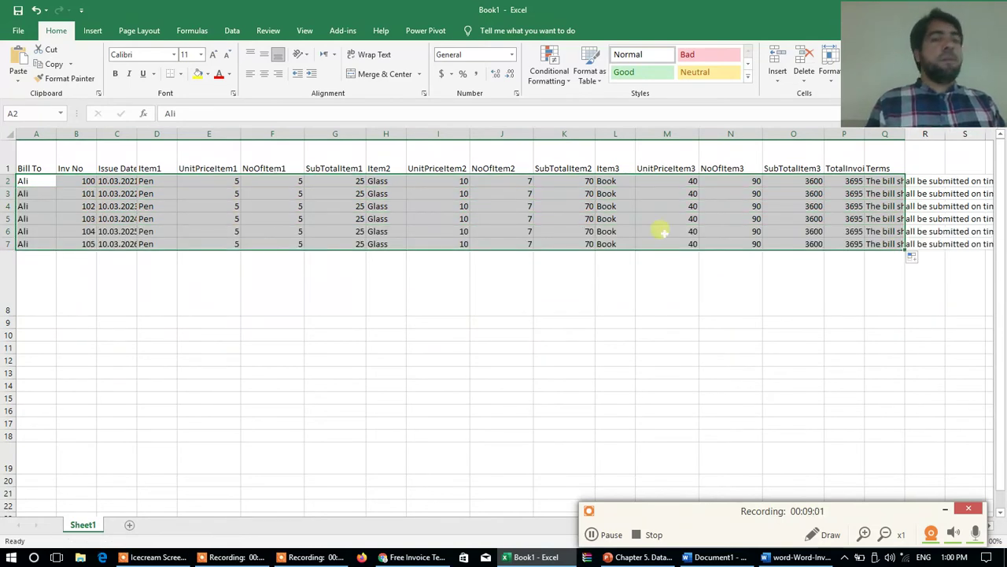
click(38, 205)
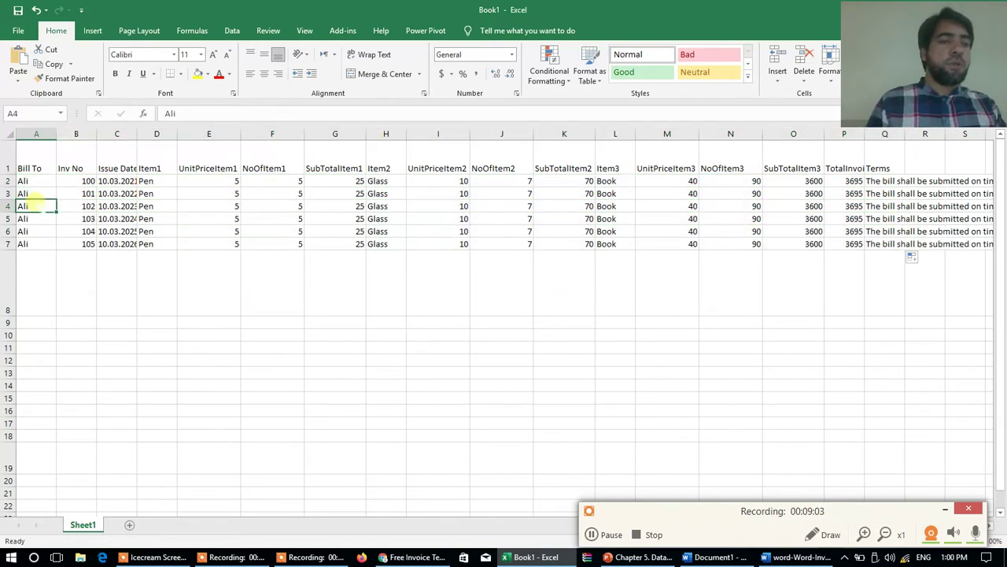
Replace the duplicated Bill To entries in A3, A4, A5 and A7 with different customer names.
text(Khan)
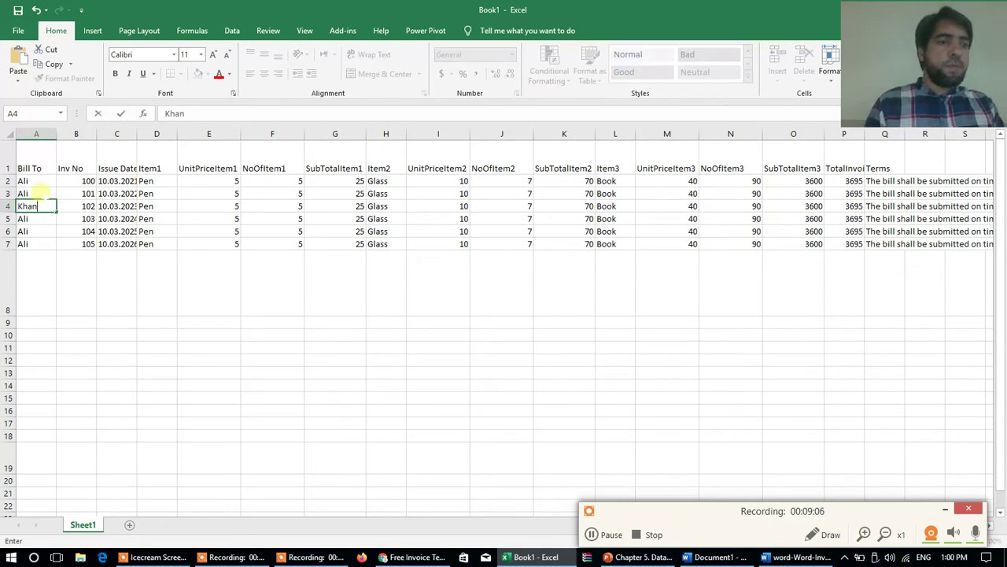
click(40, 193)
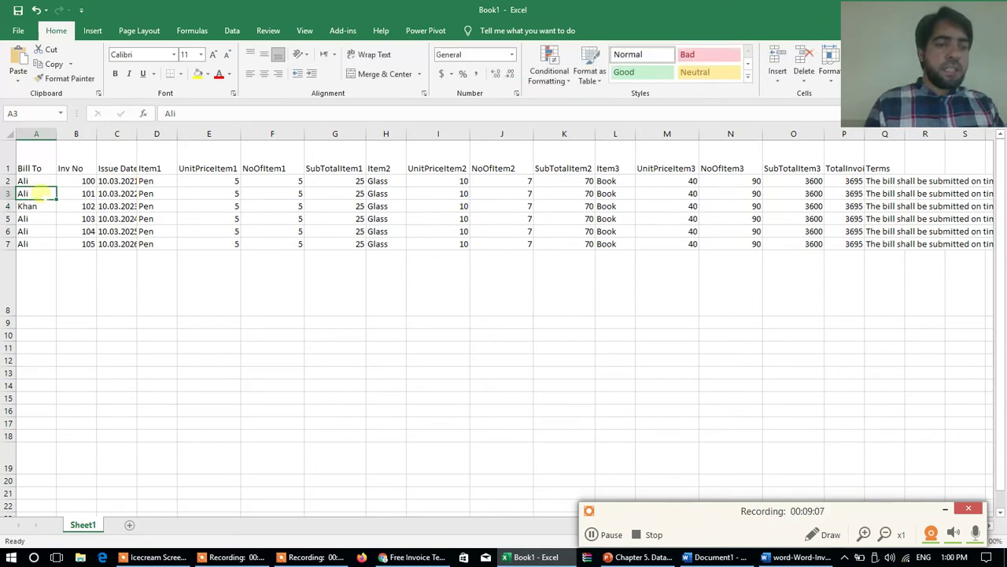
text(Sh)
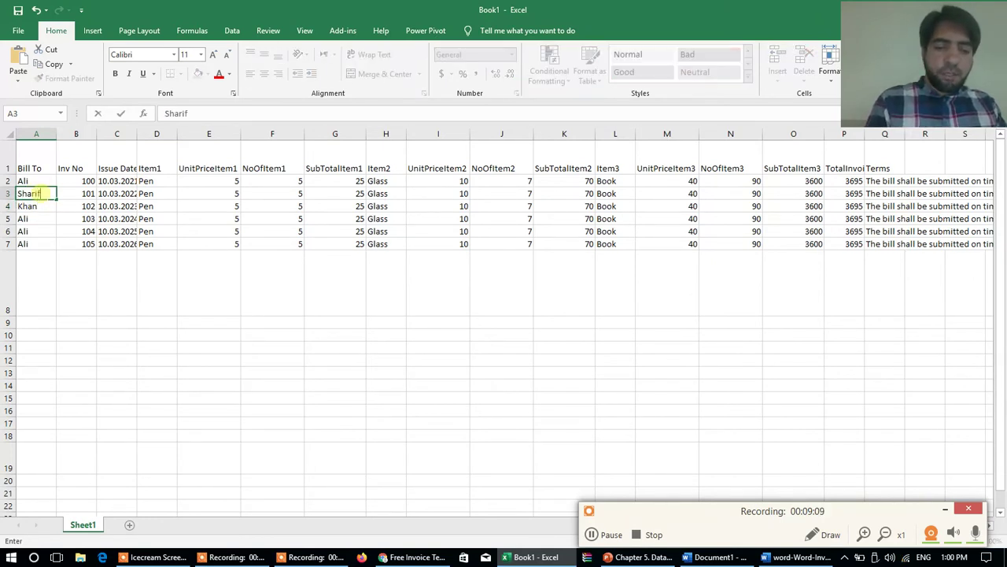
text(arif)
click(32, 219)
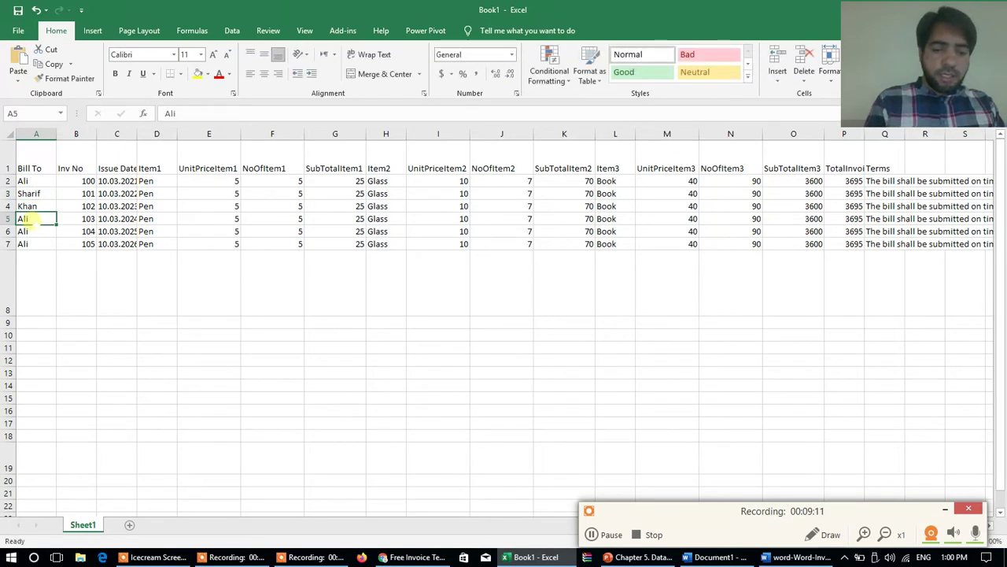
text(Anwar)
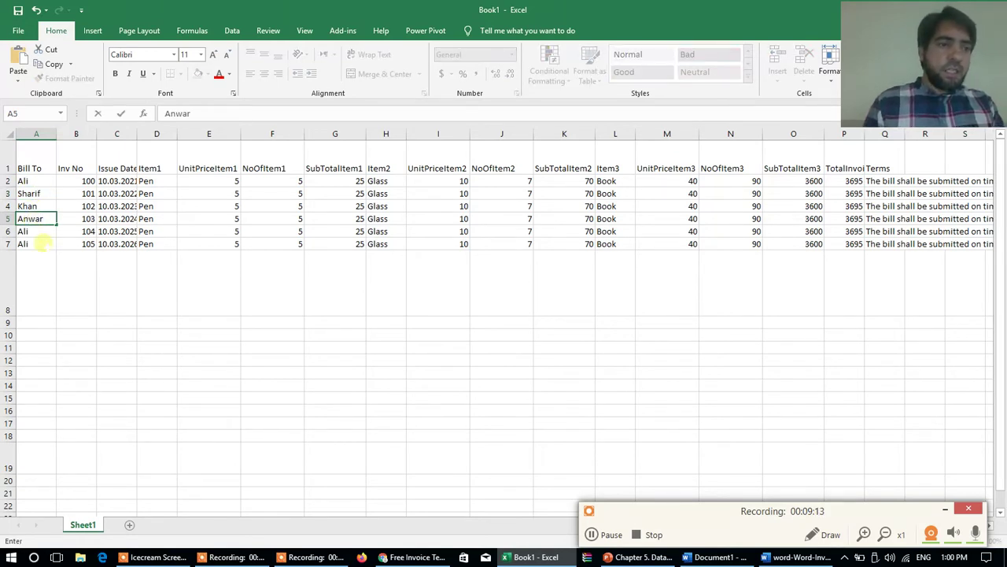
click(43, 243)
text(A)
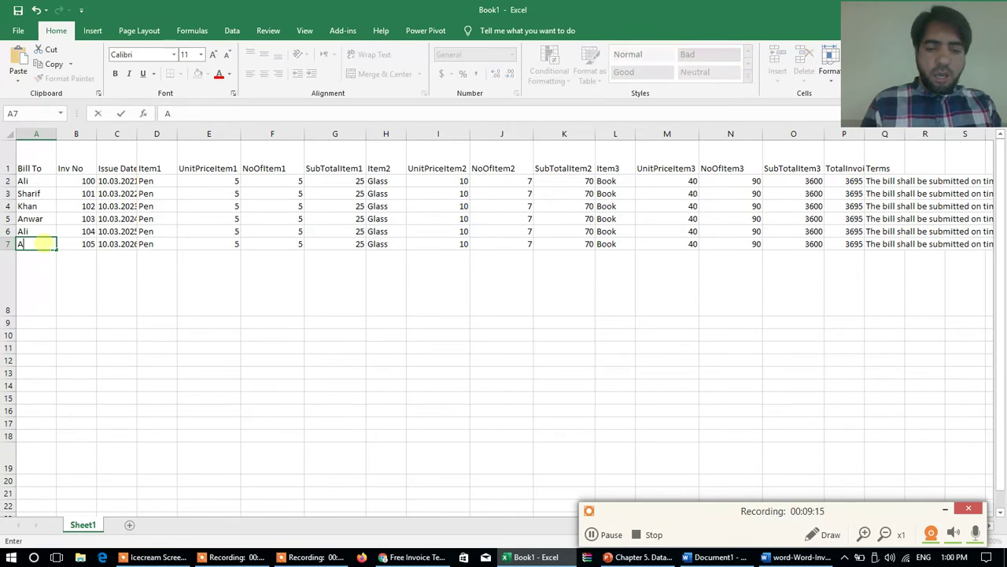
text(bid)
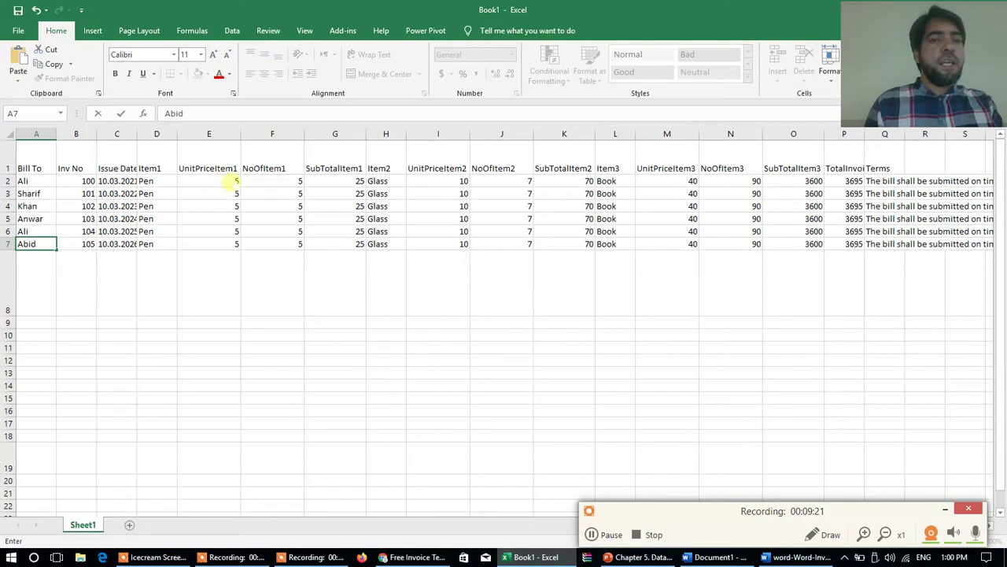
Set the first item's unit price to 4 in E3 and 6 in E5.
click(233, 194)
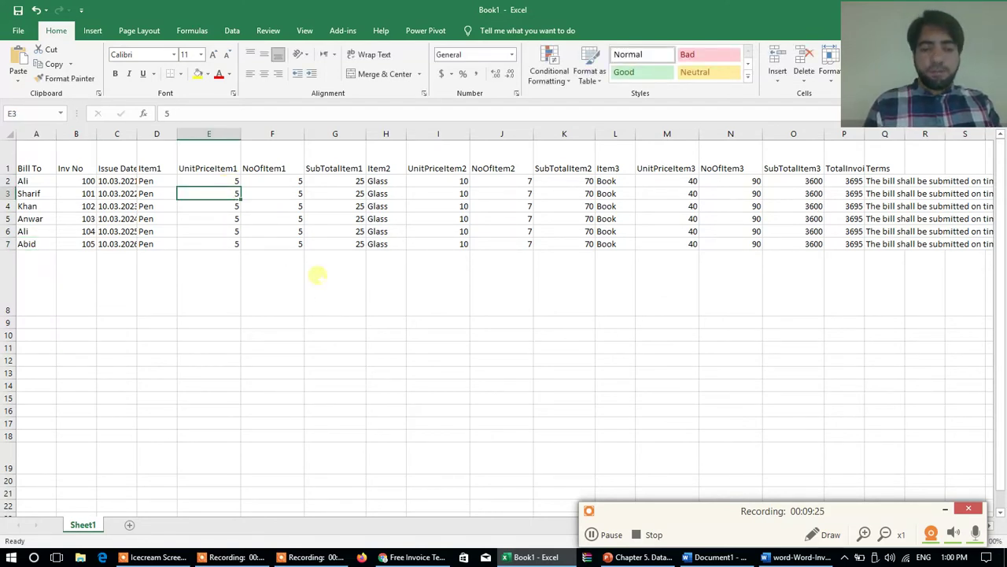
text(4)
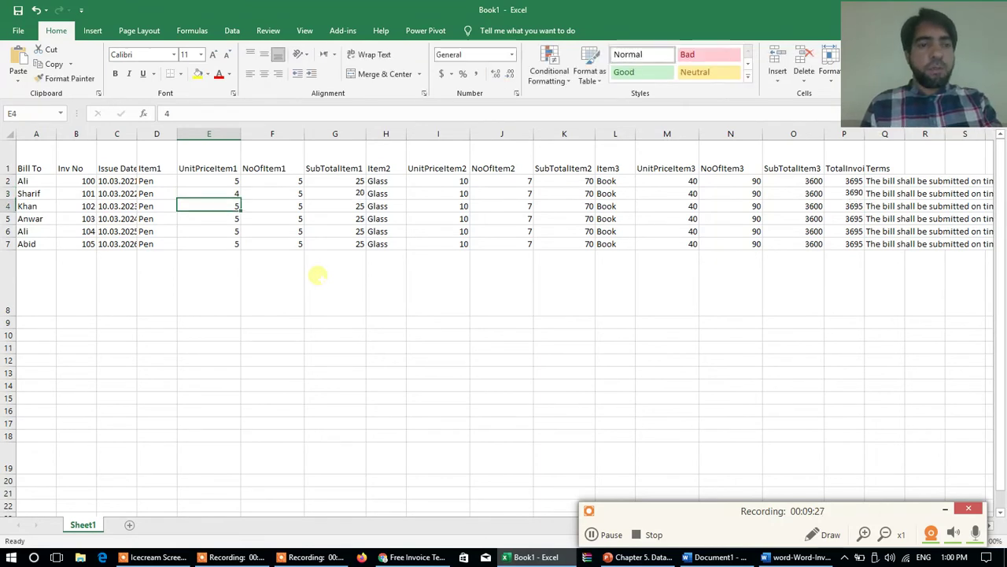
key(Return)
key(Return)
text(6)
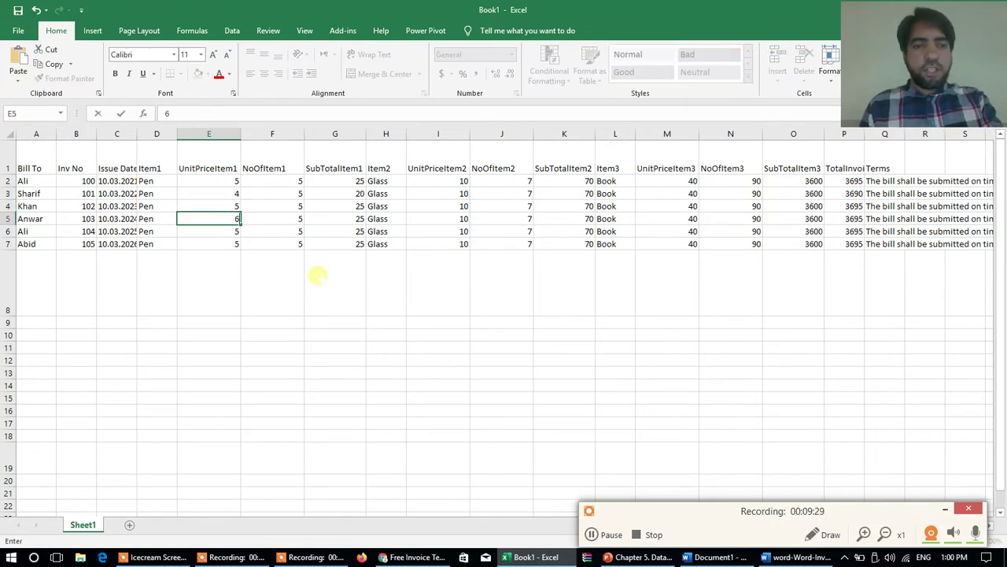
key(Return)
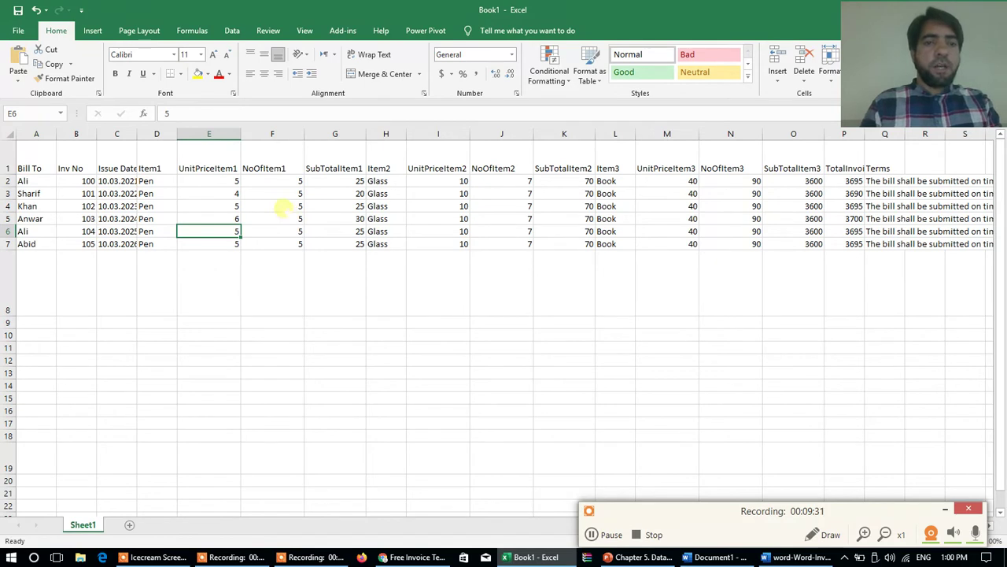
Set the first item's quantities to 56 in F3, 15 in F4, 23 in F5 and 2 in F7.
click(284, 206)
text(15)
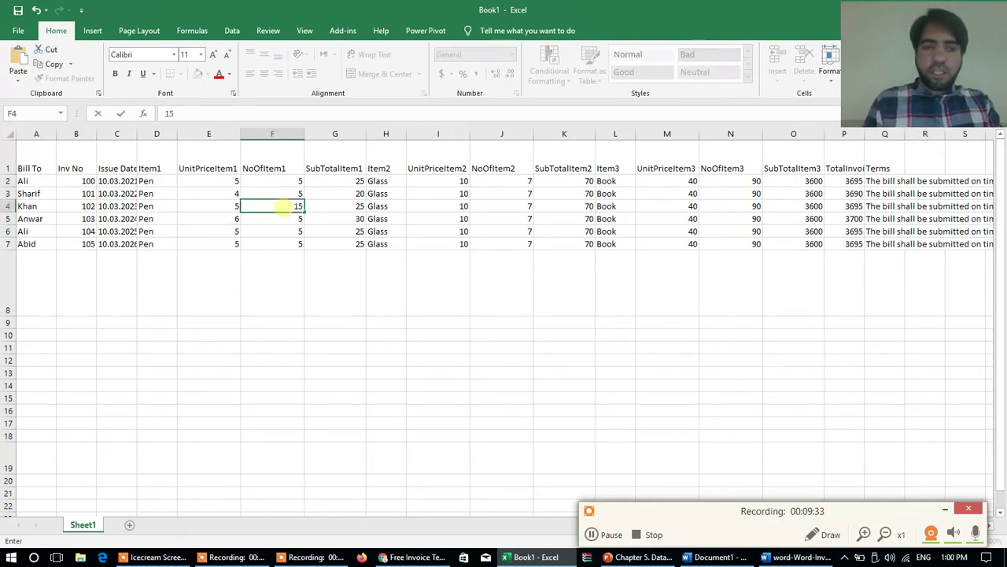
key(Return)
text(23)
key(Up)
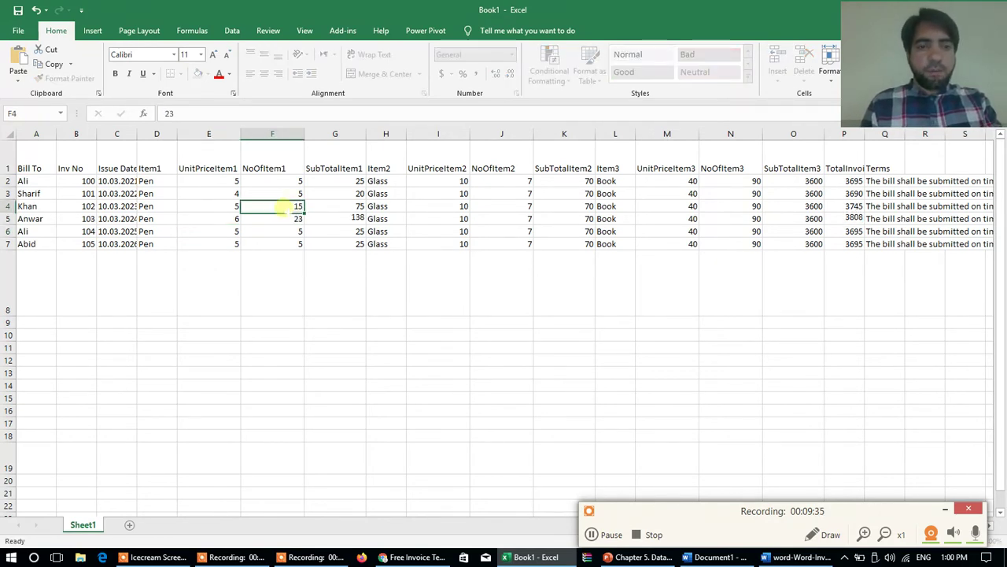
key(Up)
text(56)
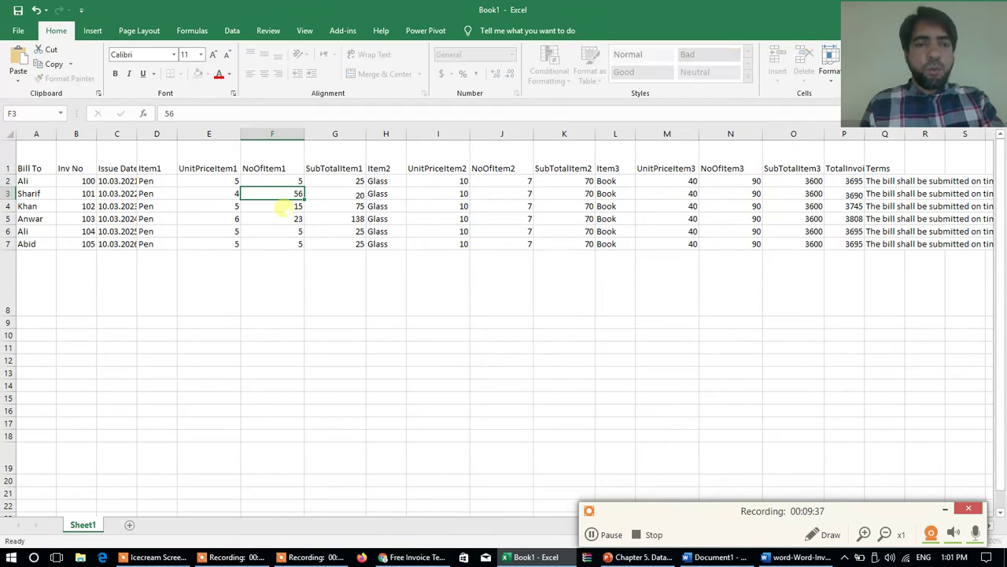
key(Return)
key(Down)
key(Down)
key(Down)
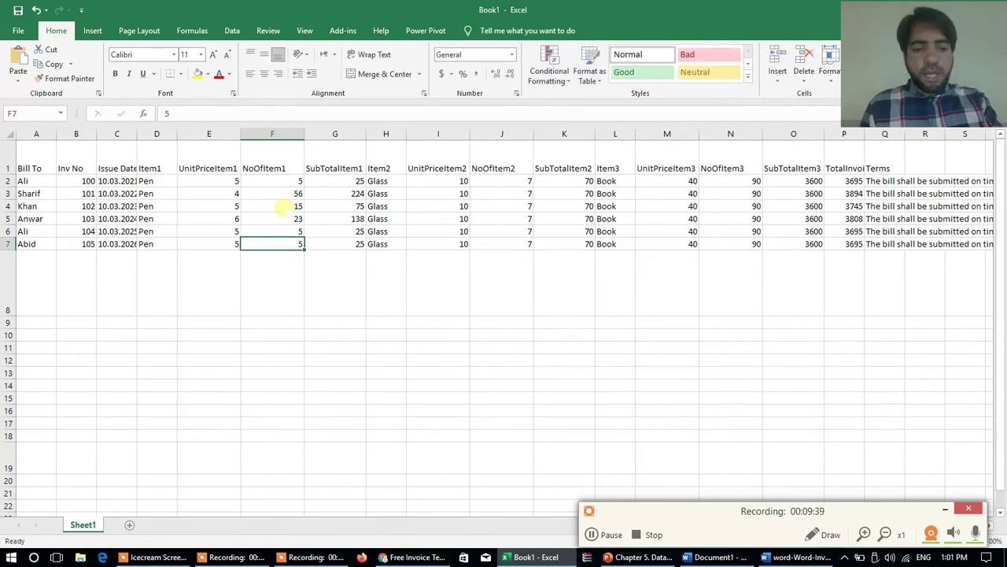
text(2)
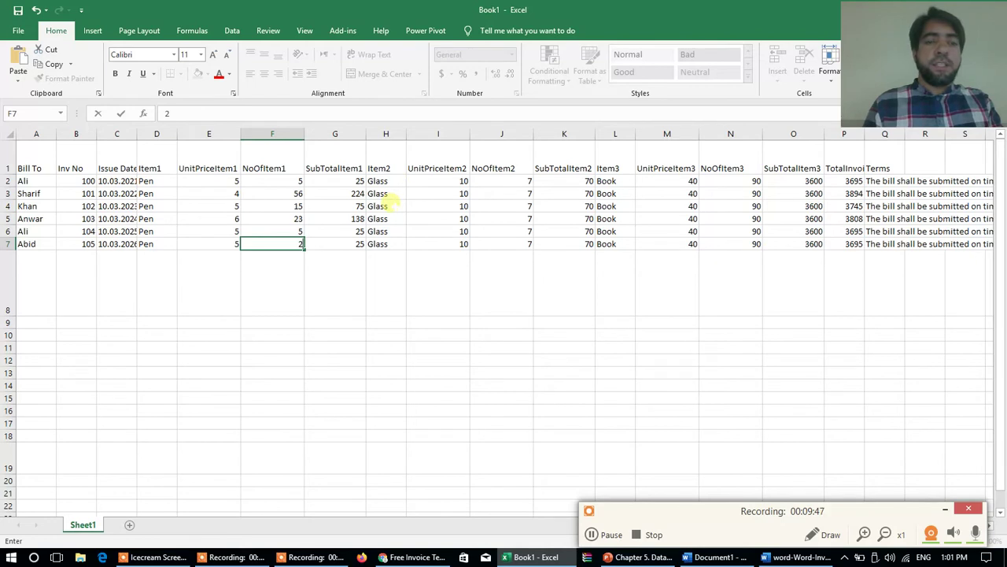
Set the second item's unit price to 14 in I4 and 45 in I5.
click(446, 205)
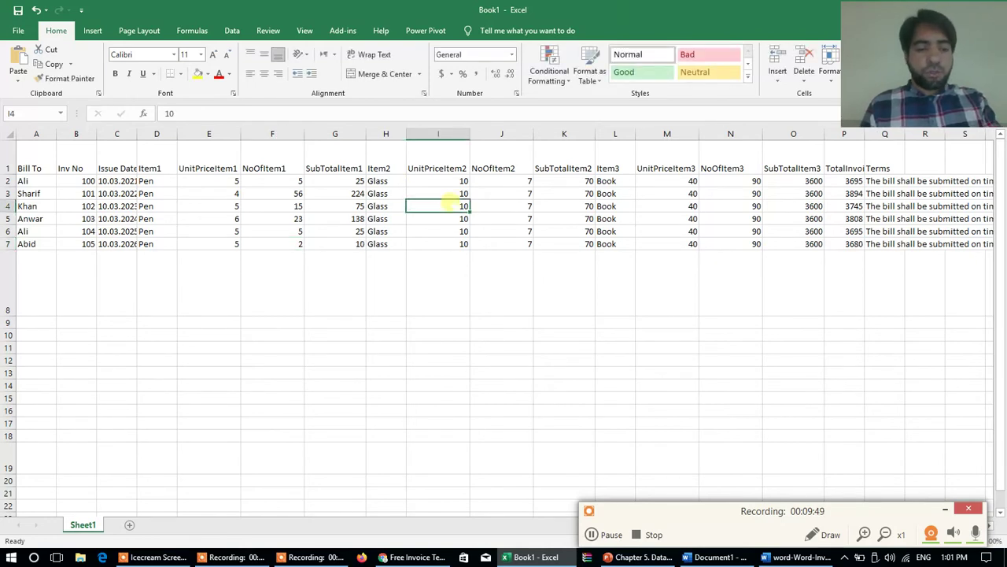
text(1)
key(Return)
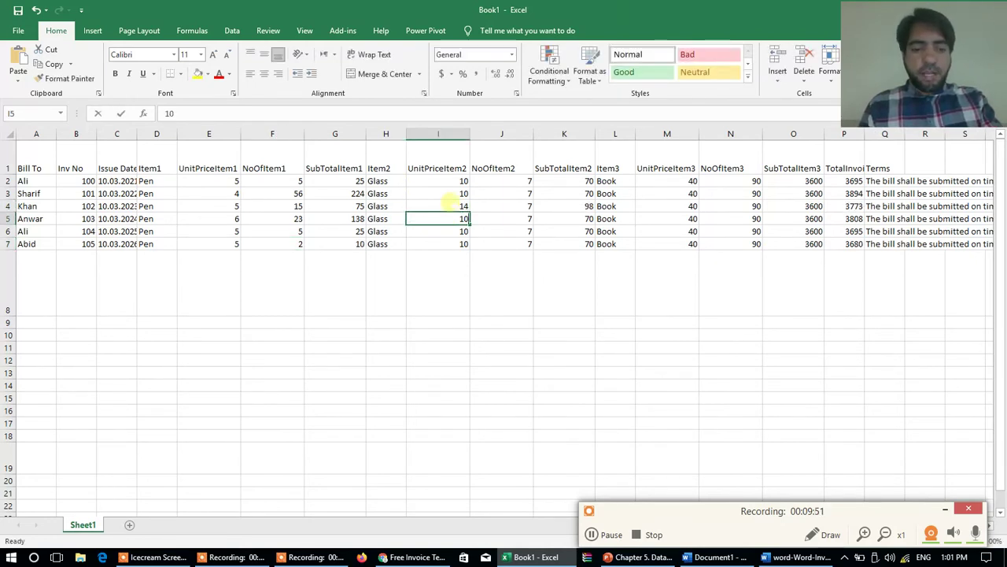
text(45)
key(Return)
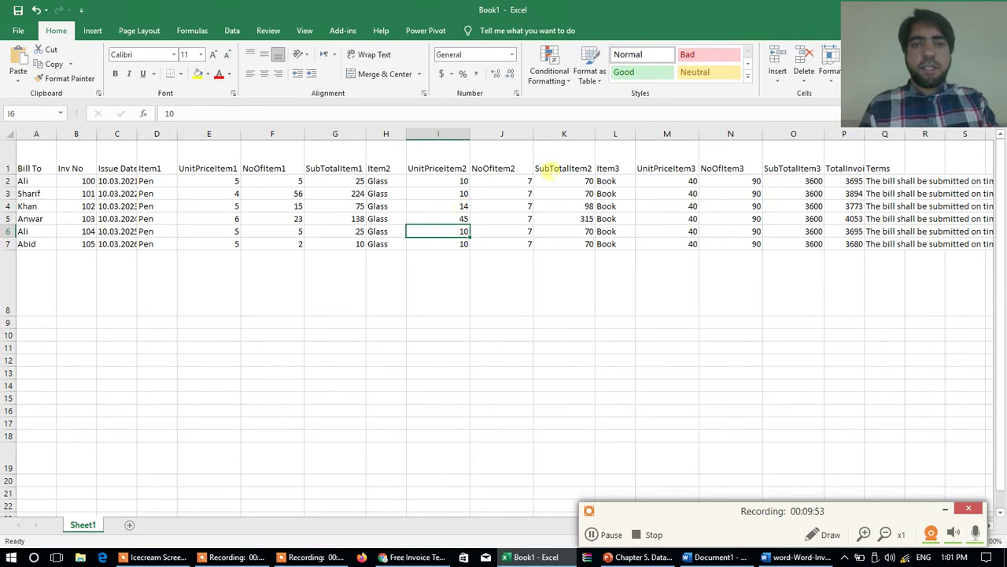
Set the second item's quantities to 34 in J3, 56 in J4, 6 in J6 and 8 in J7.
click(522, 193)
text(34)
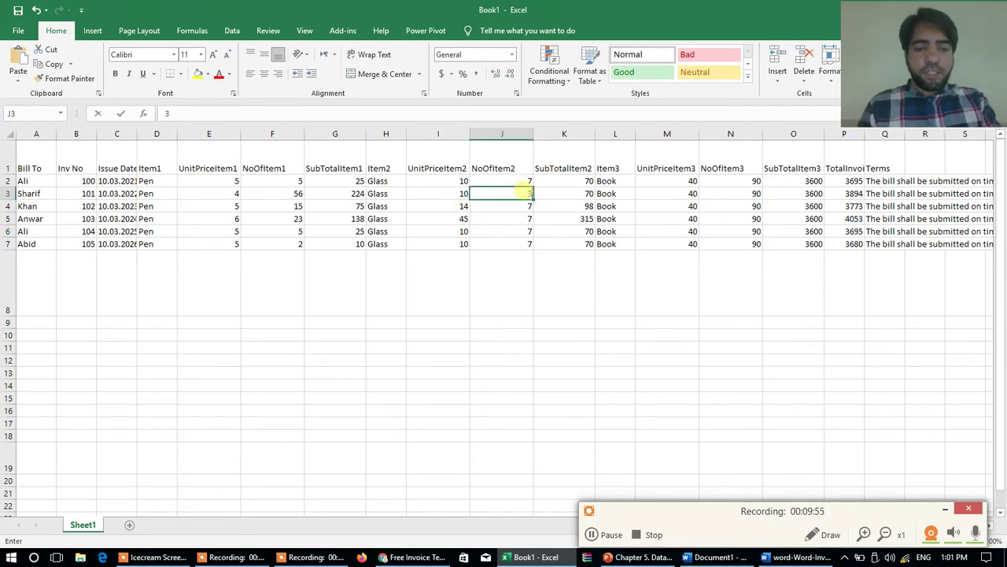
key(Return)
text(56)
key(Return)
key(Return)
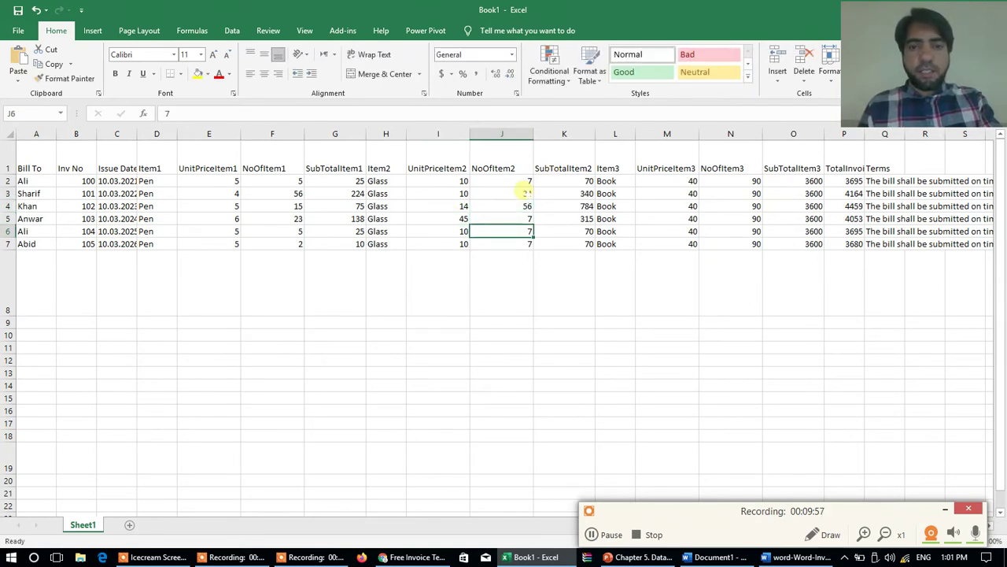
text(6)
key(Return)
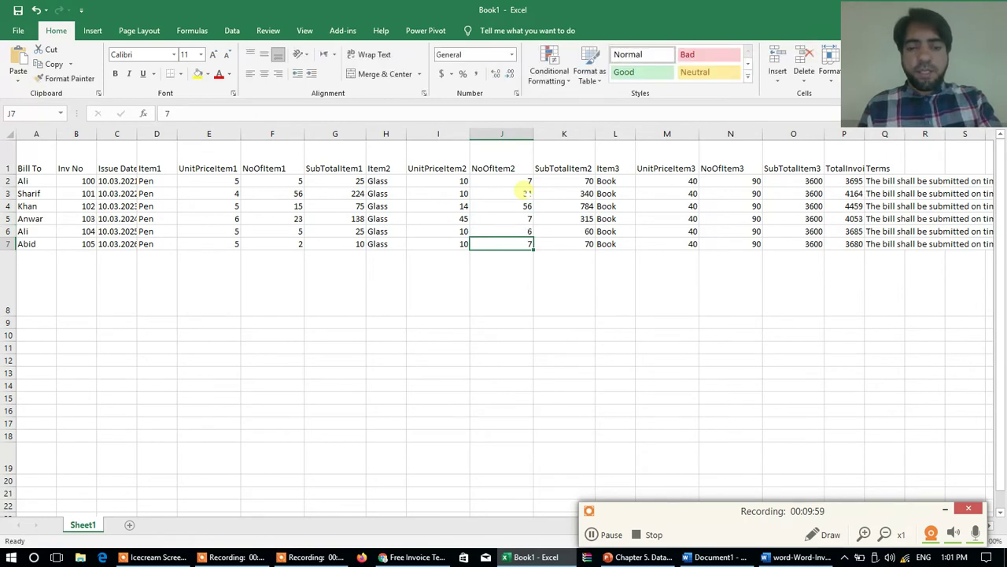
text(8)
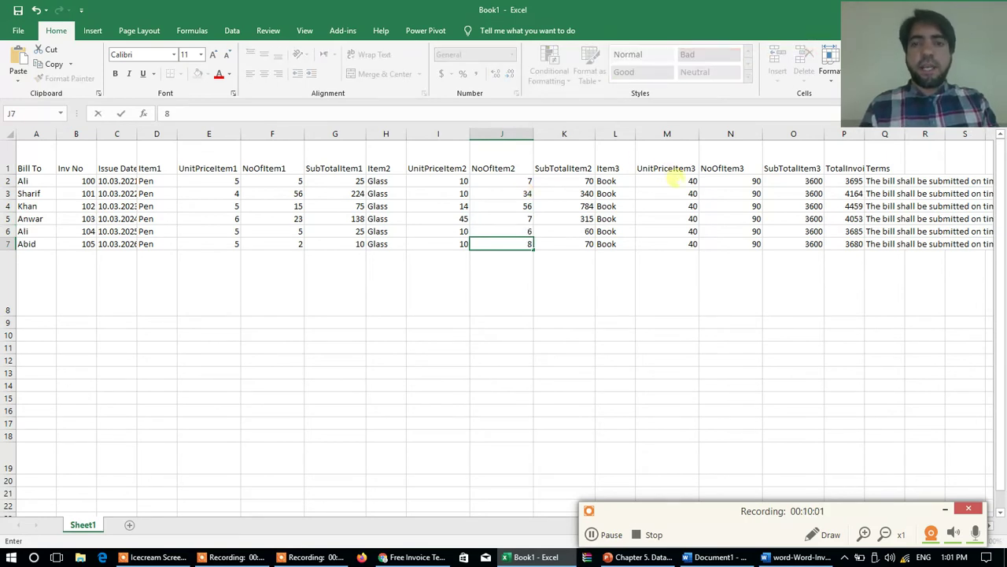
Set the third item's unit price to 30 in M2, 45 in M4 and 66 in M6.
click(675, 180)
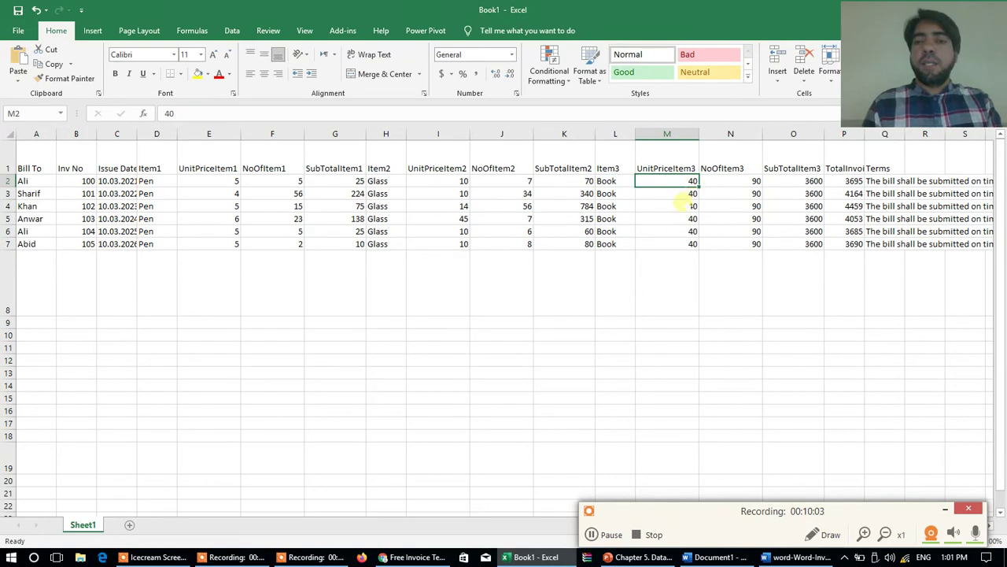
text(30)
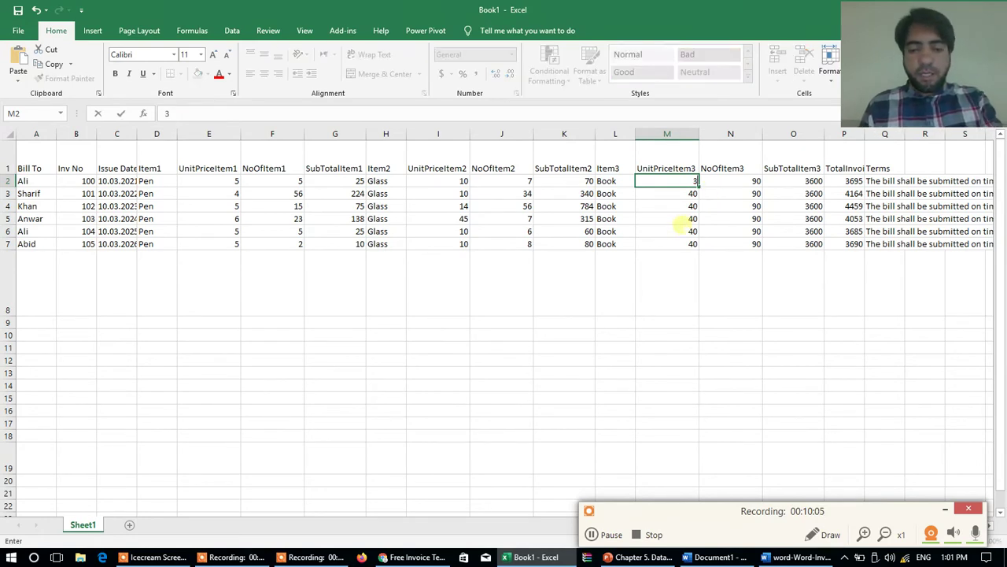
key(Return)
key(Return)
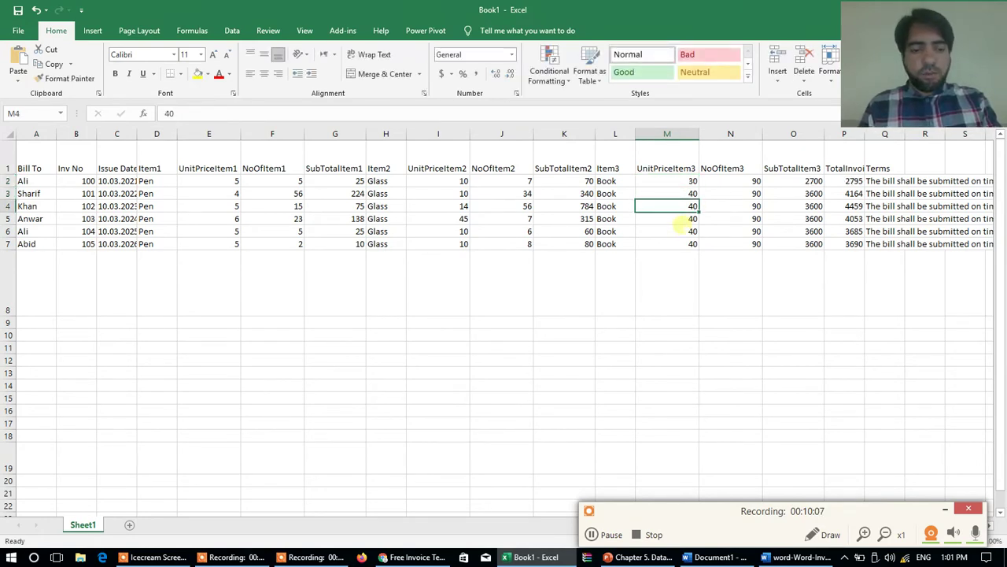
text(45)
key(Return)
key(Return)
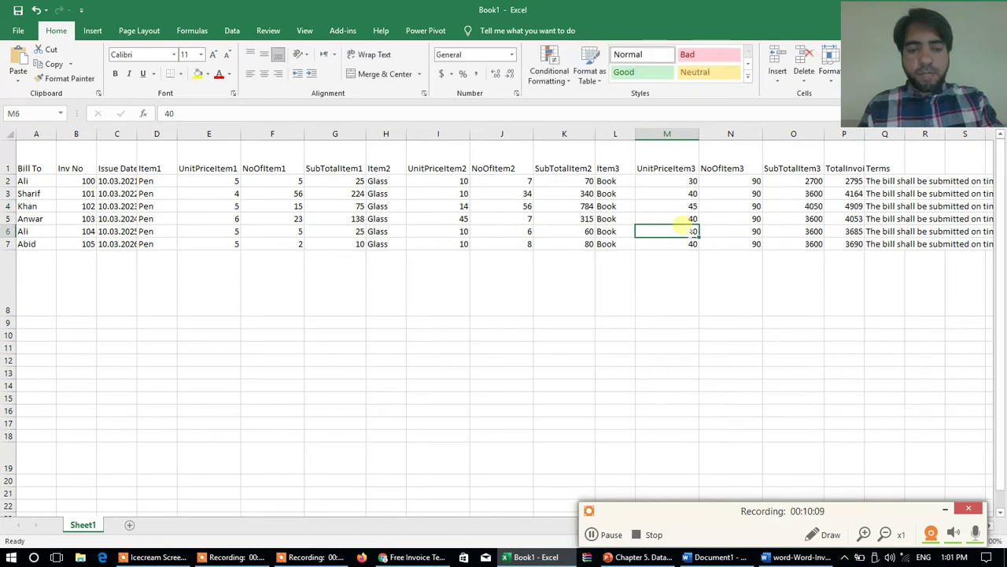
text(66)
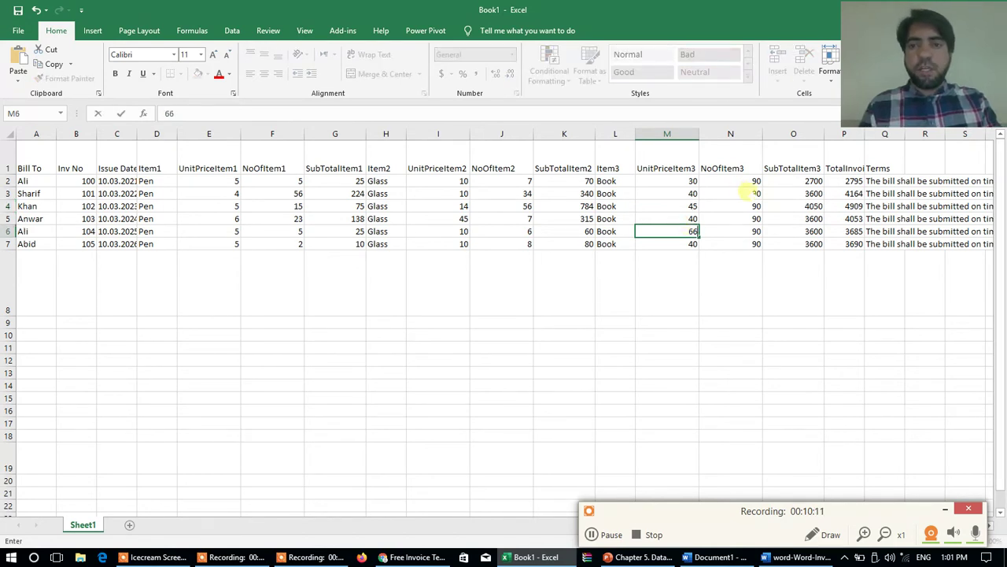
Set the third item's quantities to 100 in N3, 34 in N4, 2 in N5 and 120 in N7.
click(748, 193)
text(100)
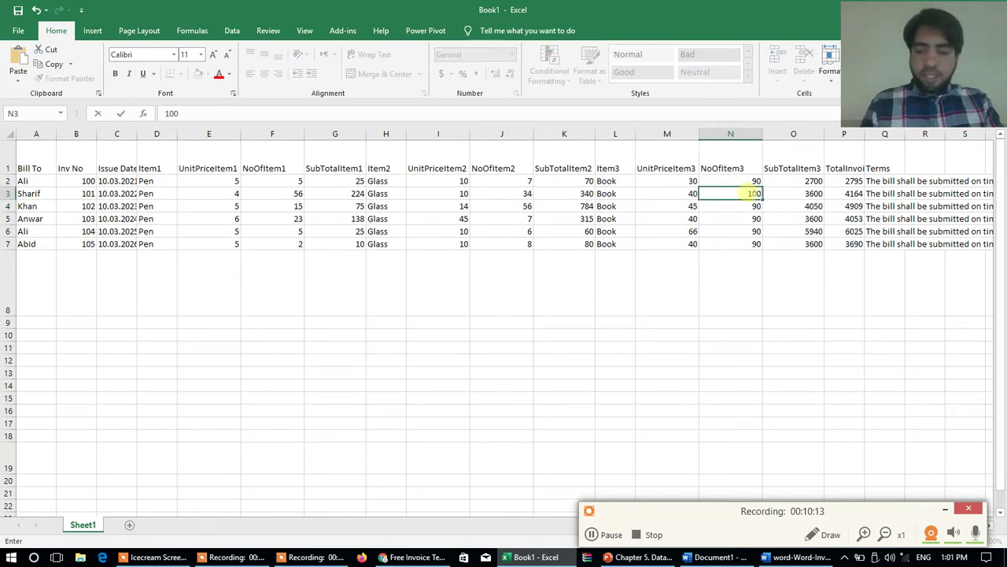
key(Return)
text(34)
key(Return)
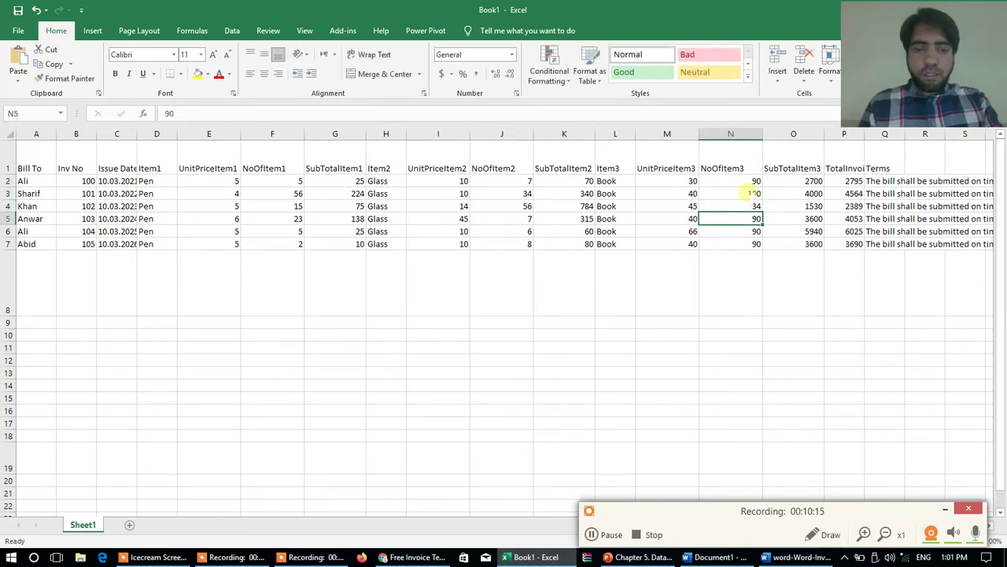
text(2)
key(Return)
key(Return)
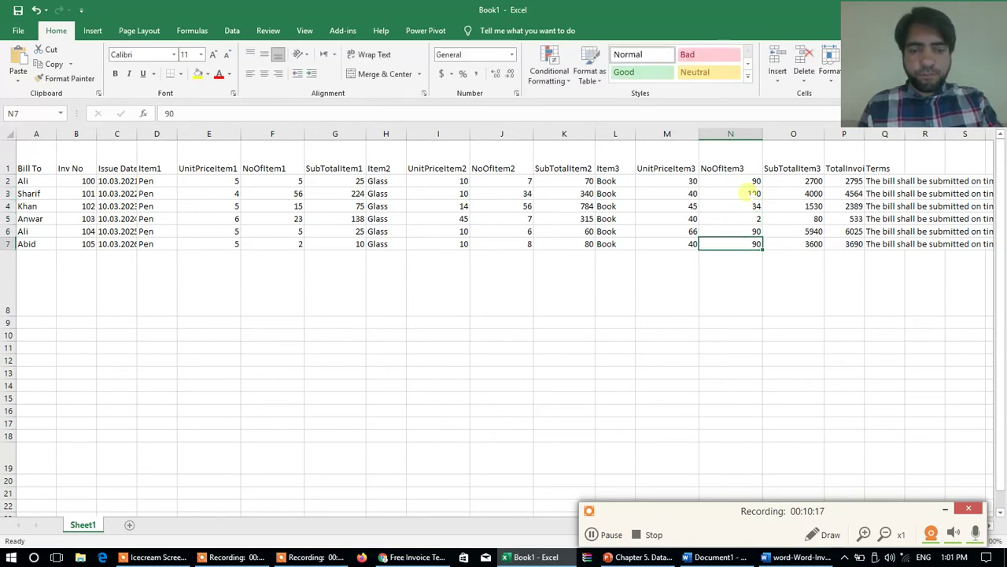
text(120)
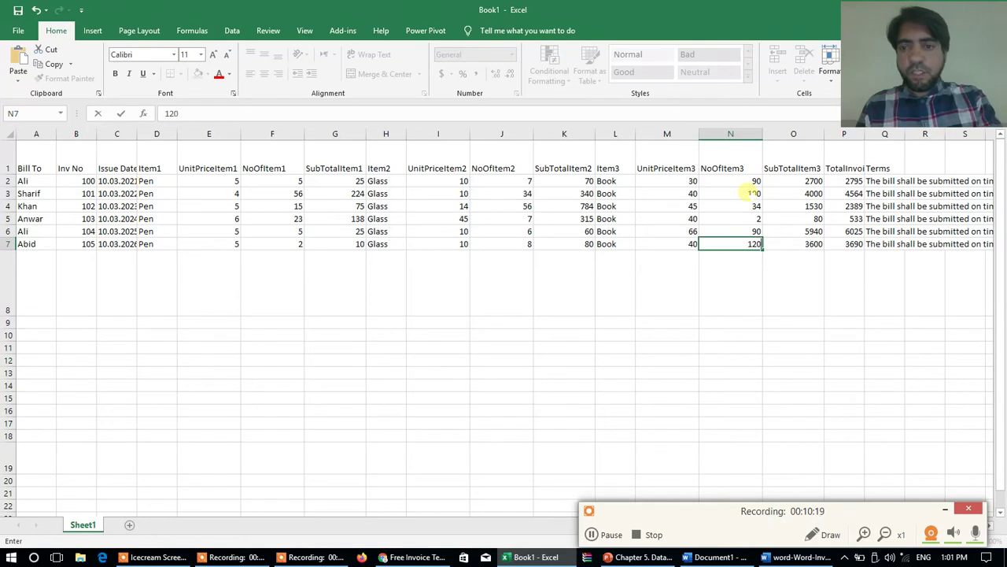
click(842, 322)
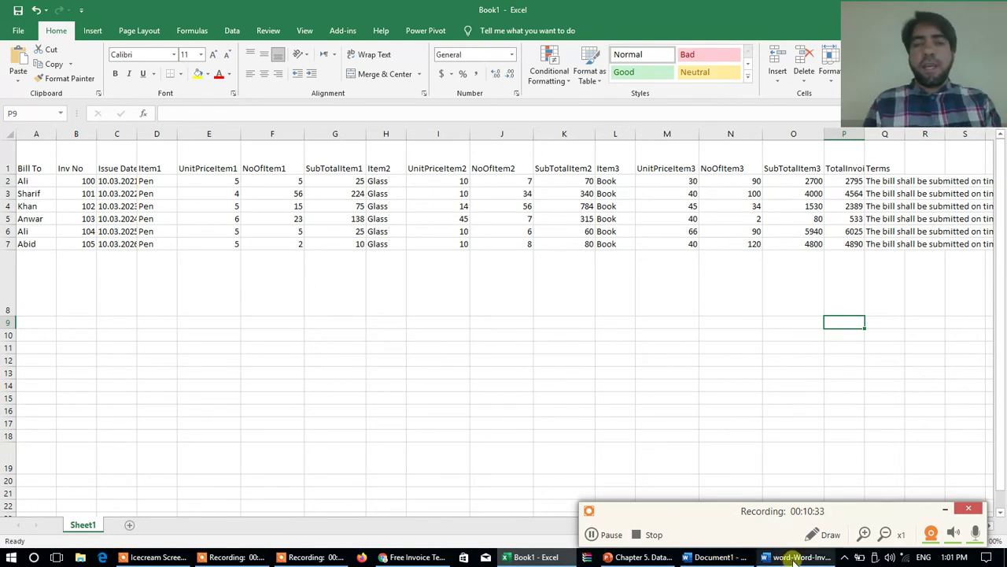
Save the invoice data workbook to the Desktop as an Excel Workbook named testMailMerg.
mouse_move(795, 560)
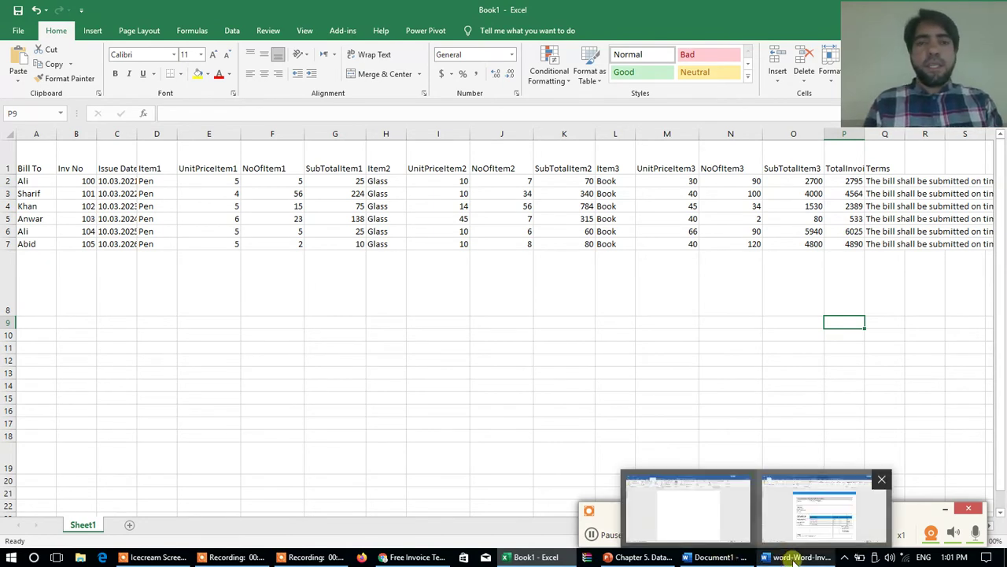
click(17, 13)
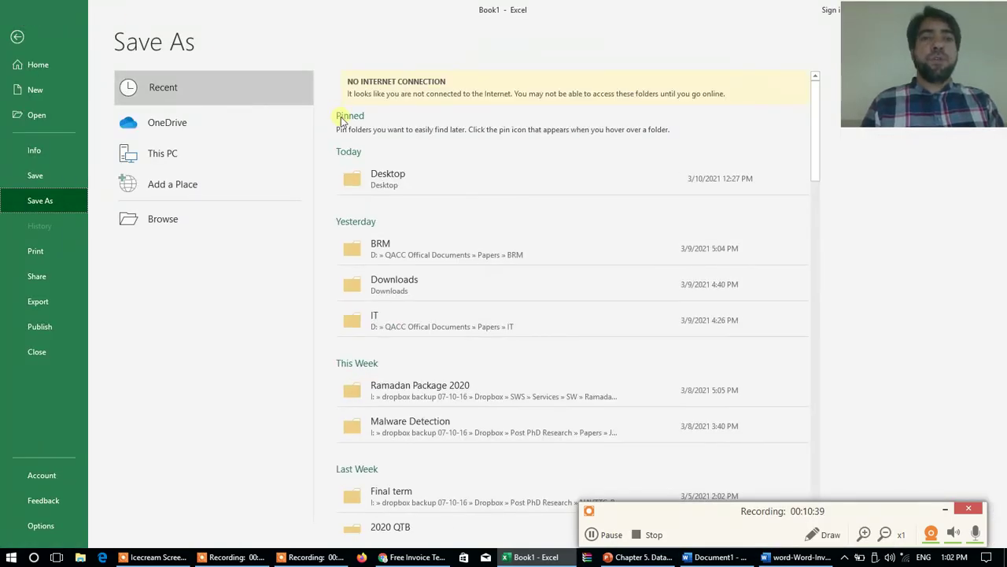
click(388, 187)
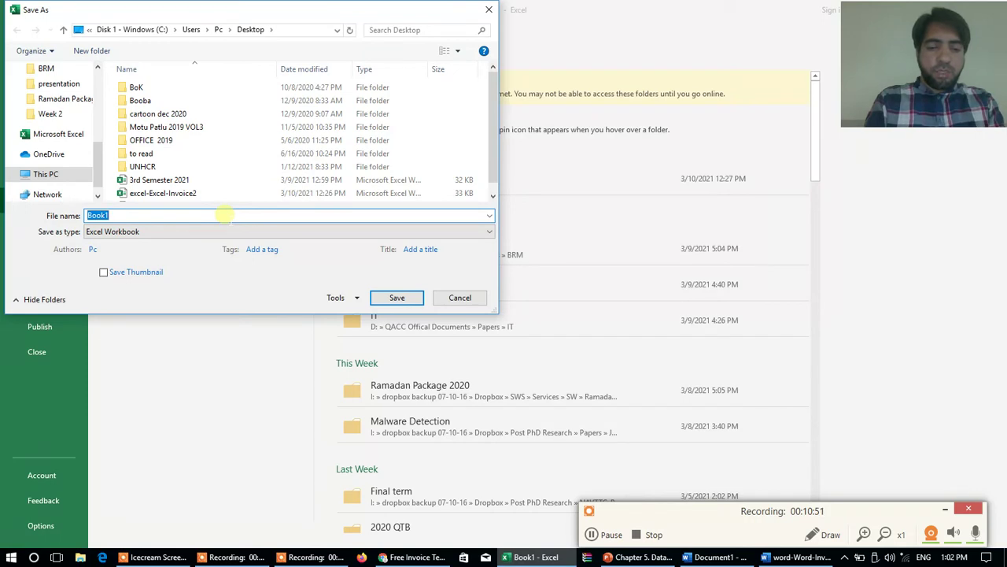
text(testMai)
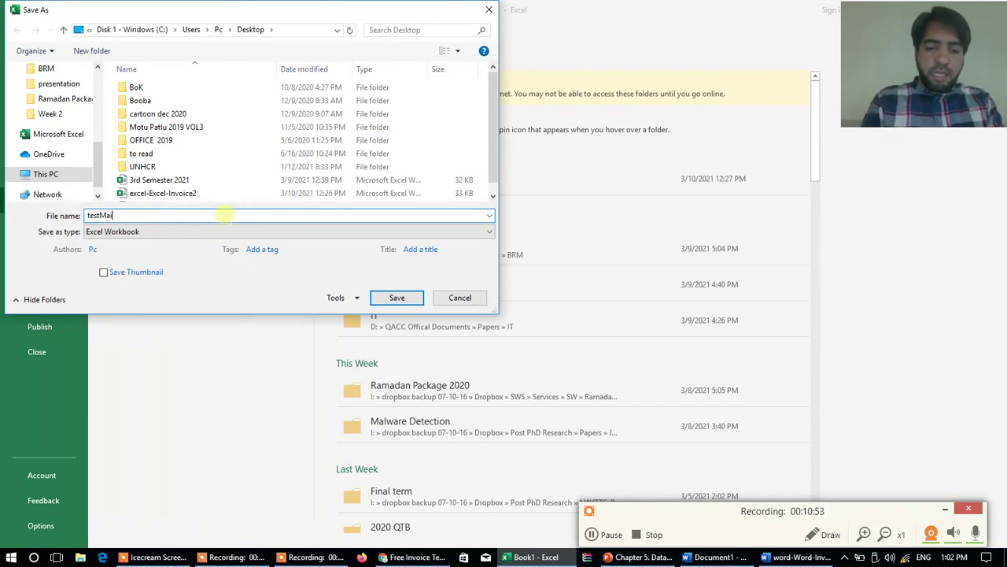
text(lMerg)
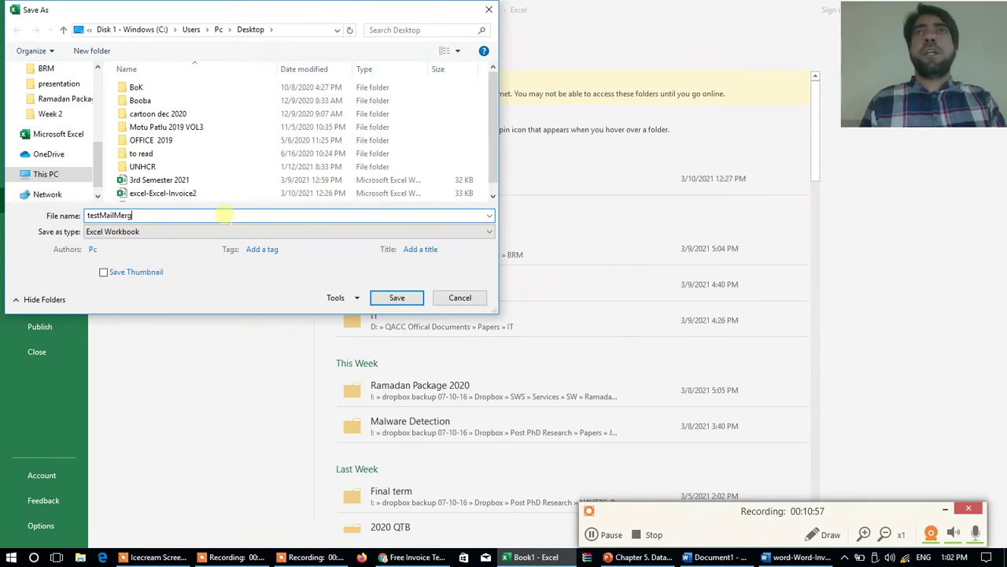
click(395, 298)
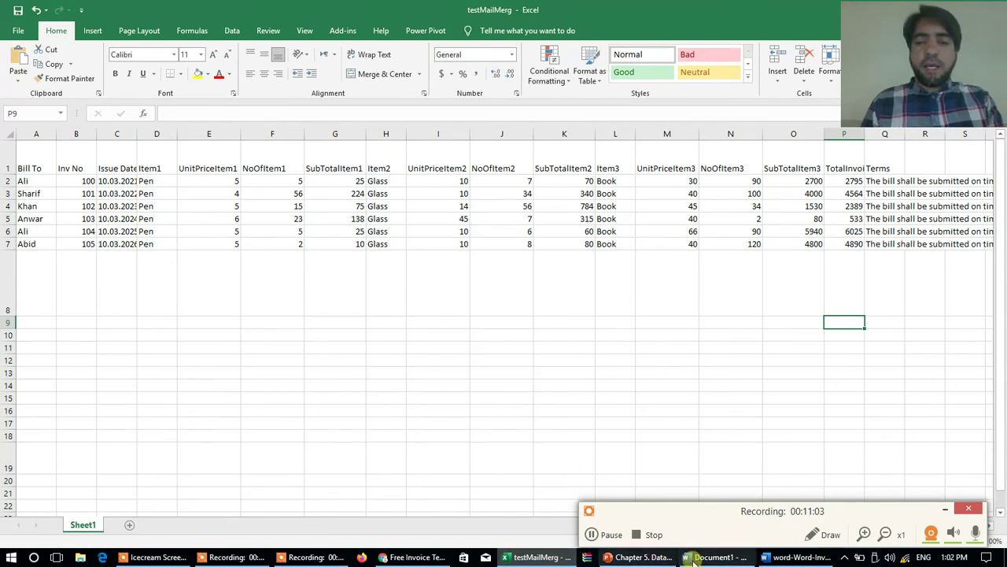
Switch to the word-Word-Invoice1 document in Word and connect the Desktop file testMailMerg, table Sheet1$ with column headers, as its existing recipient list.
mouse_move(826, 558)
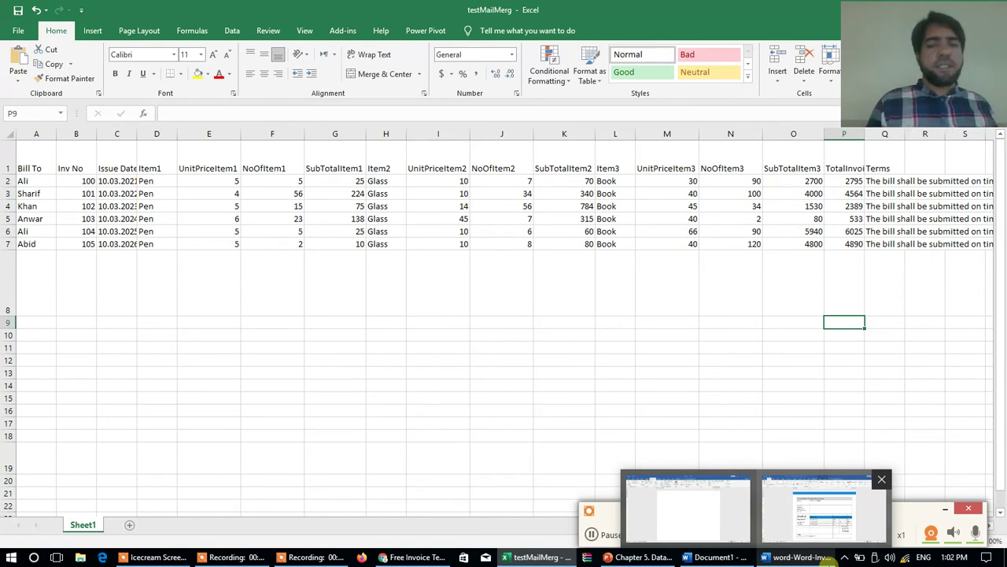
click(809, 559)
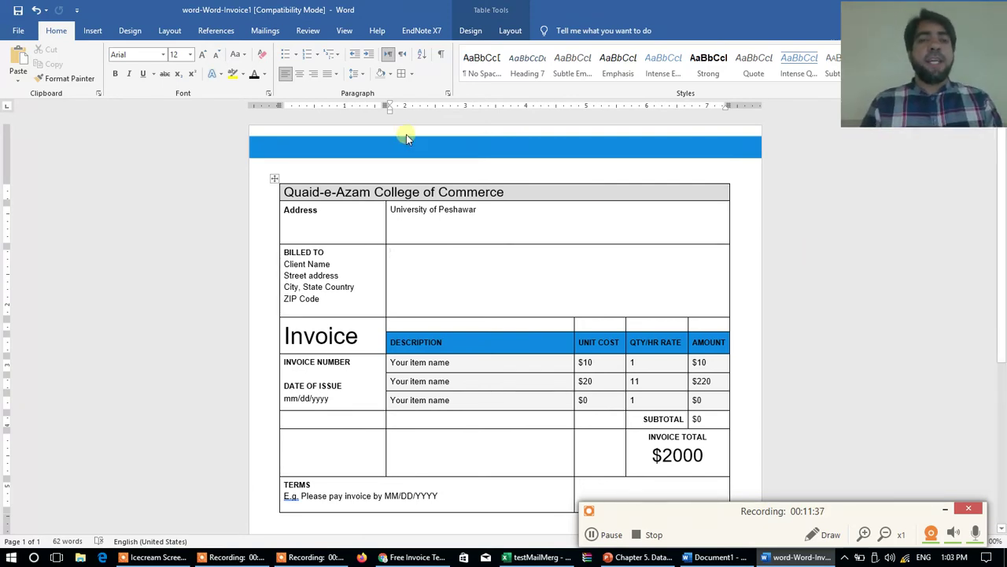
click(266, 32)
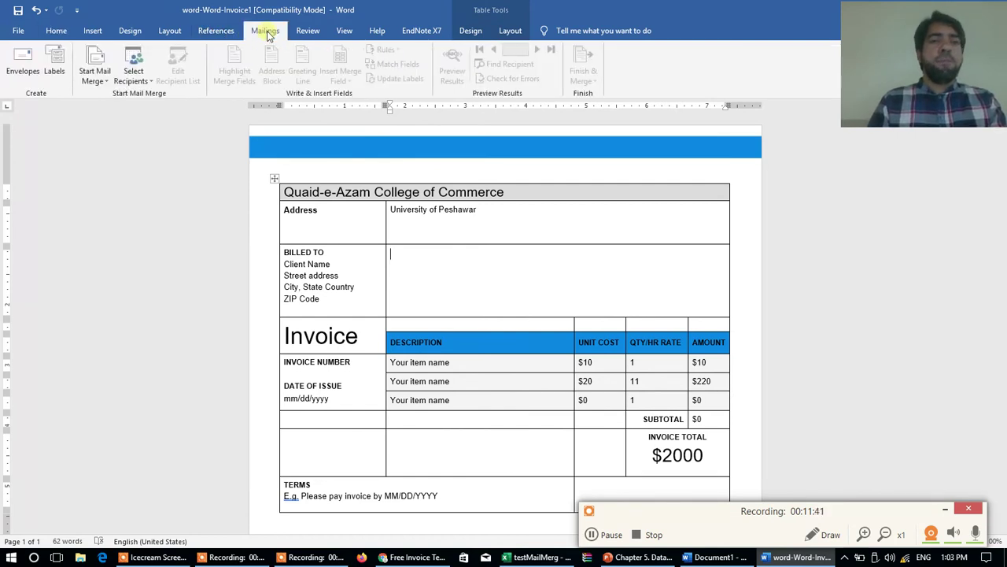
click(132, 76)
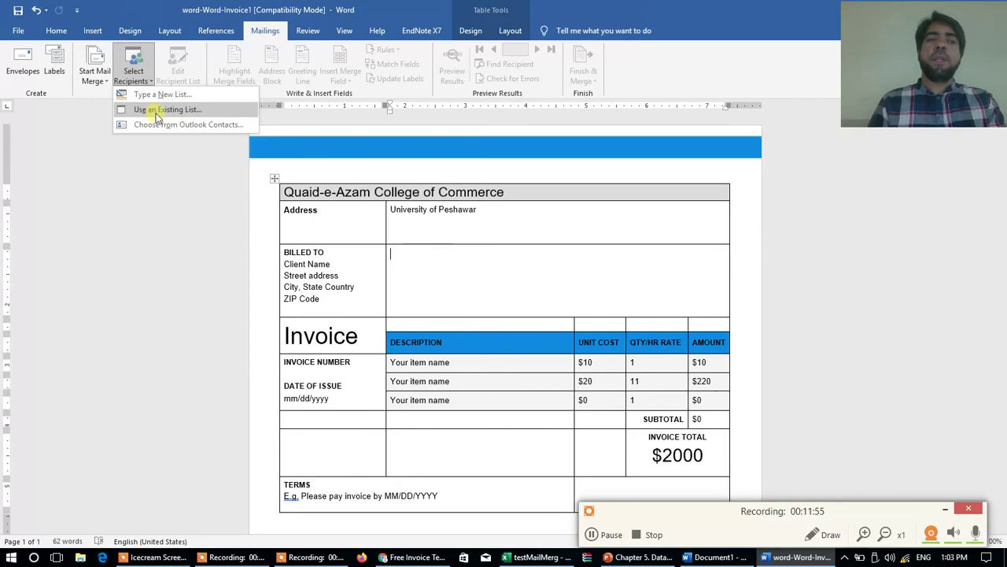
click(157, 114)
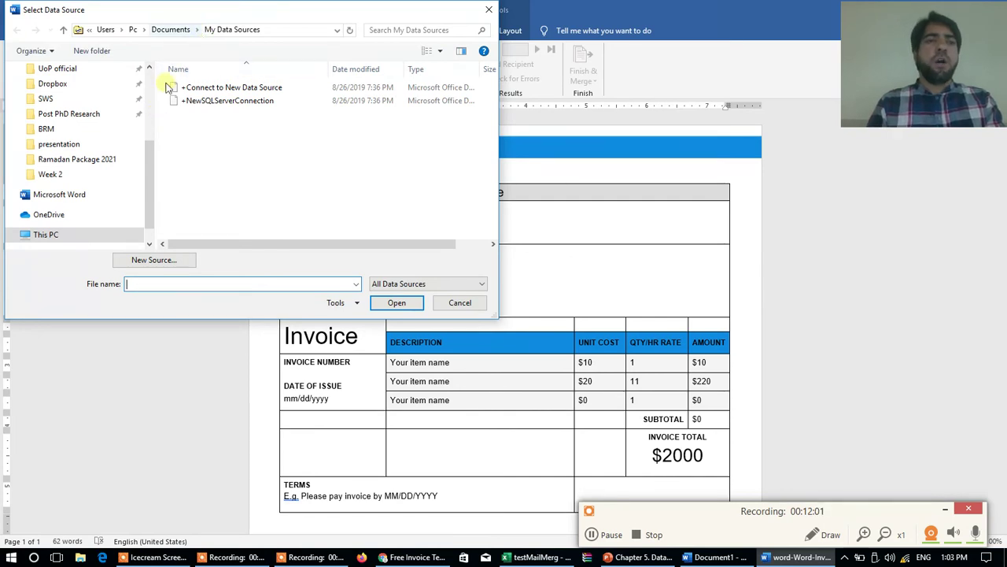
click(150, 84)
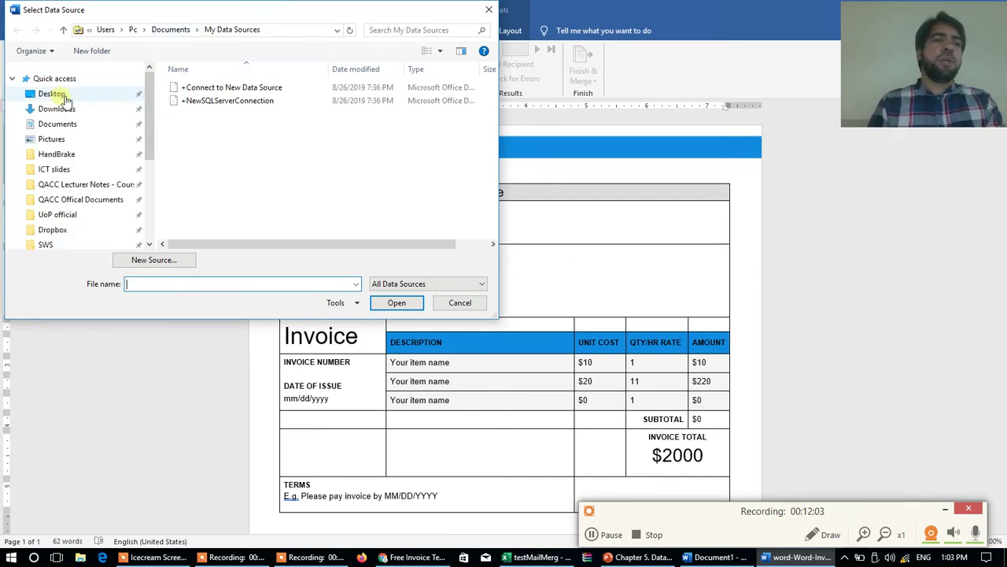
click(62, 97)
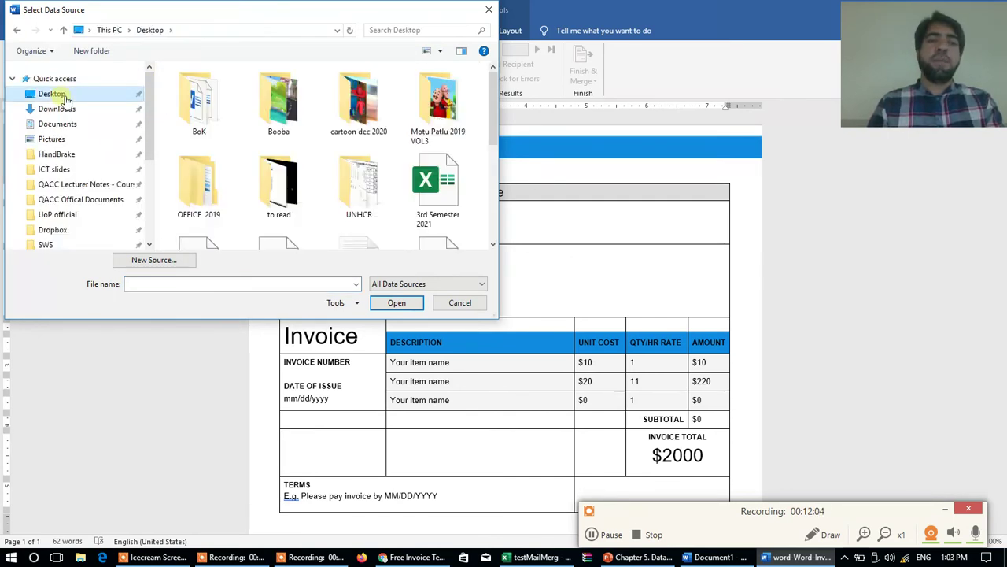
click(425, 196)
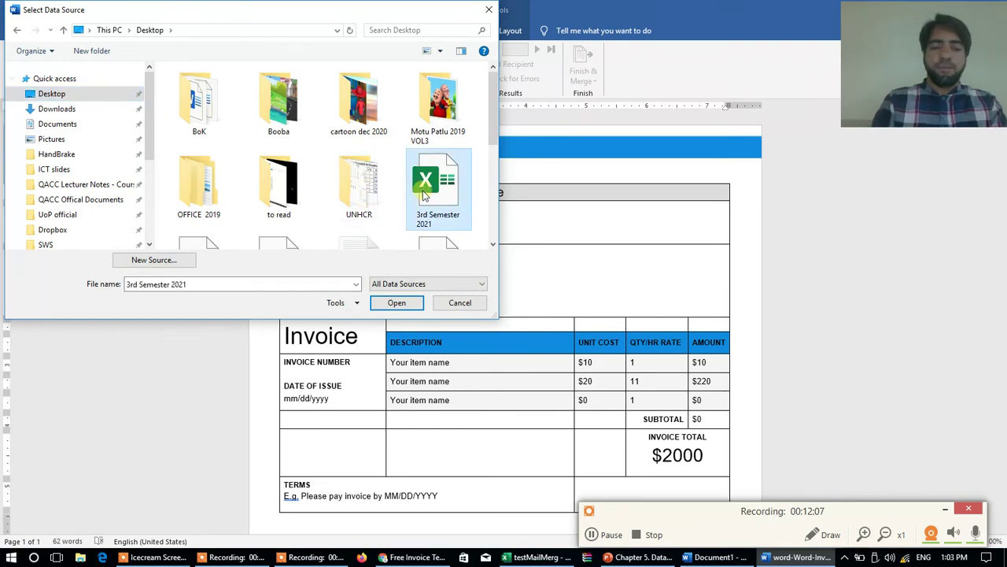
key(t)
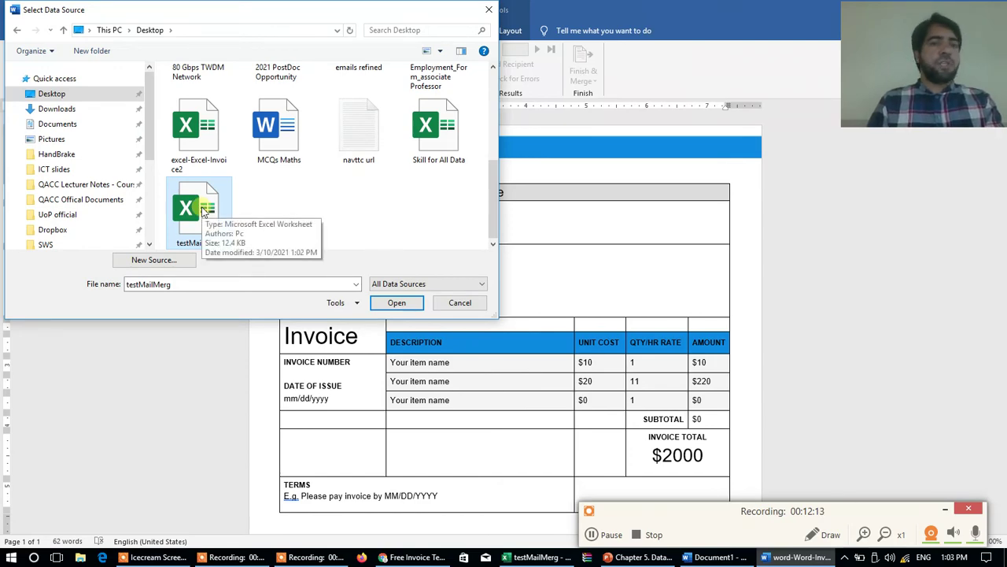
double_click(203, 211)
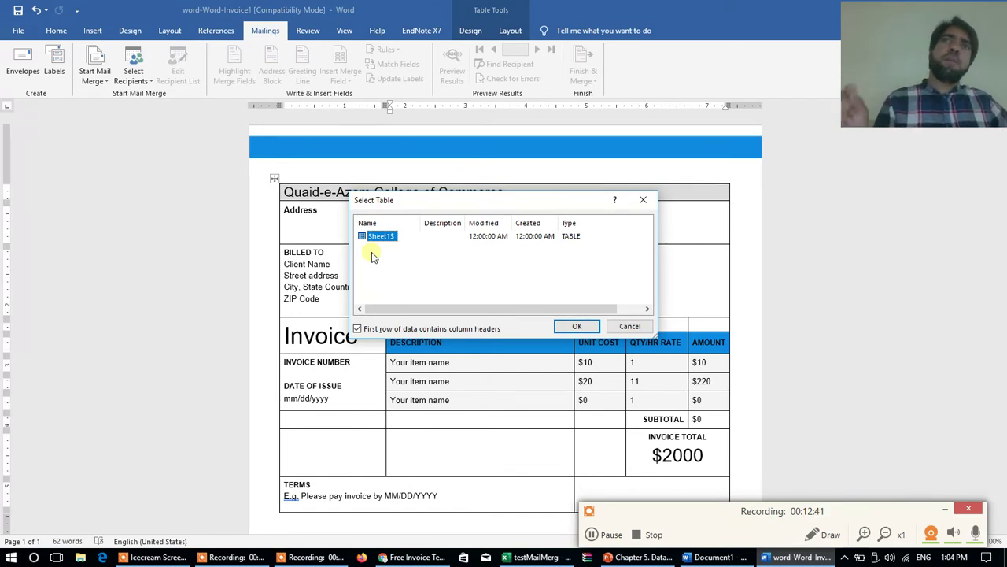
click(583, 326)
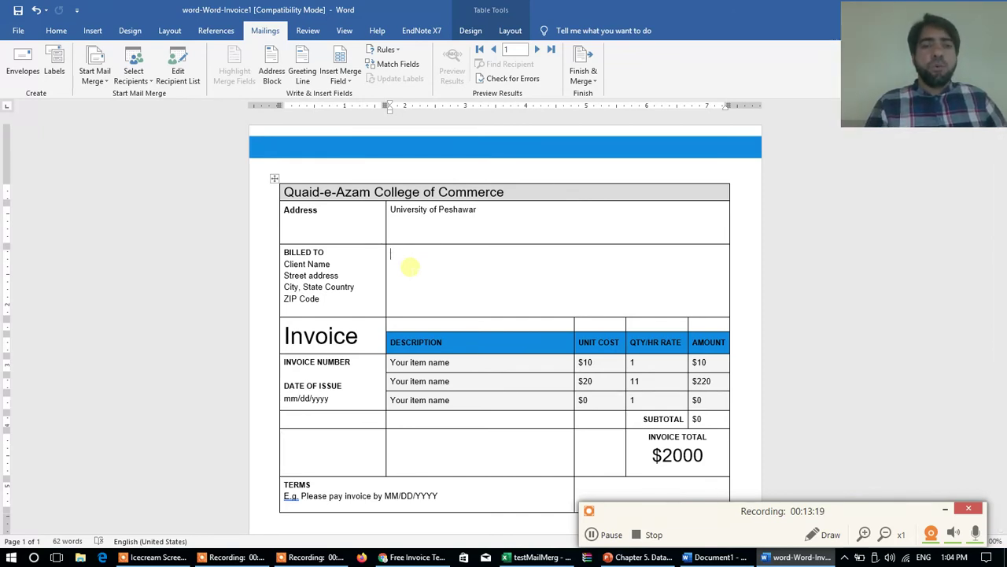
Insert the Bill_To merge field in the empty cell beside the BILLED TO block.
key(ctrl+a)
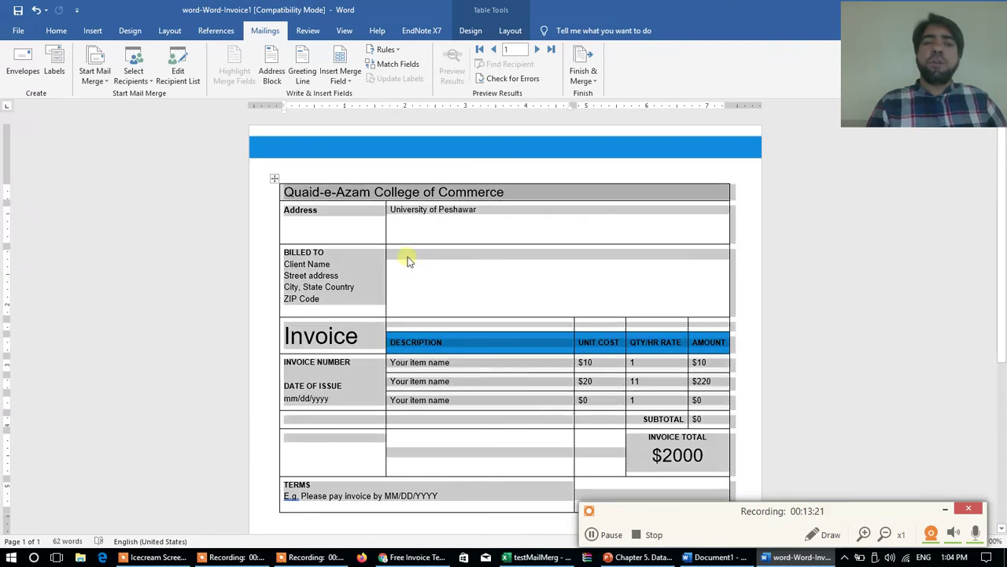
click(406, 260)
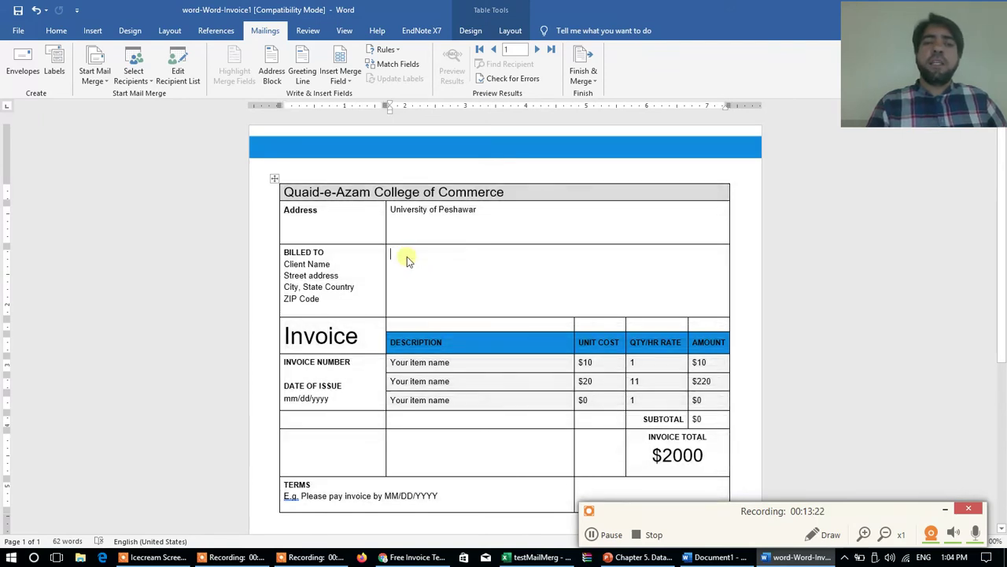
click(350, 79)
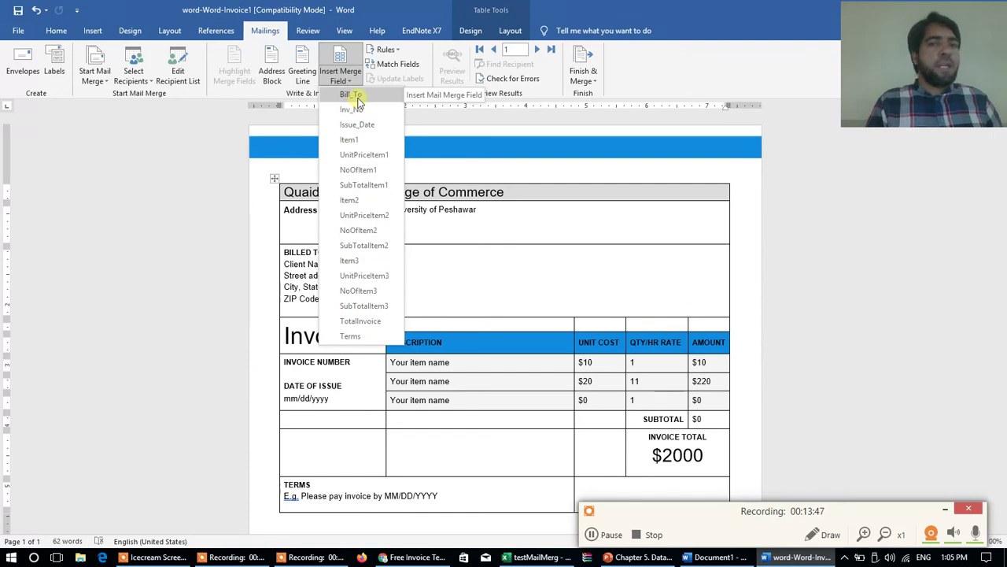
click(356, 96)
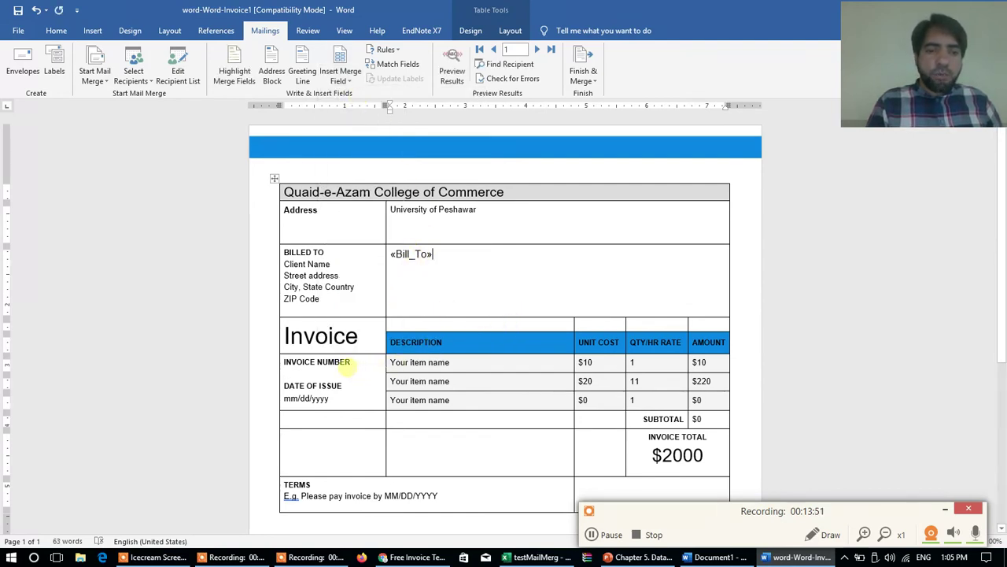
Add a colon after the INVOICE NUMBER label and insert the Inv_No merge field behind it.
click(351, 362)
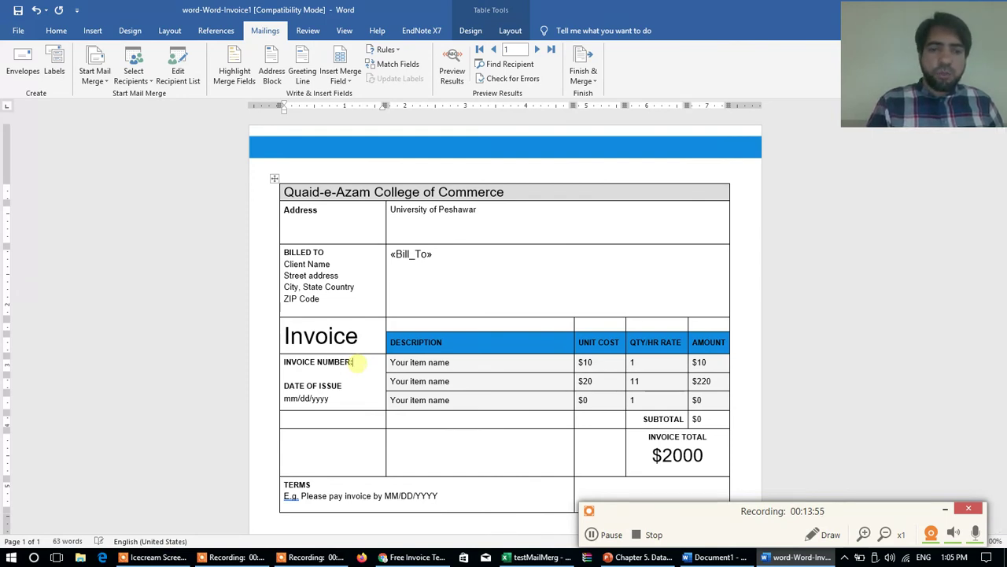
text(:)
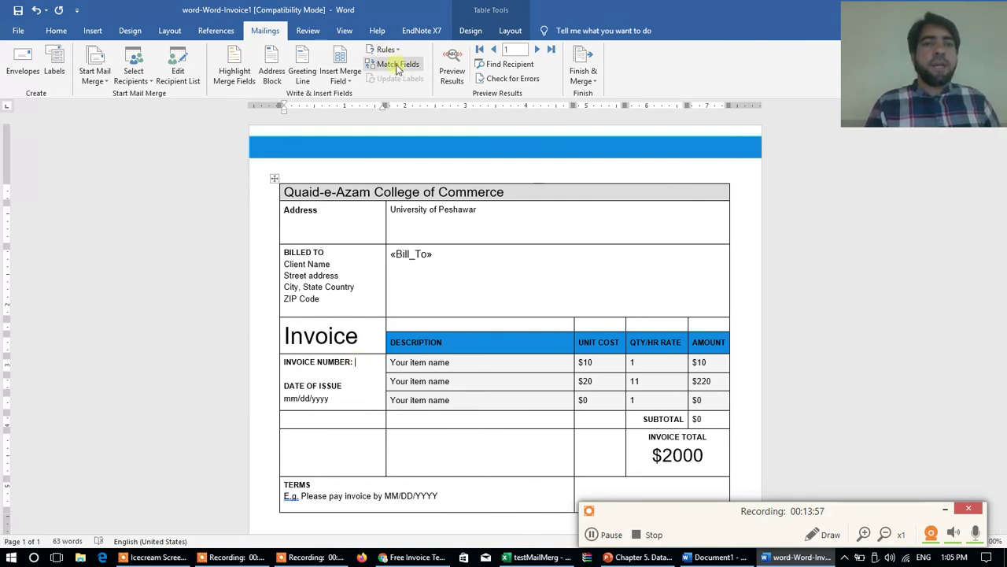
click(351, 85)
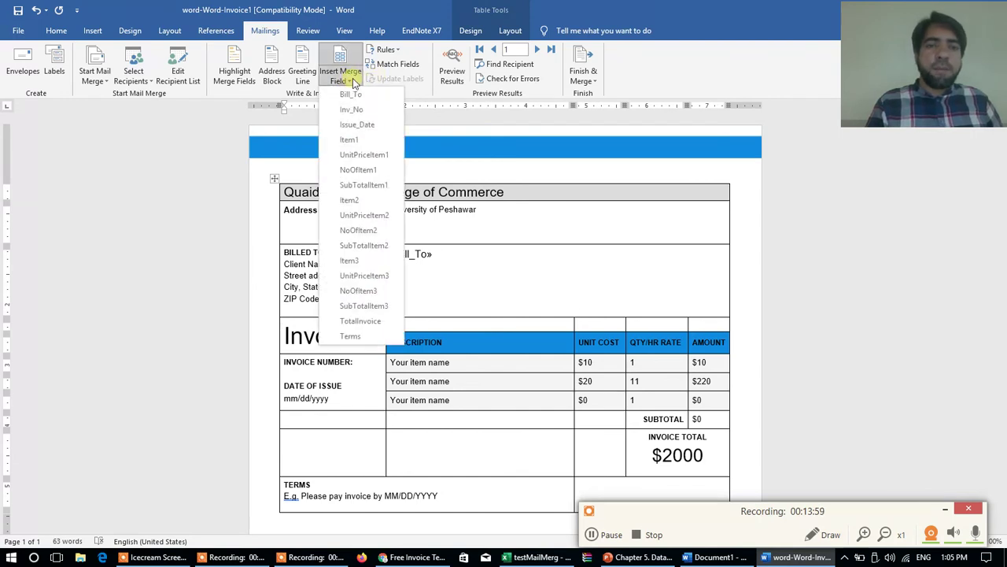
click(357, 111)
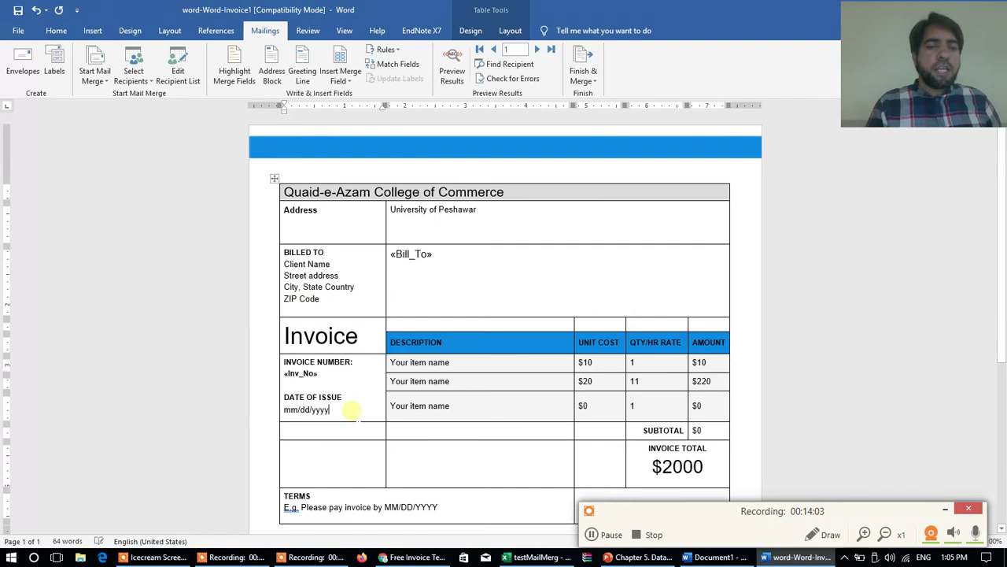
Replace the mm/dd/yyyy placeholder under DATE OF ISSUE with the Issue_Date merge field.
drag(351, 410, 321, 412)
triple_click(318, 412)
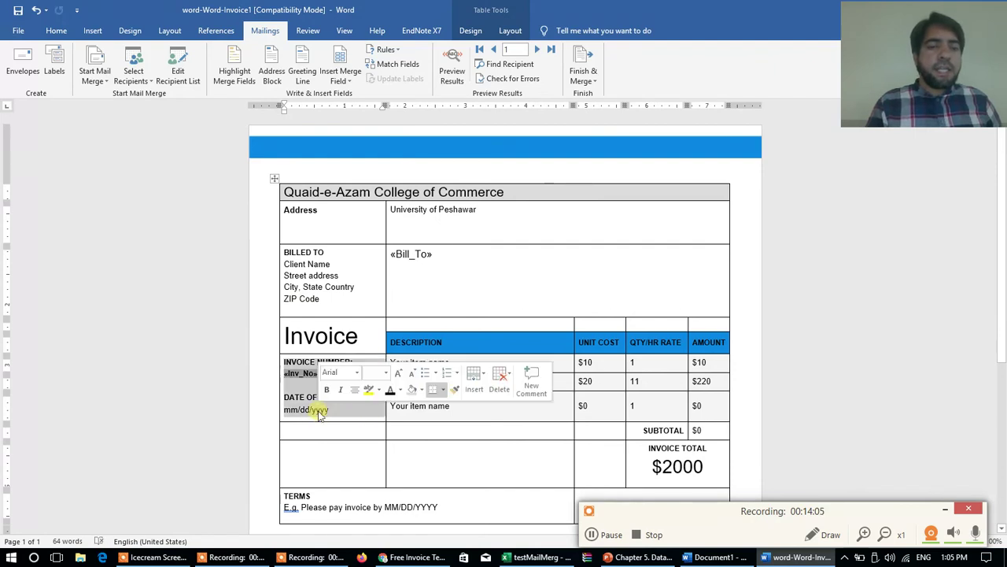
click(318, 410)
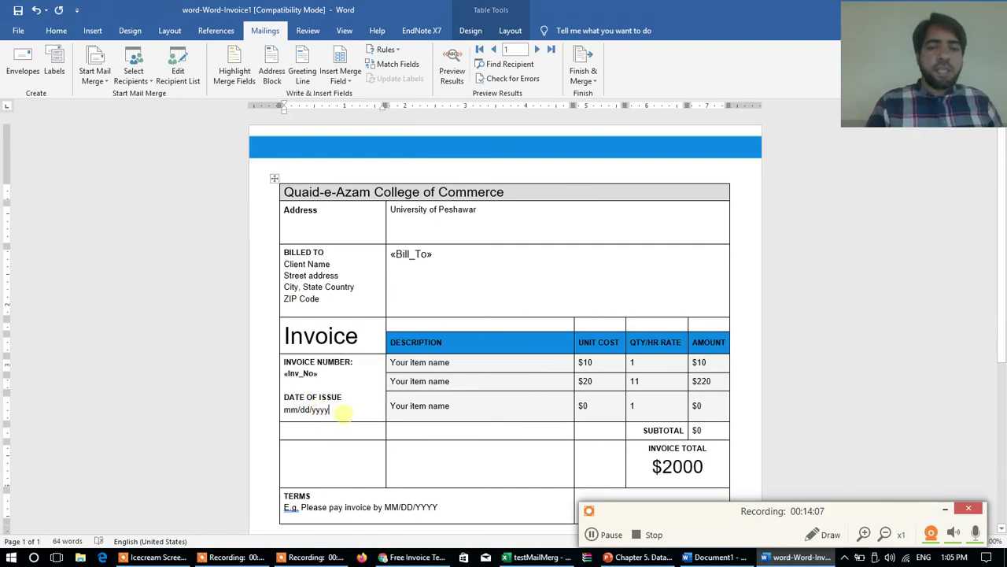
key(BackSpace)
key(BackSpace)
key(BackSpace)
key(BackSpace)
key(BackSpace)
key(BackSpace)
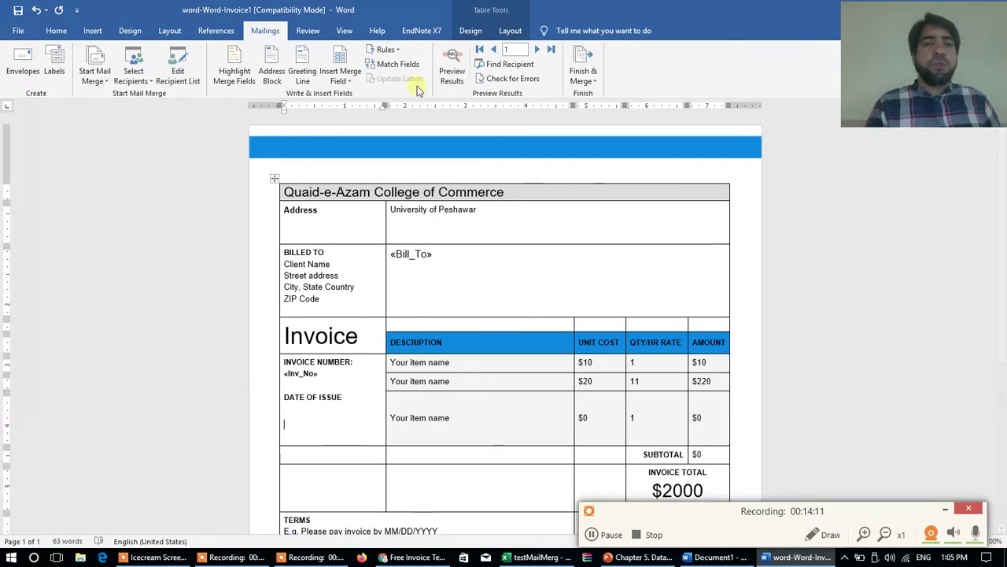
click(353, 82)
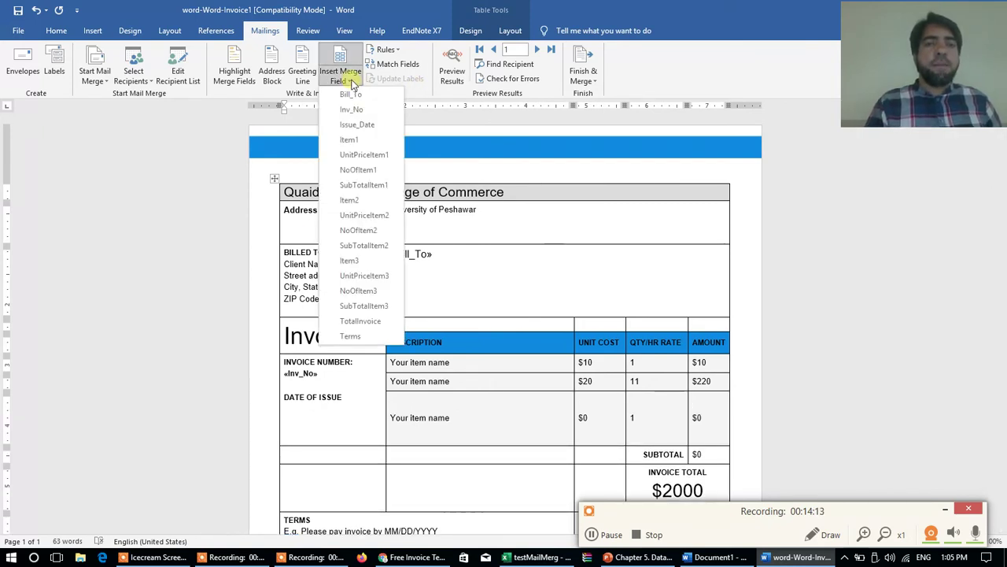
click(363, 126)
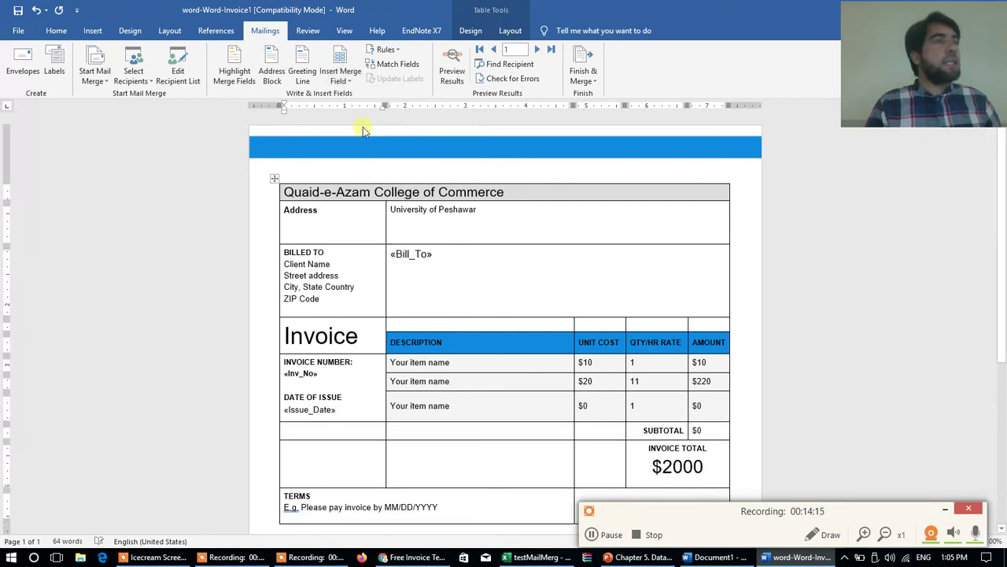
Replace the "Your item name" placeholder in the first description row with the Item1 merge field.
click(480, 362)
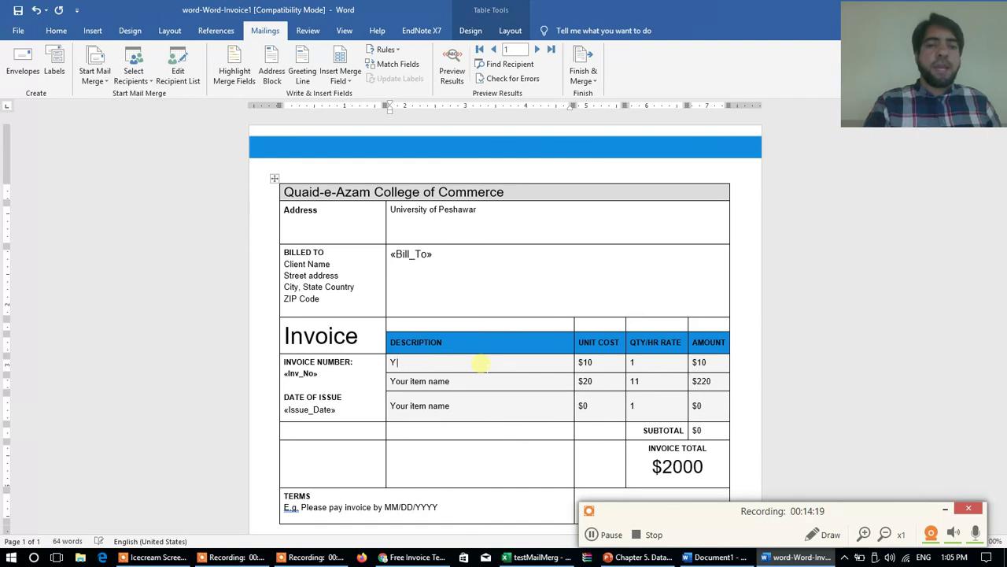
click(349, 82)
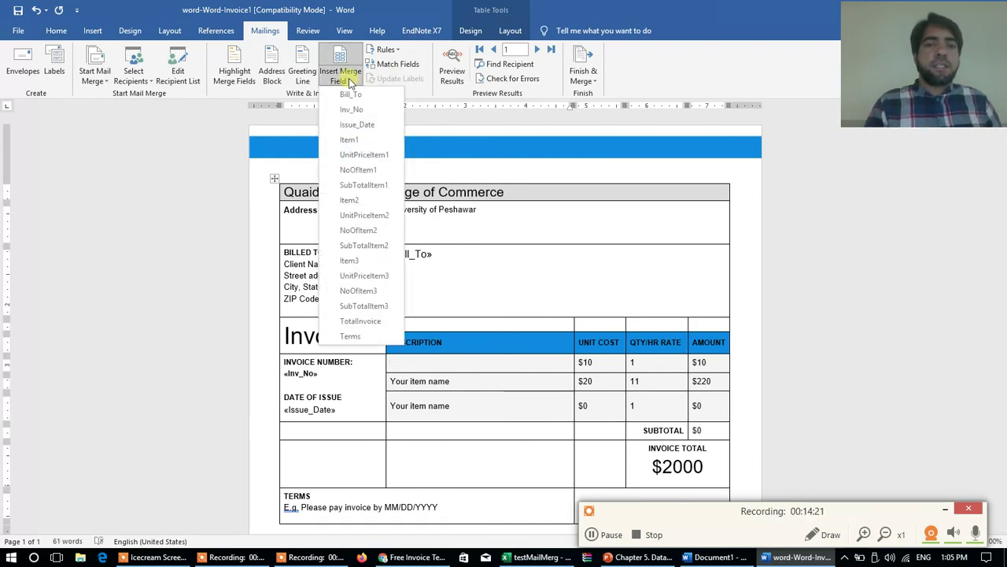
click(348, 139)
Delete the "Your item name" placeholders from the second and third description rows.
click(466, 384)
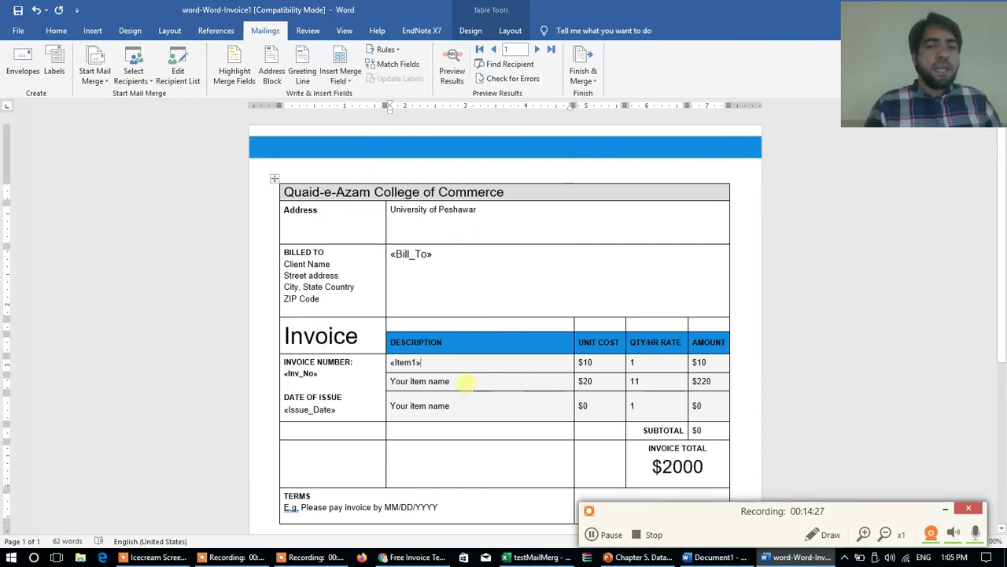
key(BackSpace)
key(BackSpace)
key(BackSpace)
key(BackSpace)
key(BackSpace)
key(BackSpace)
key(BackSpace)
key(BackSpace)
key(BackSpace)
key(BackSpace)
key(BackSpace)
key(BackSpace)
key(BackSpace)
key(BackSpace)
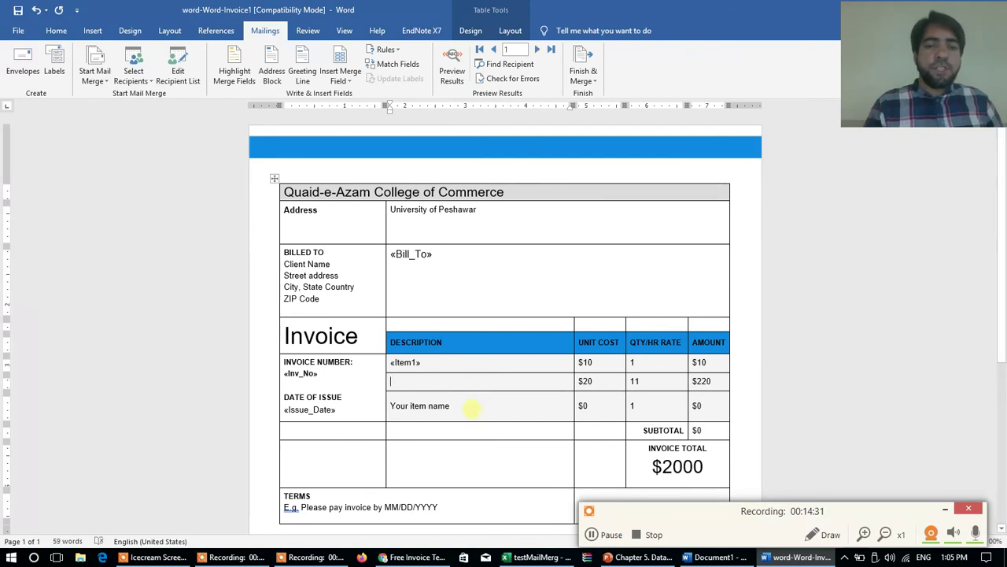
key(BackSpace)
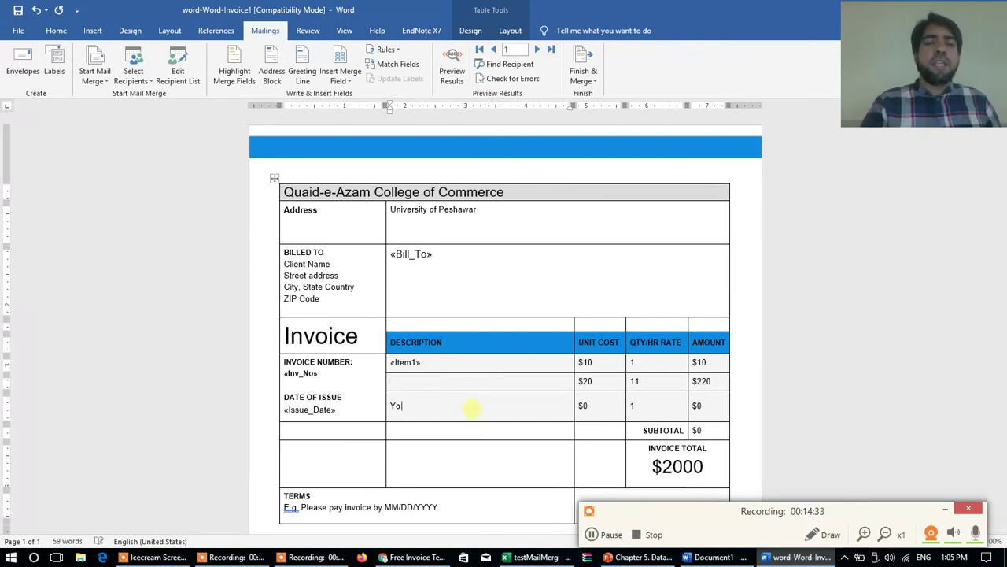
key(BackSpace)
key(BackSpace)
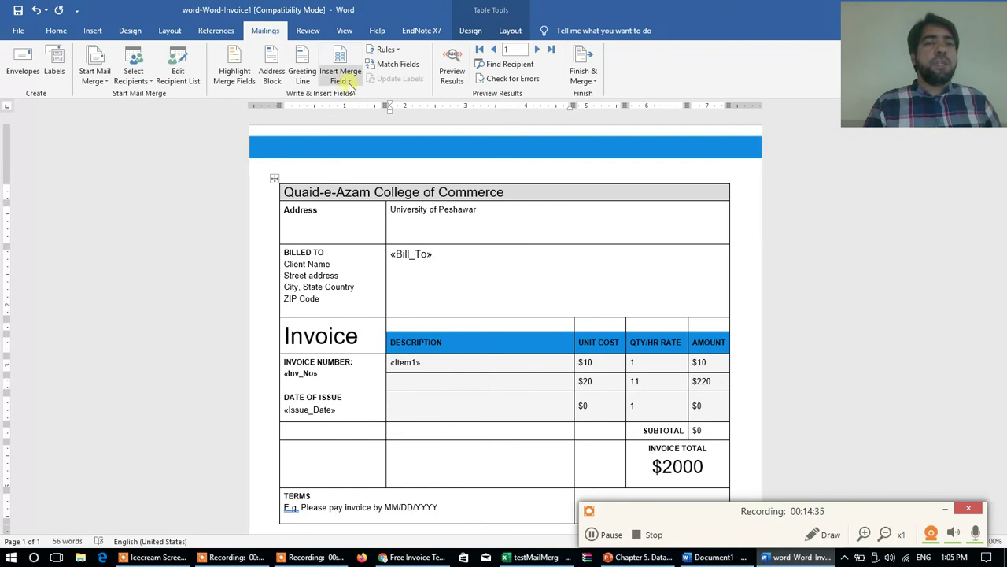
click(350, 82)
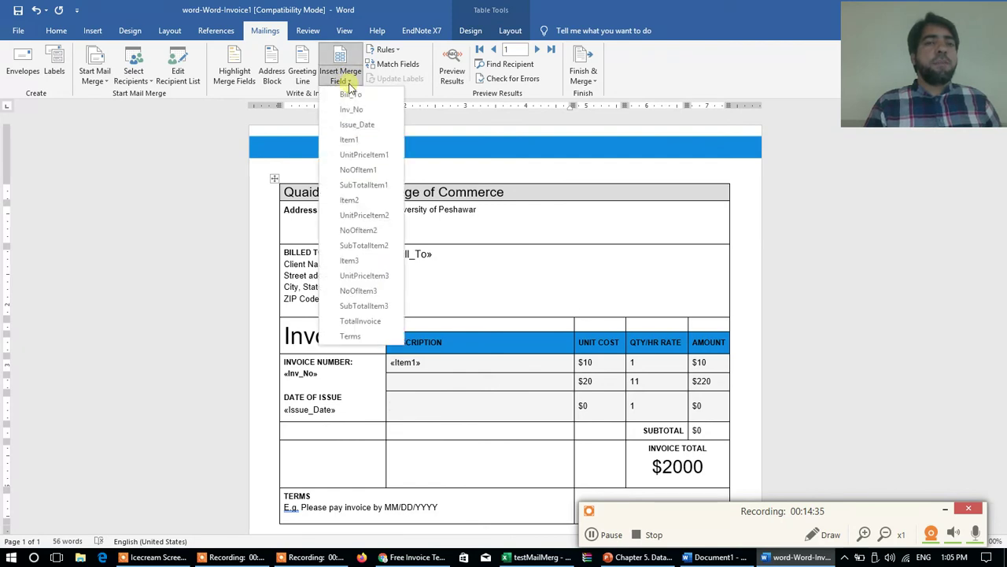
click(349, 199)
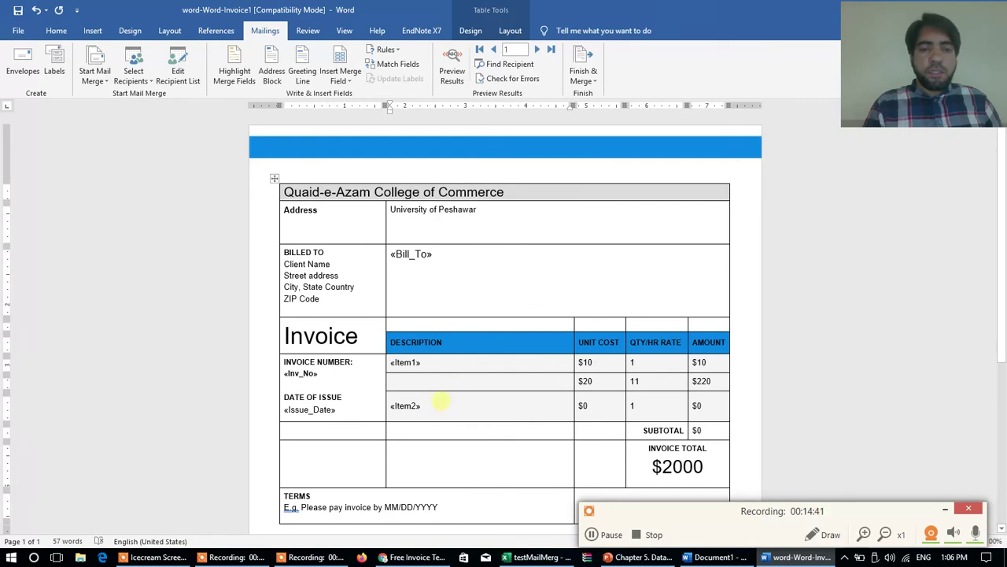
key(ctrl+z)
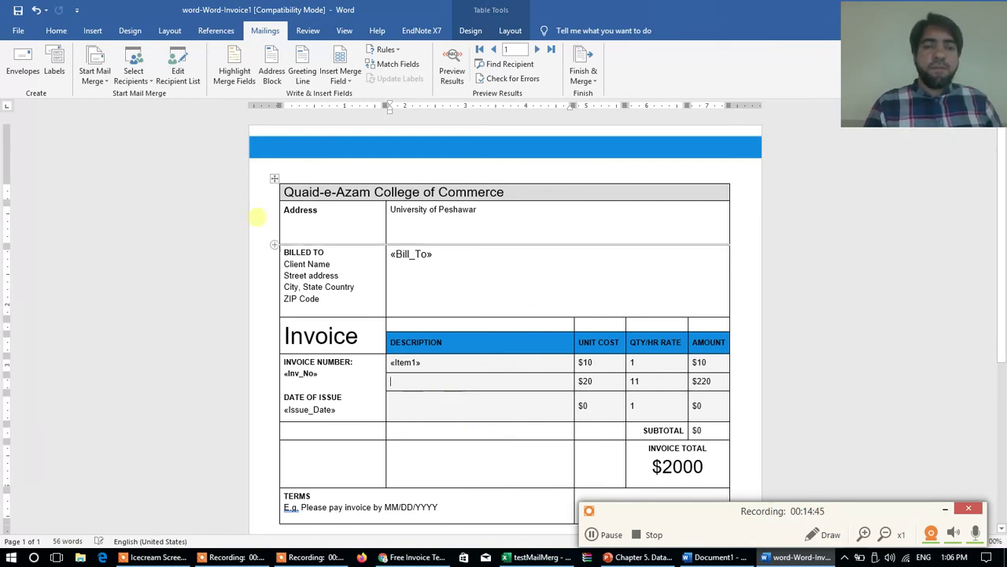
Insert the Item2 merge field in the second description row and the Item3 merge field in the third.
click(346, 82)
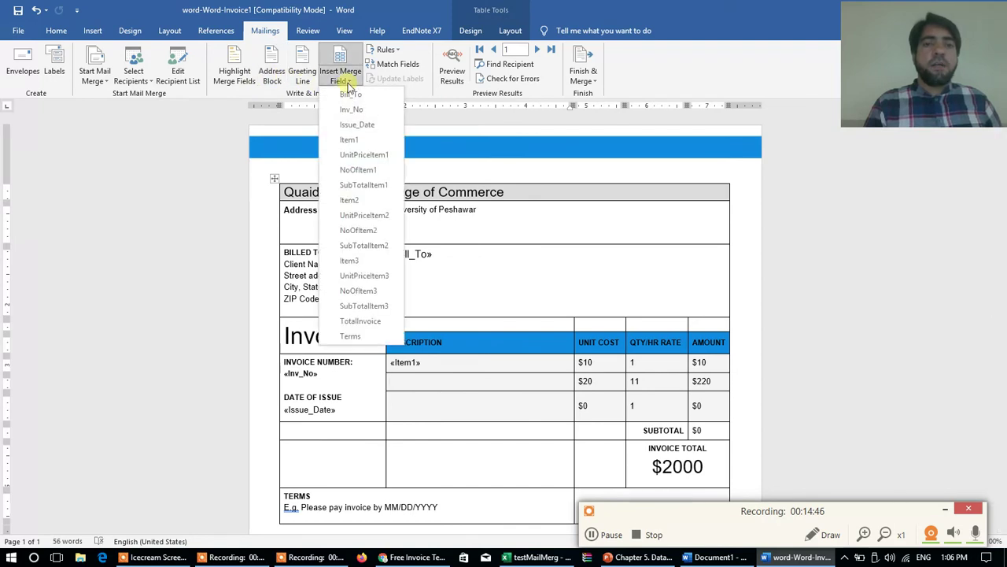
click(366, 201)
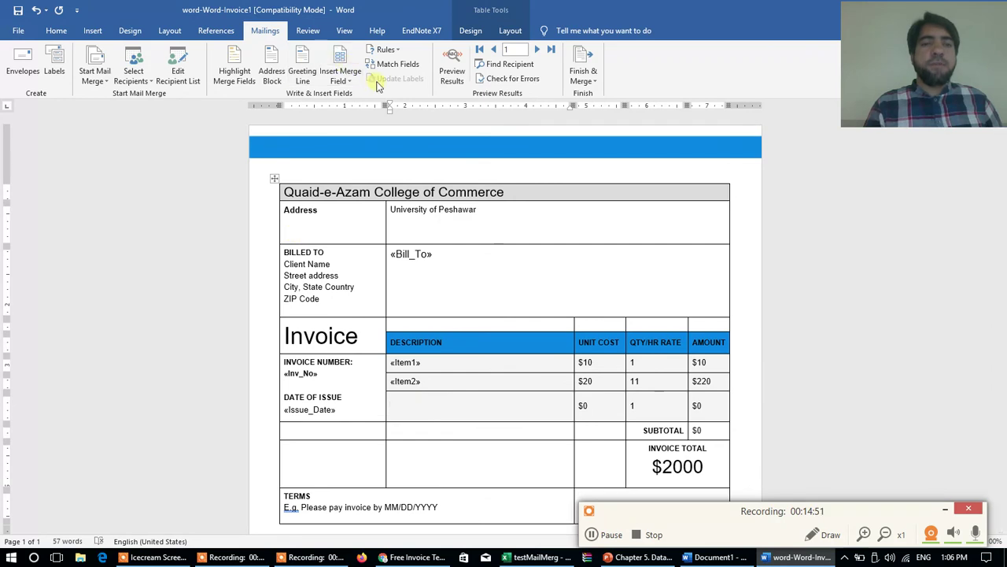
click(349, 83)
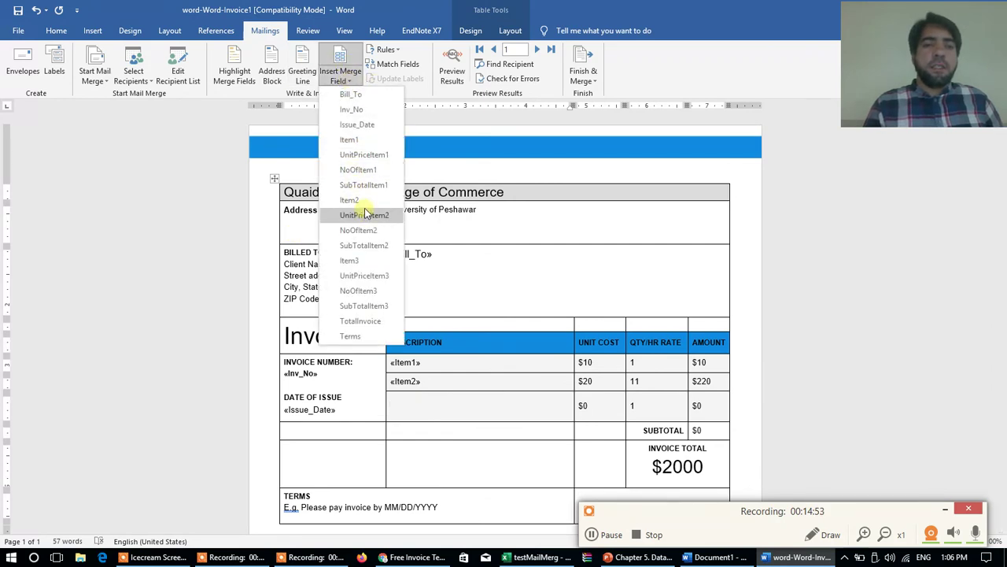
click(364, 262)
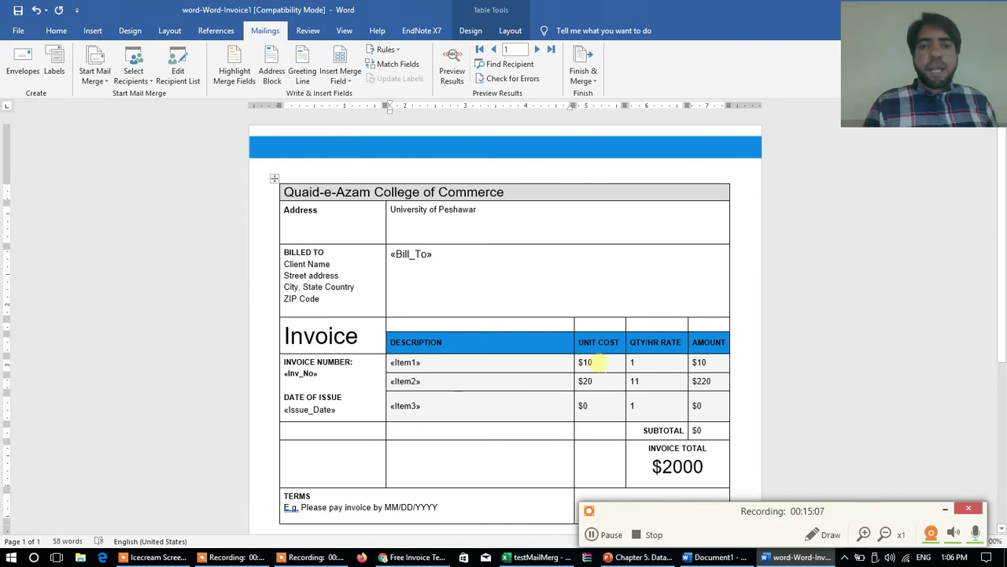
Replace the number in the first UNIT COST cell with the UnitPriceItem1 merge field, keeping the dollar sign.
click(600, 362)
key(BackSpace)
key(BackSpace)
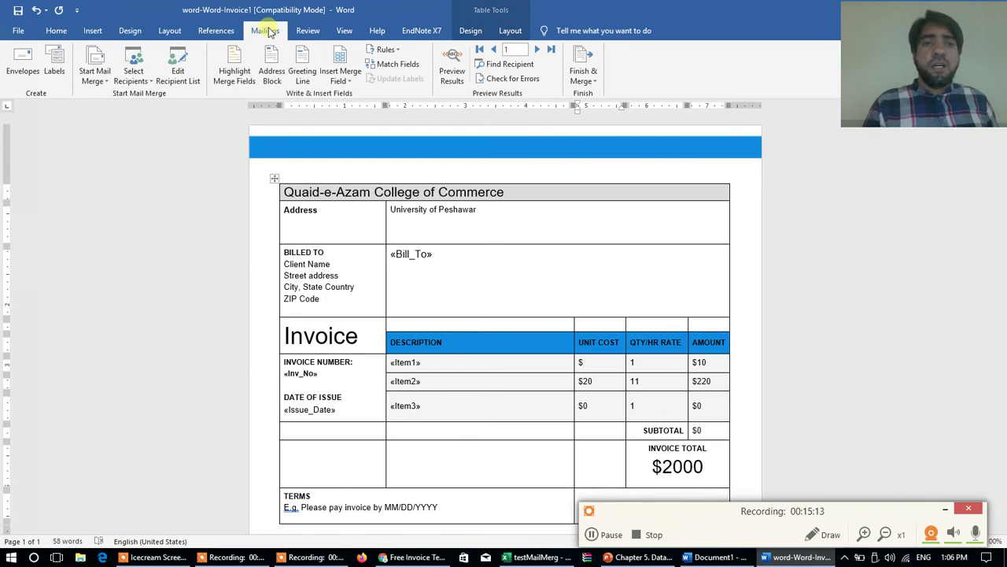
click(350, 82)
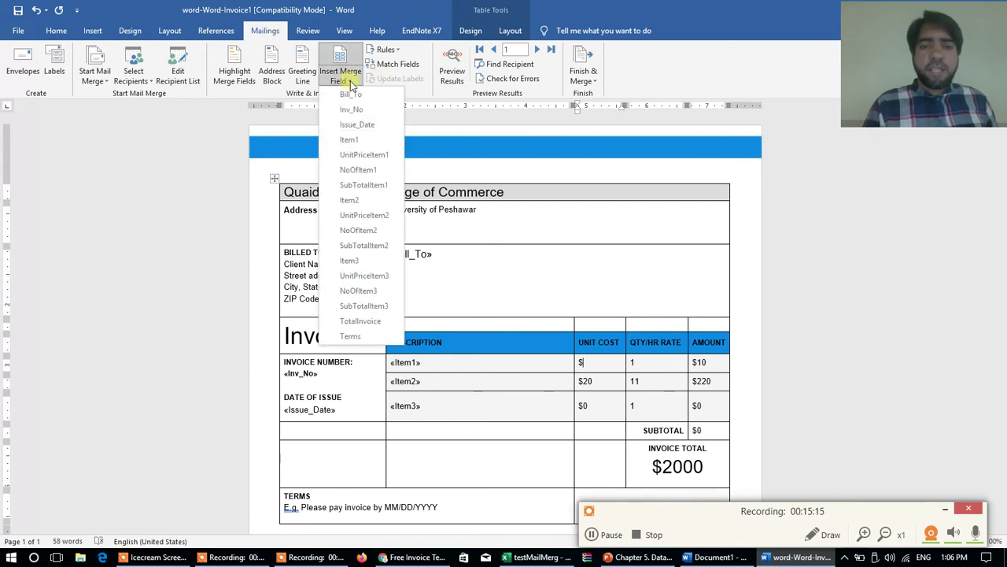
click(377, 155)
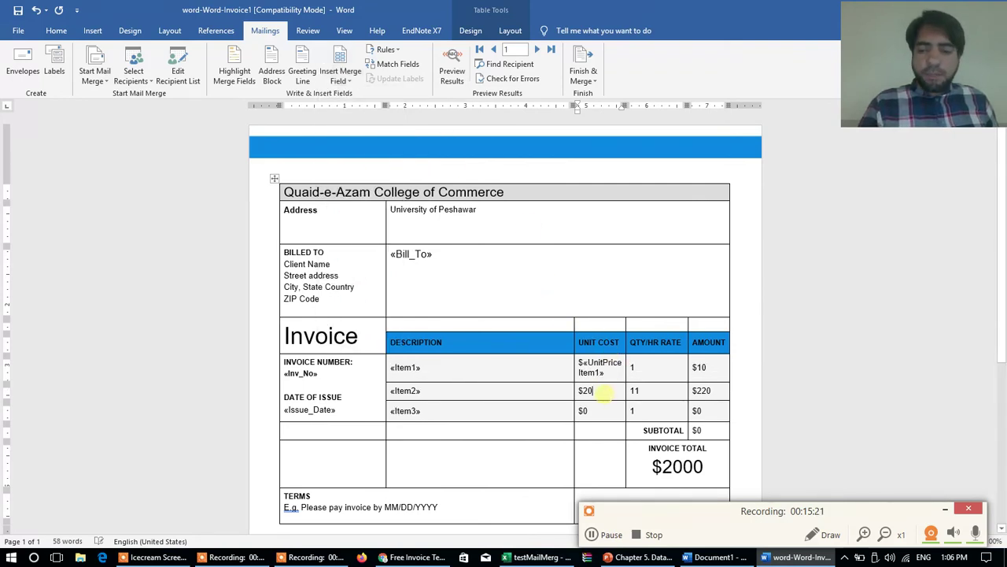
Replace the numbers in the second and third UNIT COST cells with the UnitPriceItem2 and UnitPriceItem3 merge fields, keeping the dollar signs.
key(BackSpace)
key(BackSpace)
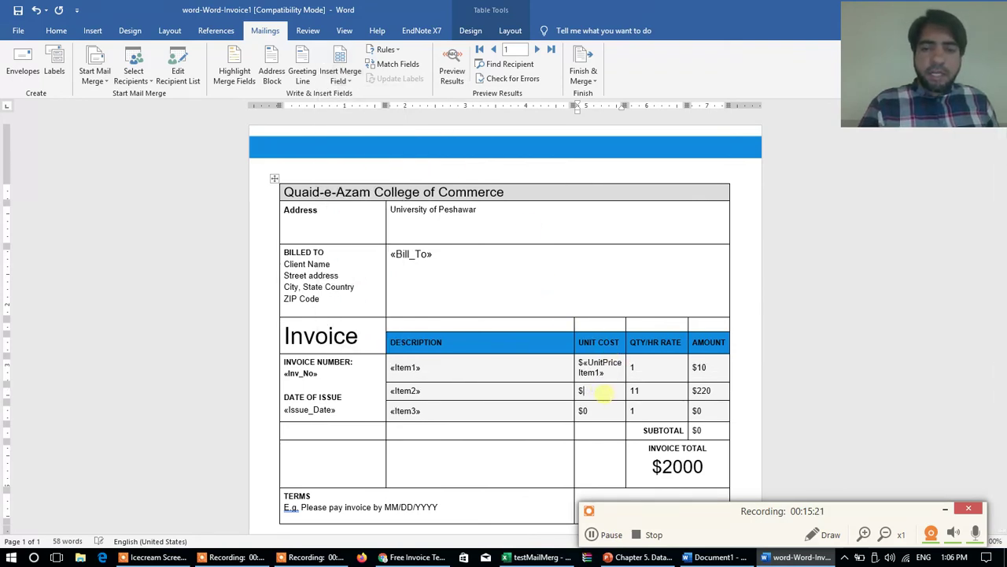
click(347, 82)
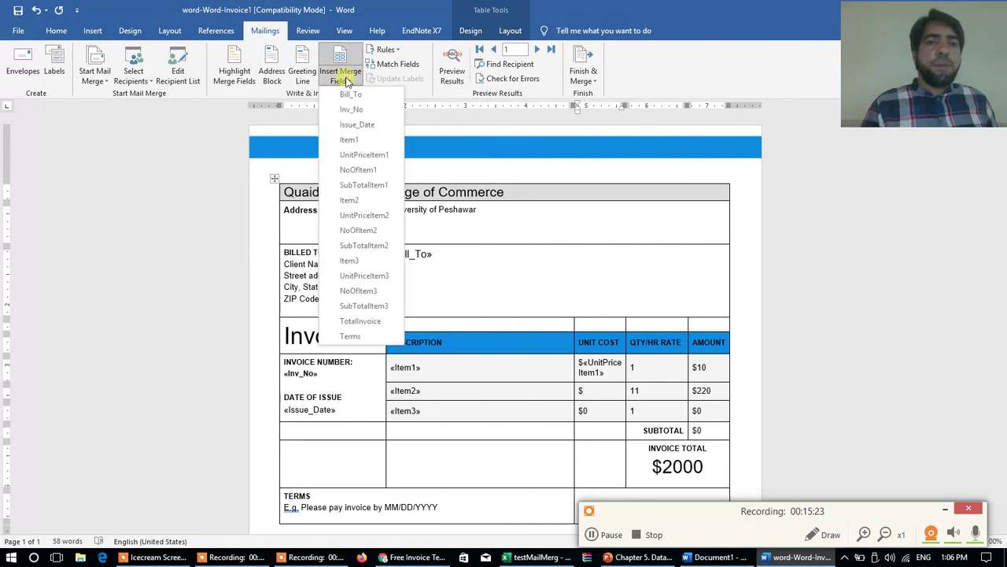
click(372, 219)
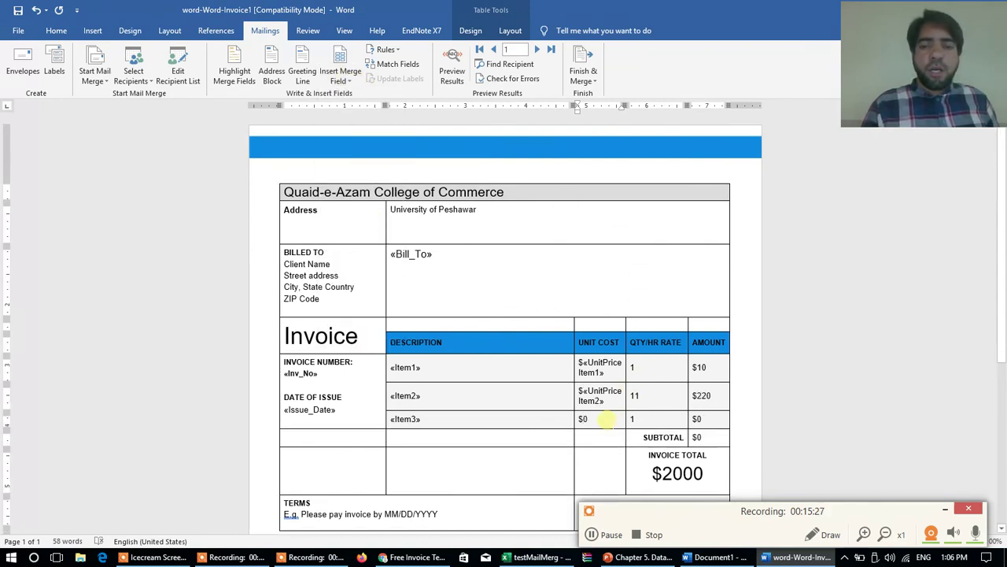
key(BackSpace)
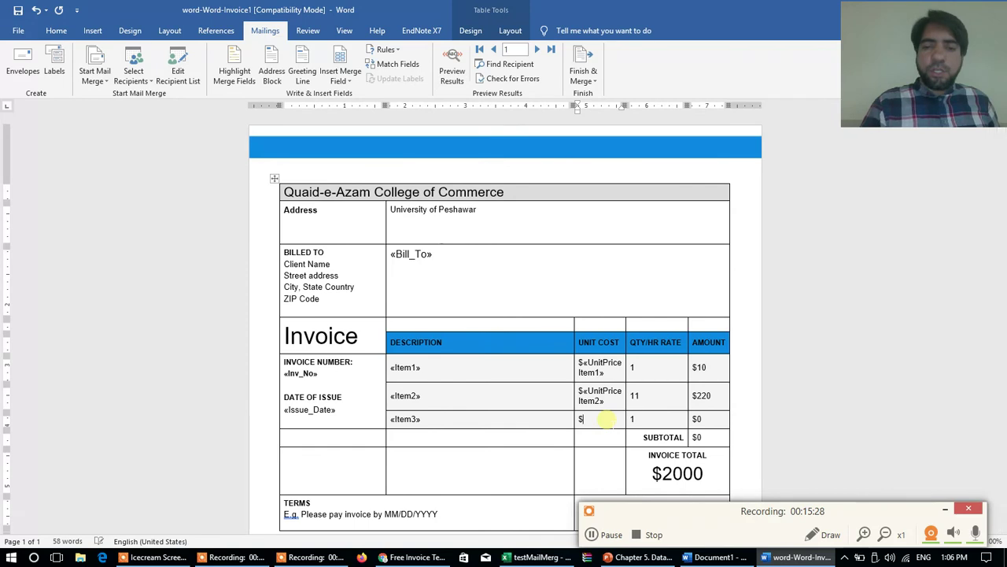
click(347, 82)
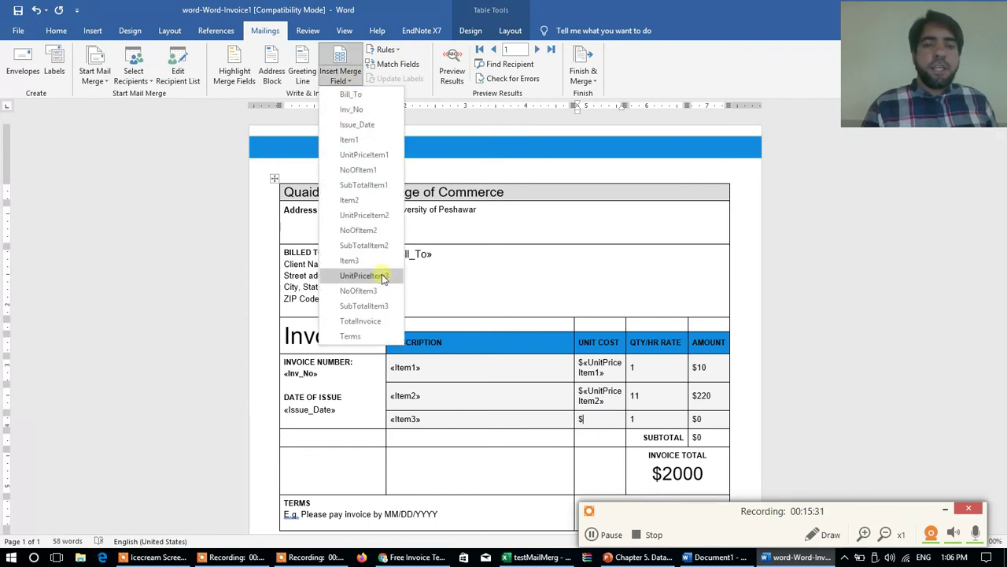
click(370, 275)
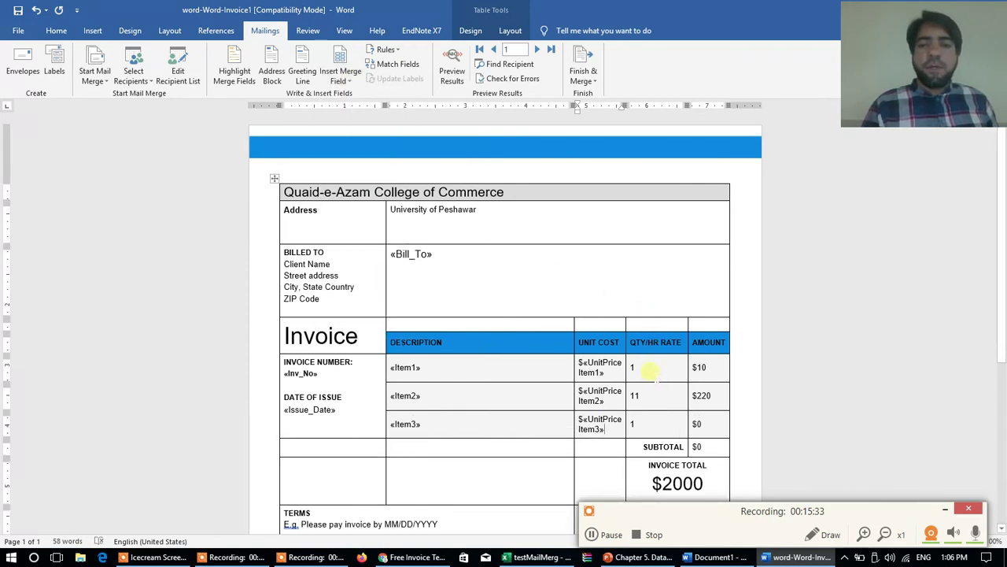
Delete the placeholder quantities from the three item rows of the QTY/HR RATE column.
click(646, 369)
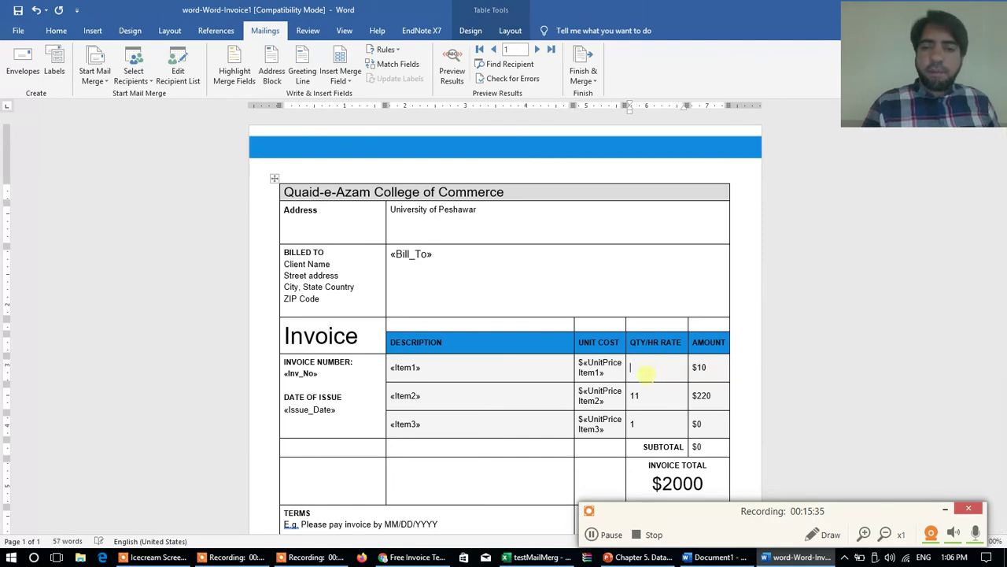
double_click(649, 399)
key(Delete)
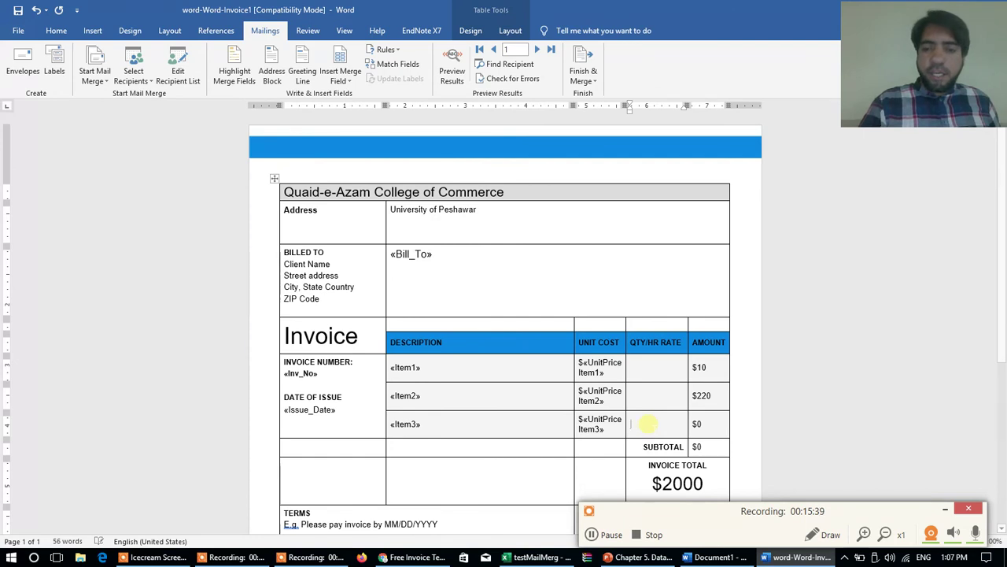
Insert the NoOfItem1, NoOfItem2 and NoOfItem3 merge fields in the three QTY/HR RATE cells, one per item row.
click(645, 367)
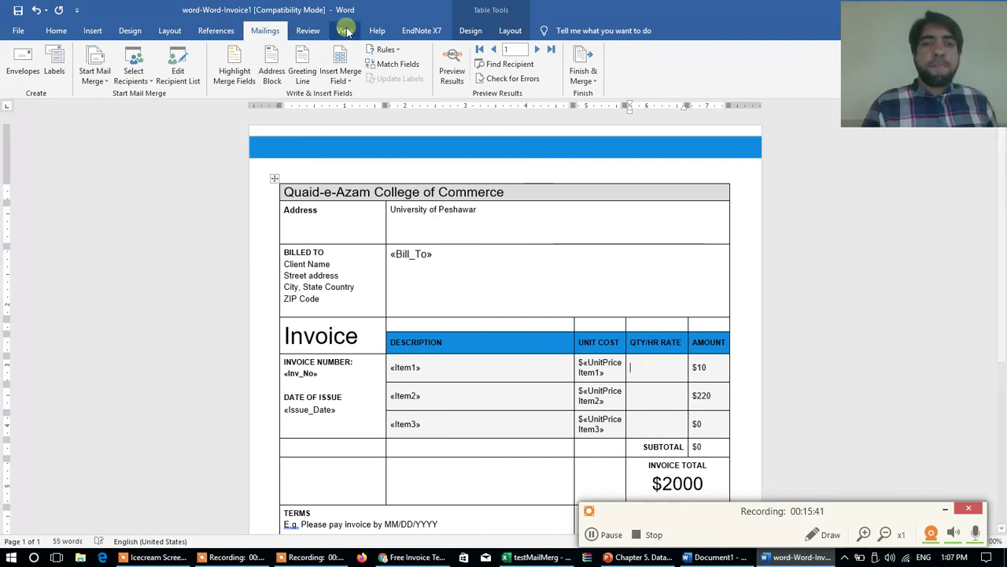
click(345, 81)
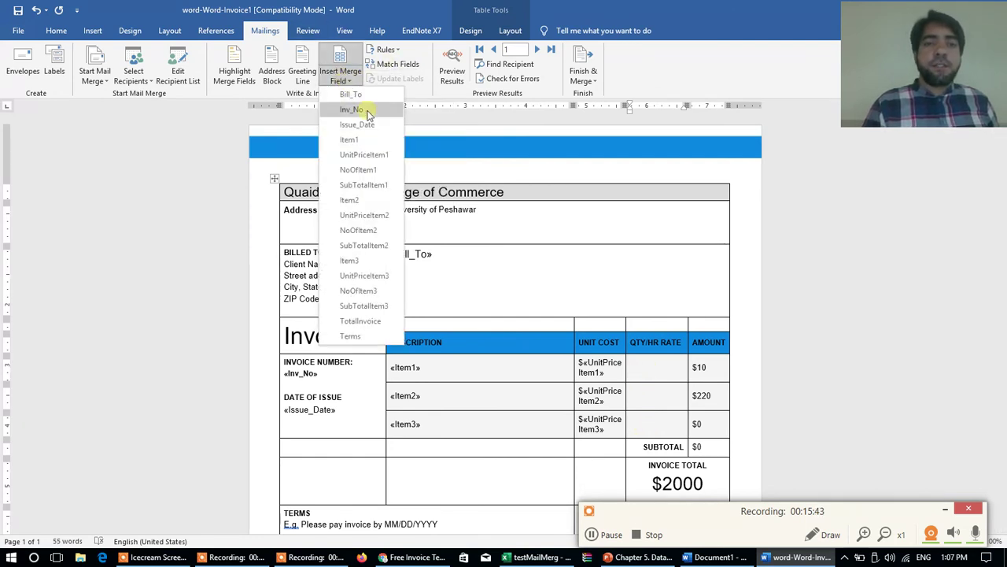
click(368, 175)
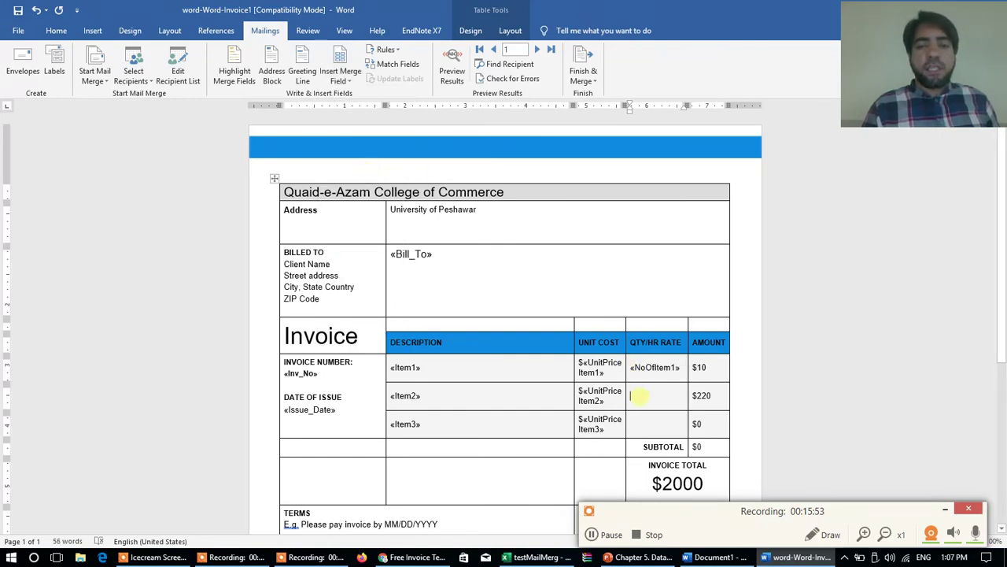
click(349, 84)
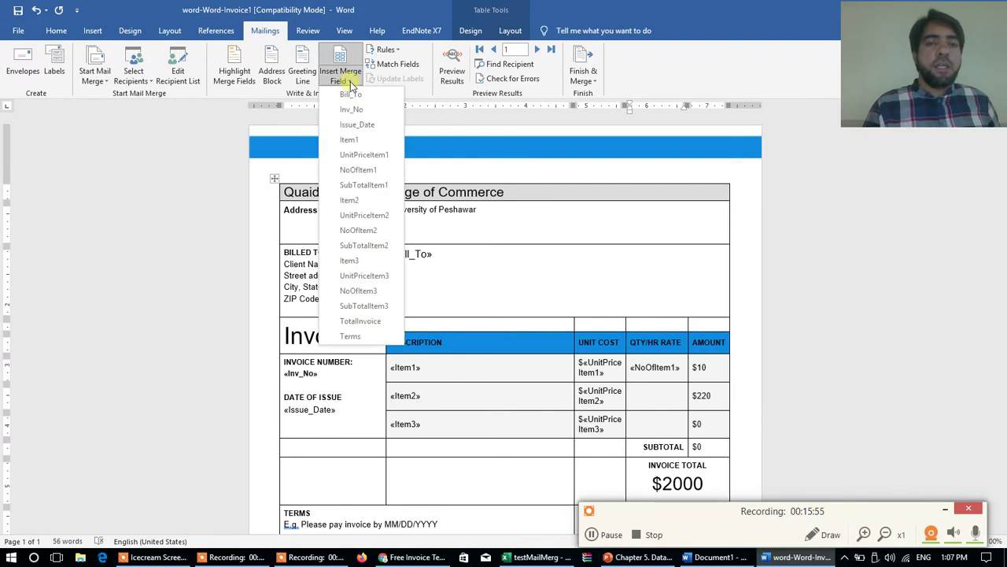
click(370, 230)
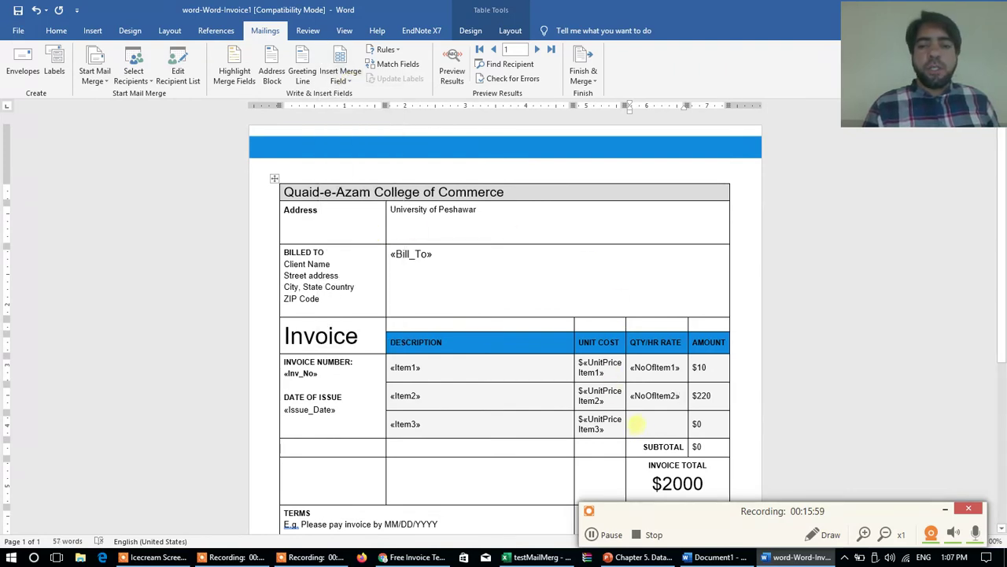
click(354, 85)
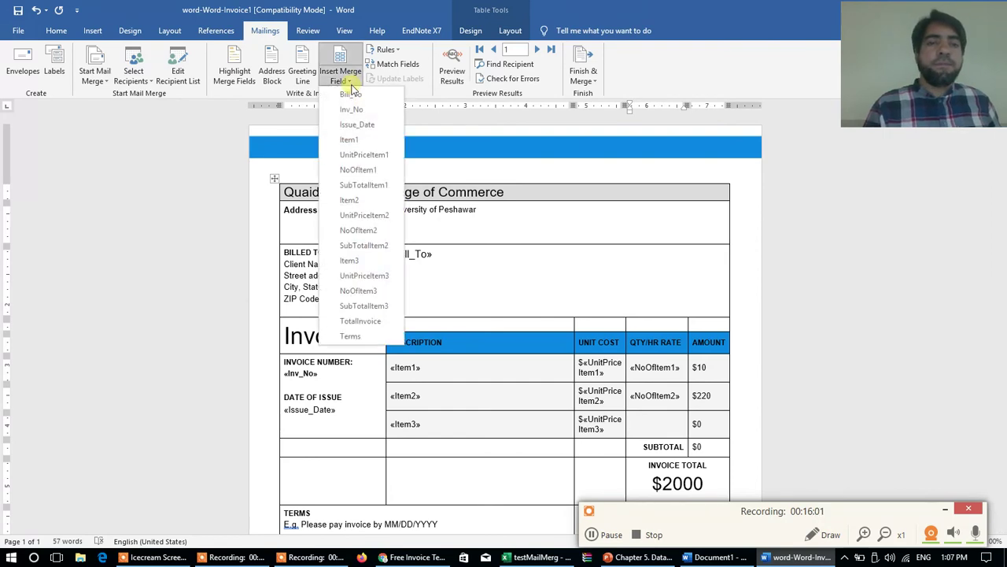
click(370, 290)
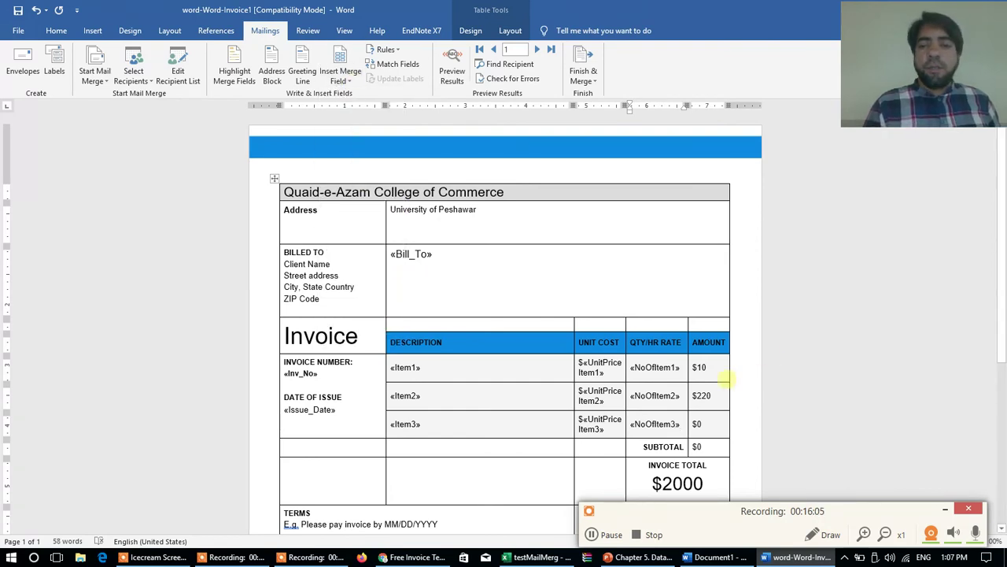
Delete the numbers behind the dollar signs in the three AMOUNT item cells and insert the SubTotalItem1 merge field in the first.
click(706, 366)
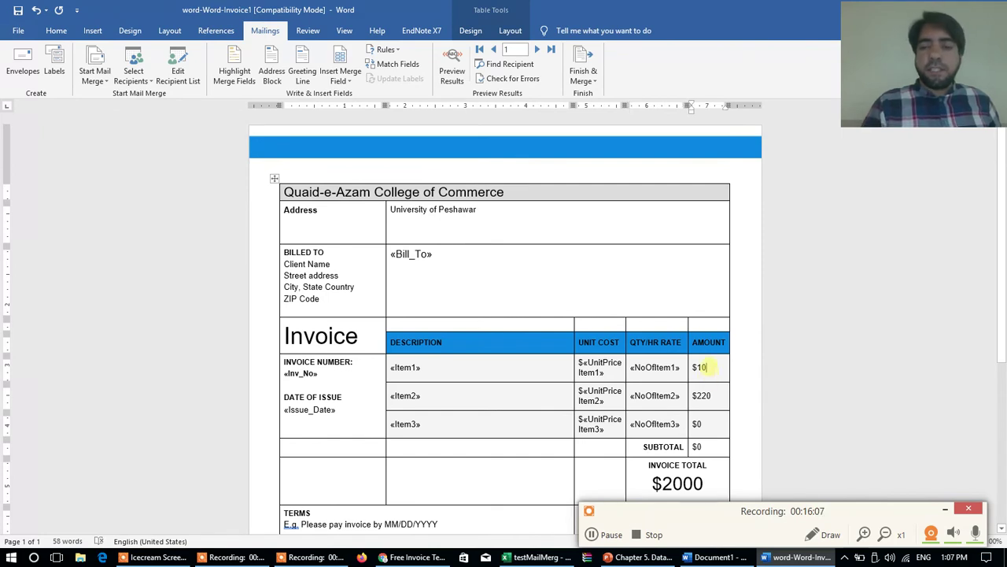
key(BackSpace)
key(BackSpace)
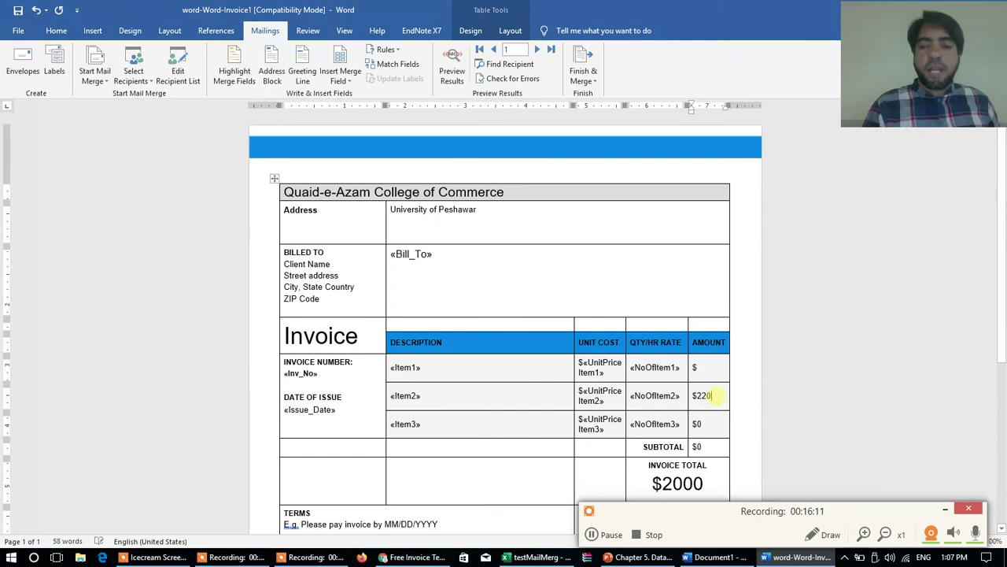
key(BackSpace)
key(BackSpace)
key(BackSpace)
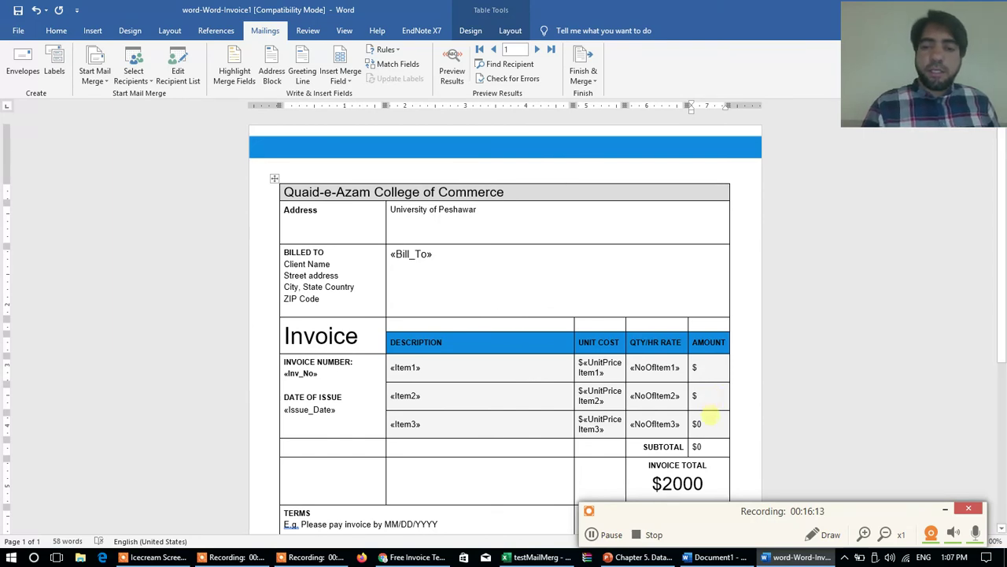
click(714, 423)
key(BackSpace)
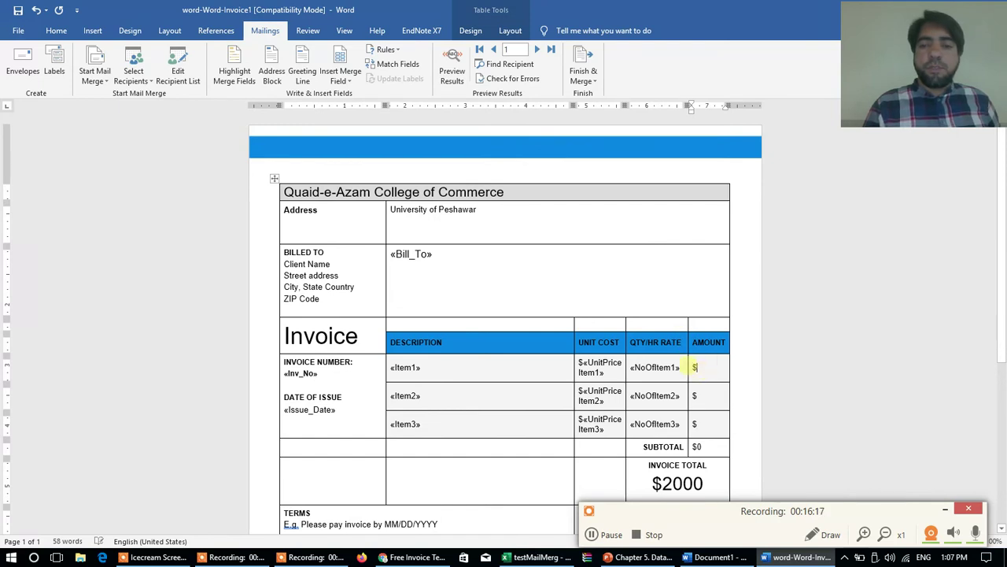
click(346, 81)
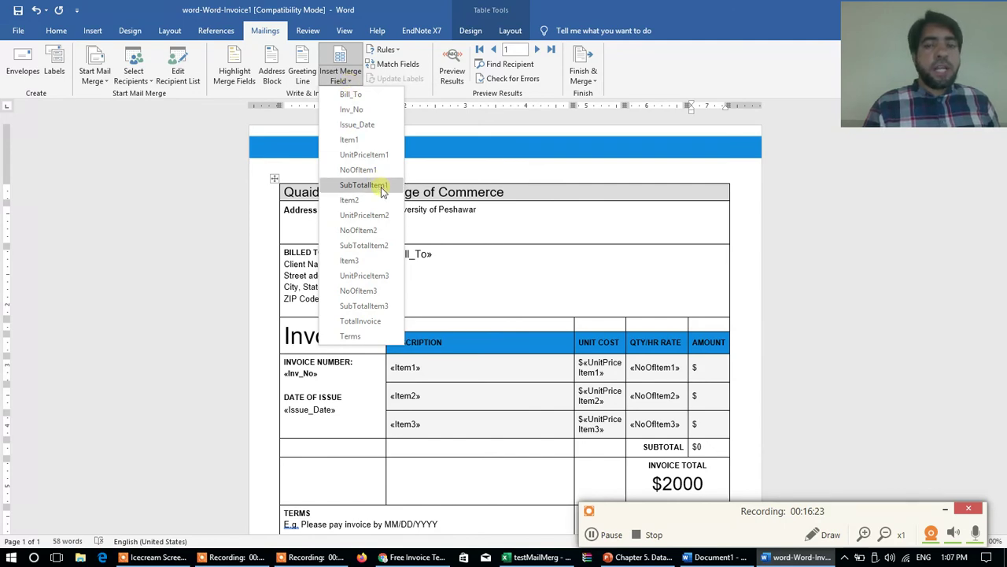
click(364, 185)
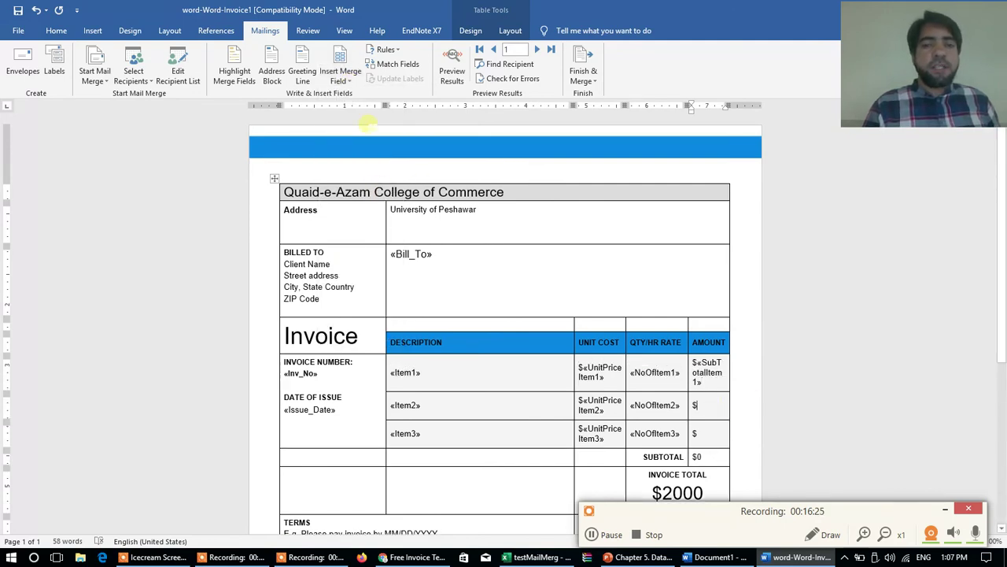
Insert the SubTotalItem2 and SubTotalItem3 merge fields behind the dollar signs in the second and third AMOUNT cells.
click(346, 82)
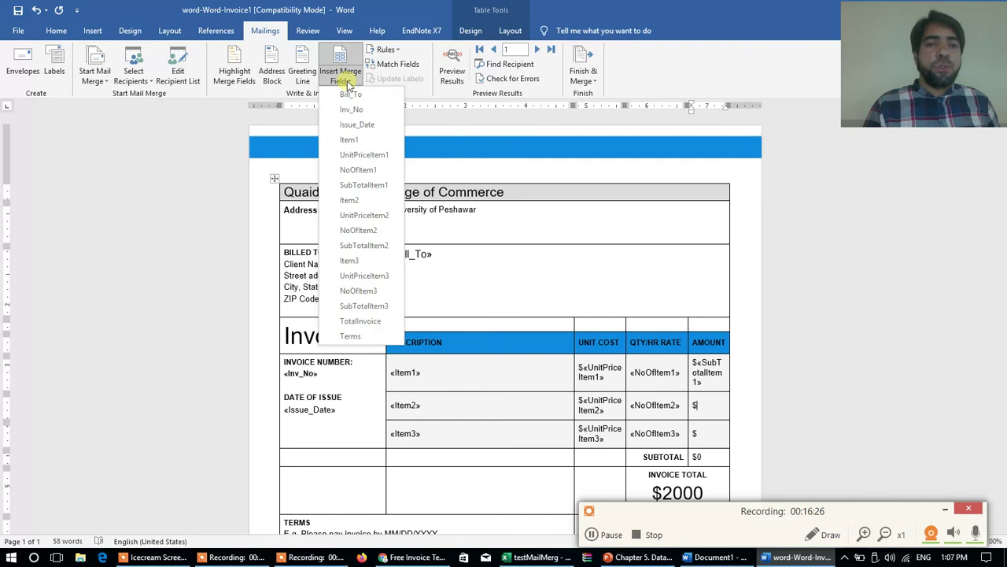
click(366, 246)
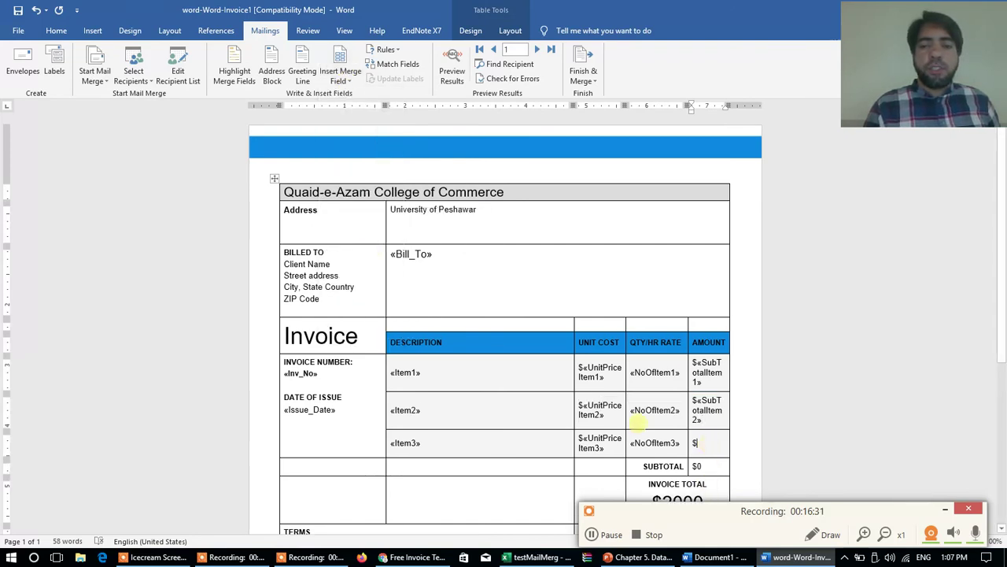
click(351, 82)
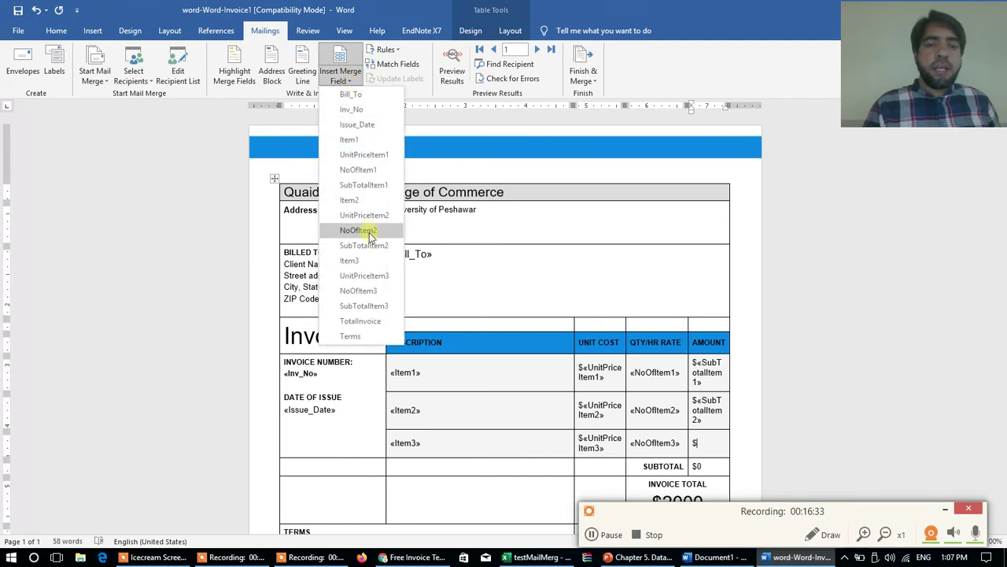
click(376, 308)
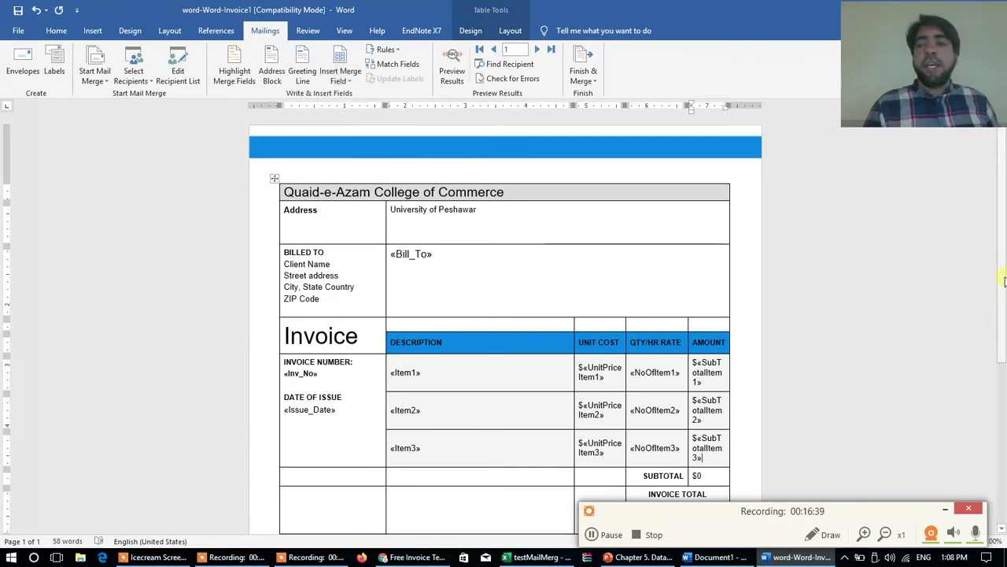
Replace the number under INVOICE TOTAL with the TotalInvoice merge field, keeping the dollar sign.
scroll(1004, 338, down, 3)
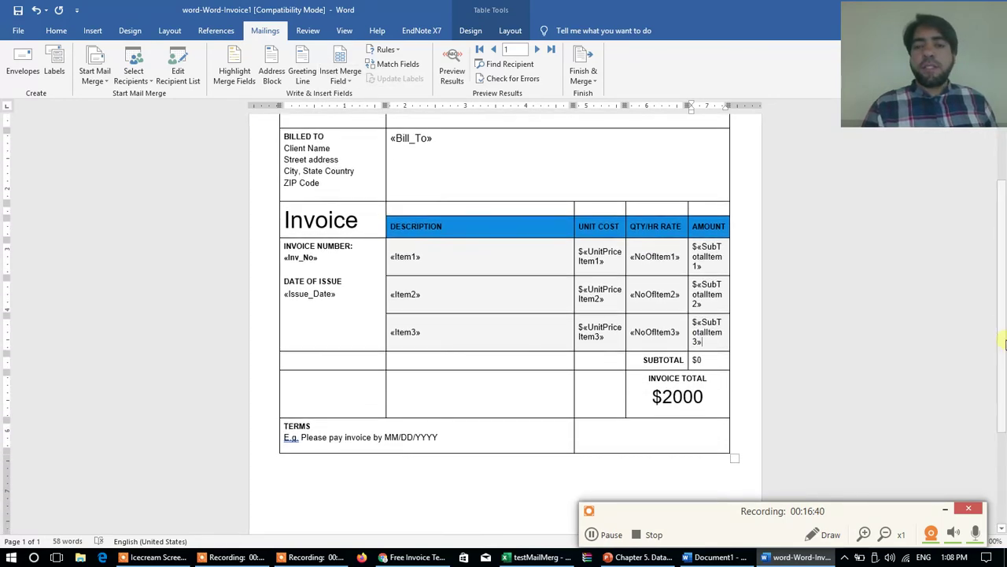
double_click(675, 399)
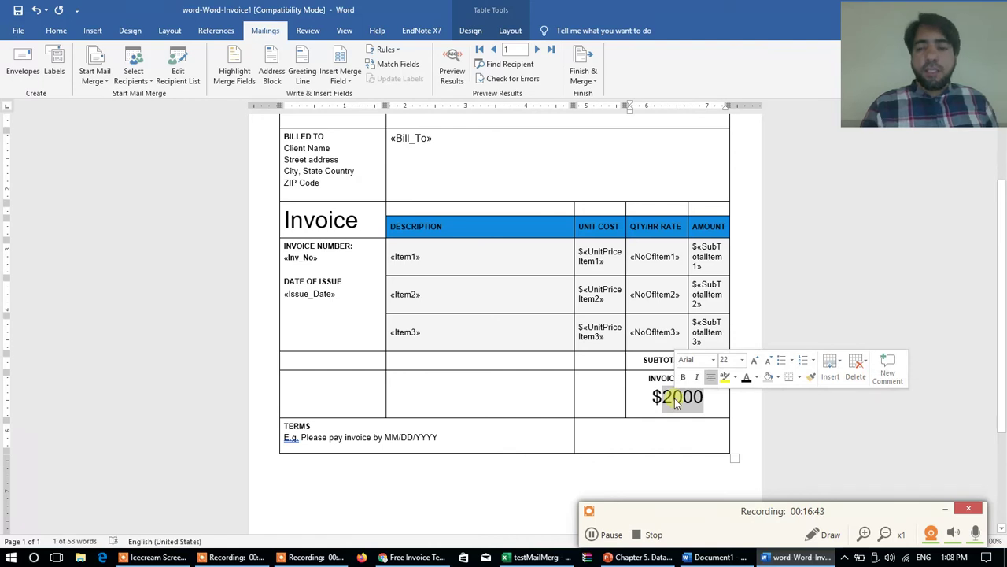
key(BackSpace)
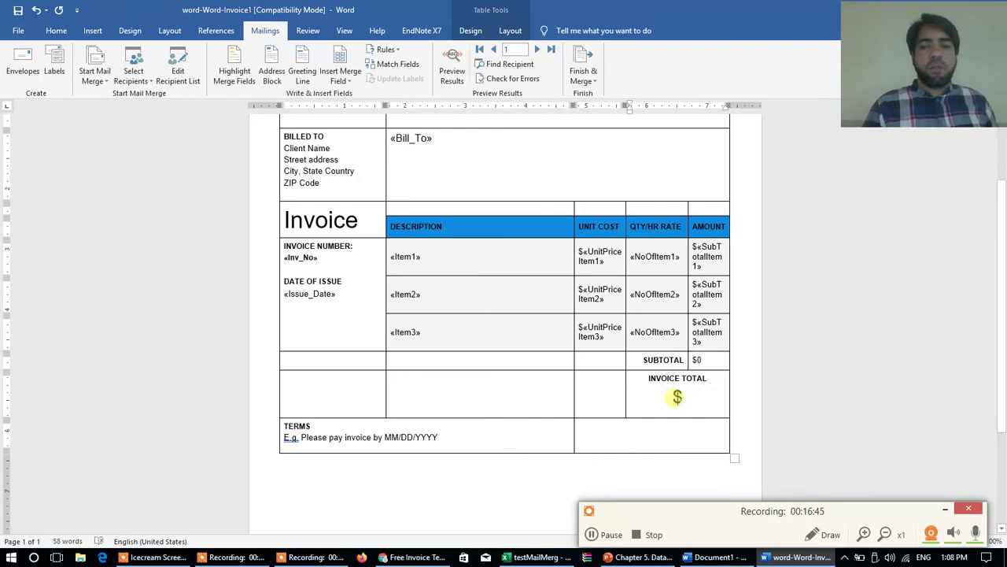
click(351, 82)
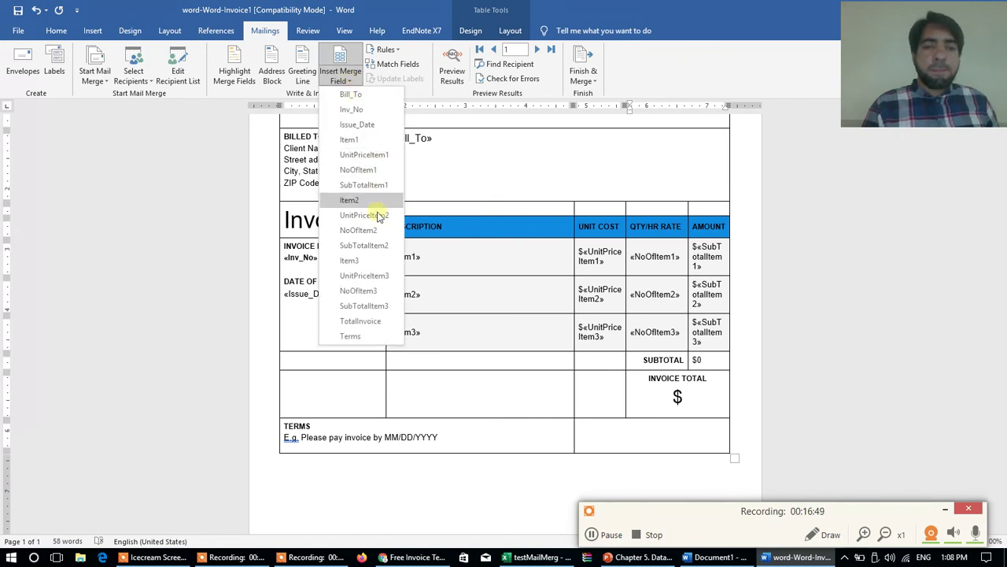
click(361, 321)
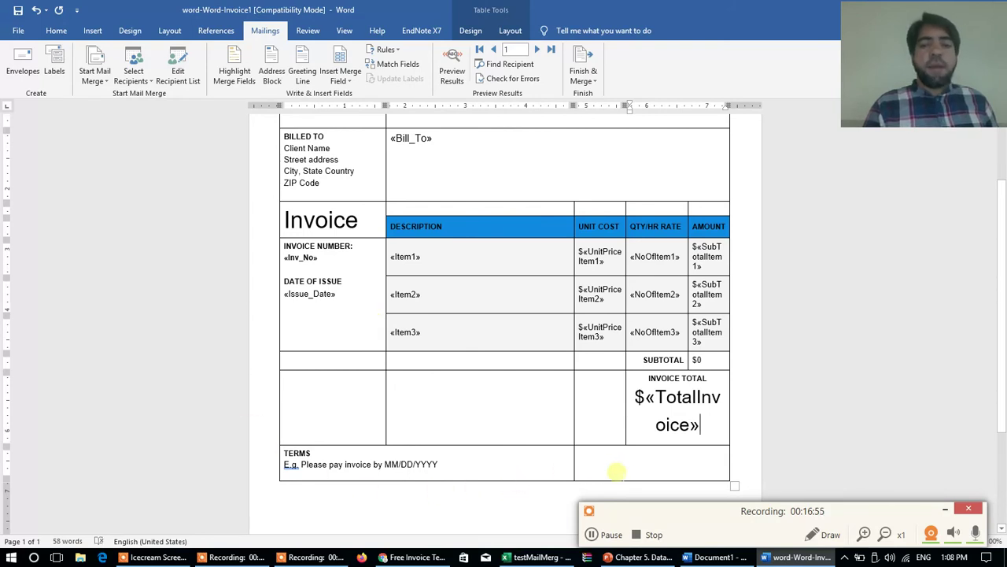
Insert the Terms merge field in the empty cell beside the TERMS text.
click(621, 471)
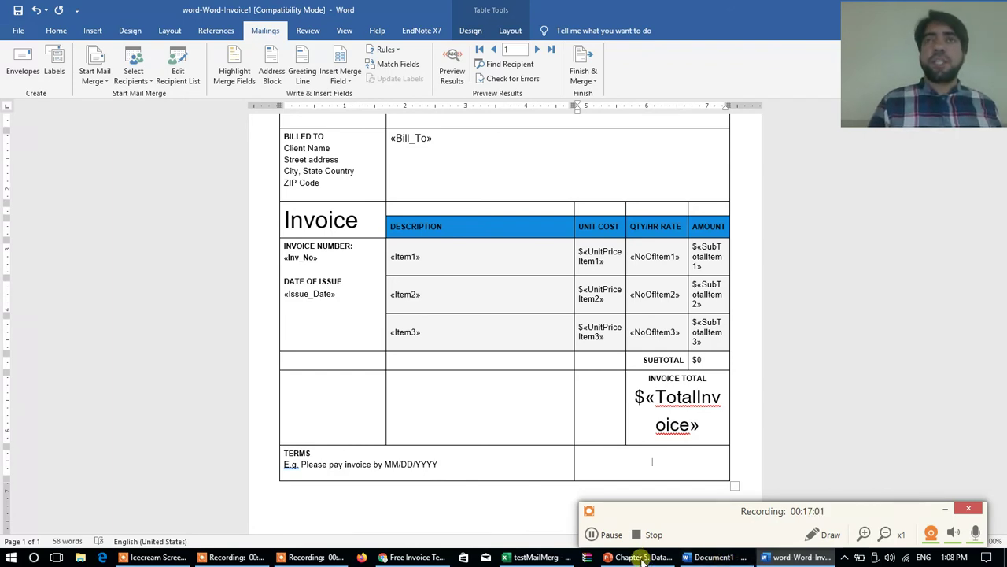
click(351, 83)
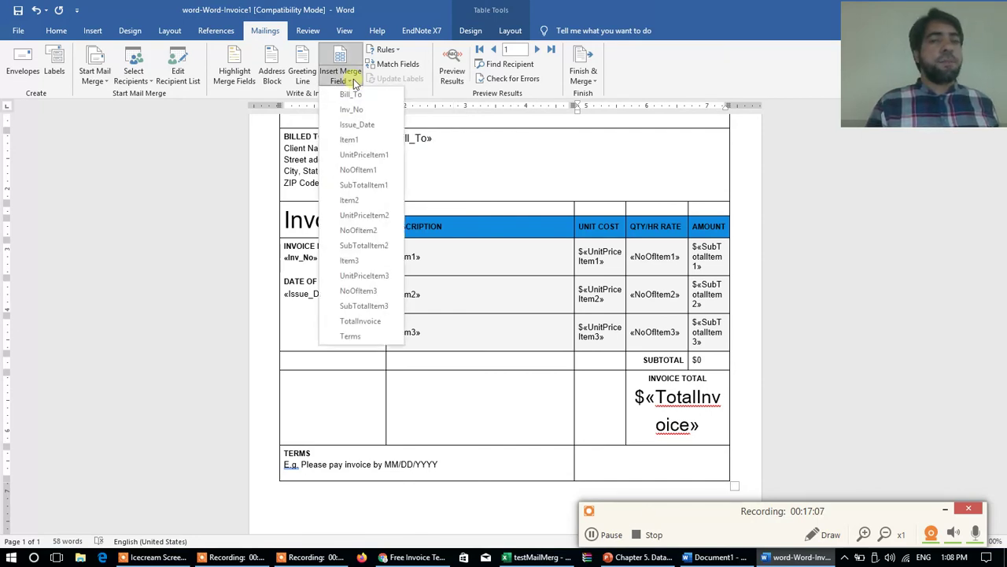
click(350, 336)
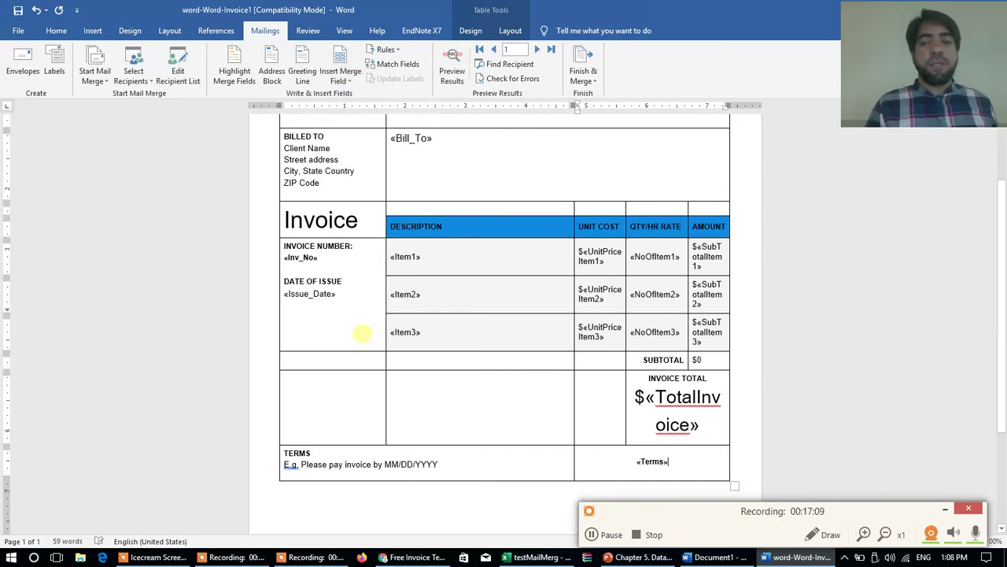
Tighten the invoice table by moving the lower borders of the BILLED TO, Address and first item rows upward.
key(ctrl+Home)
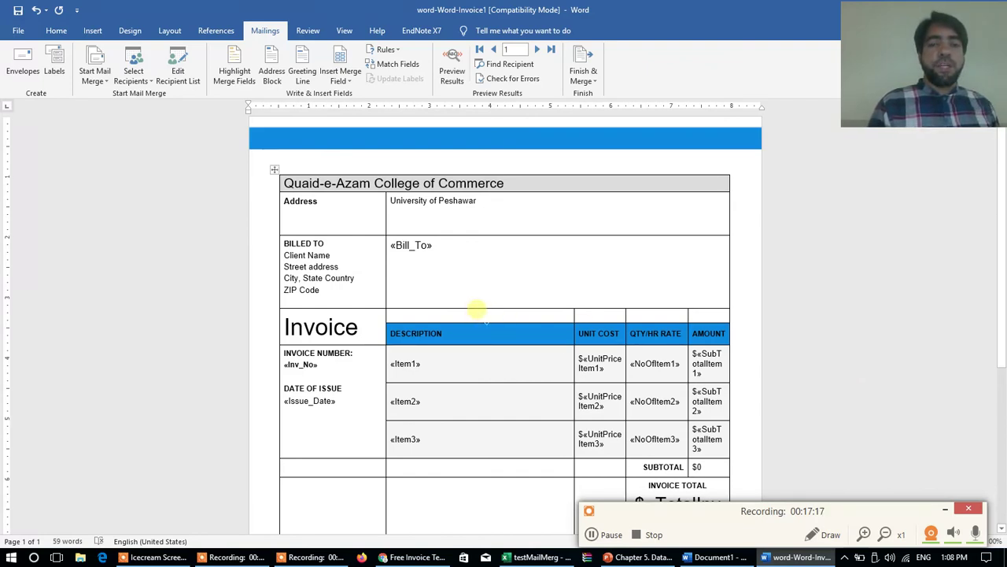
drag(476, 309, 478, 302)
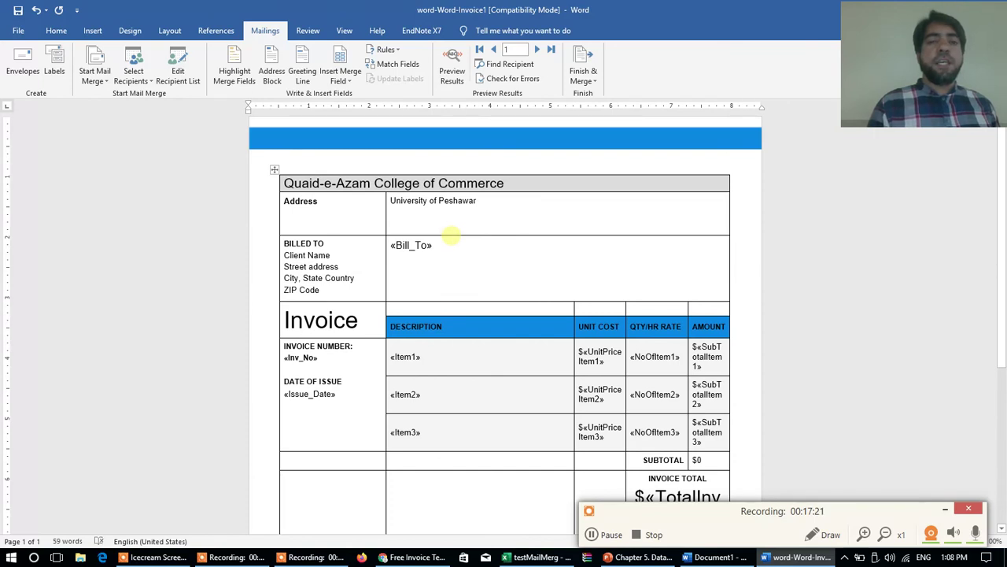
drag(450, 234, 450, 197)
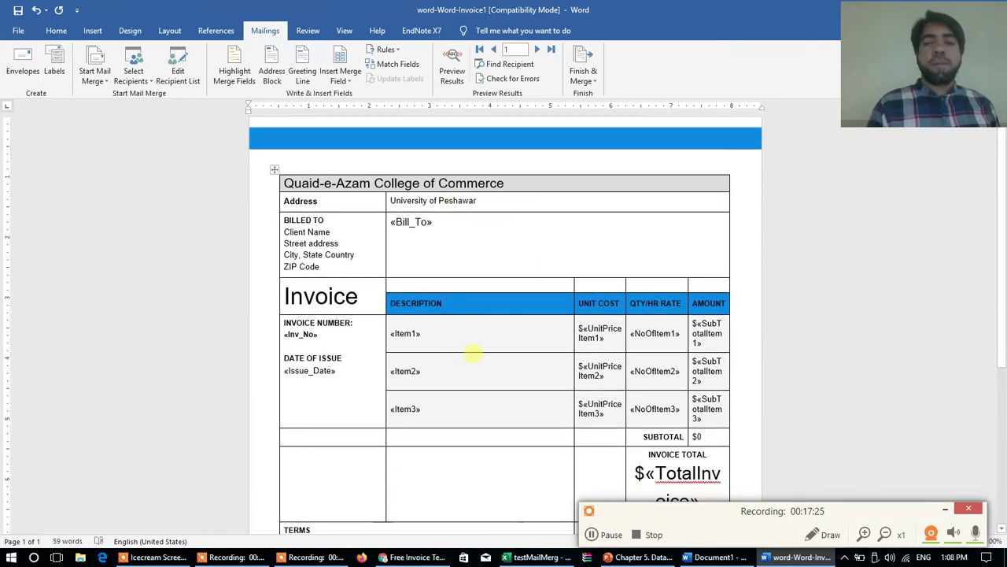
drag(473, 353, 477, 351)
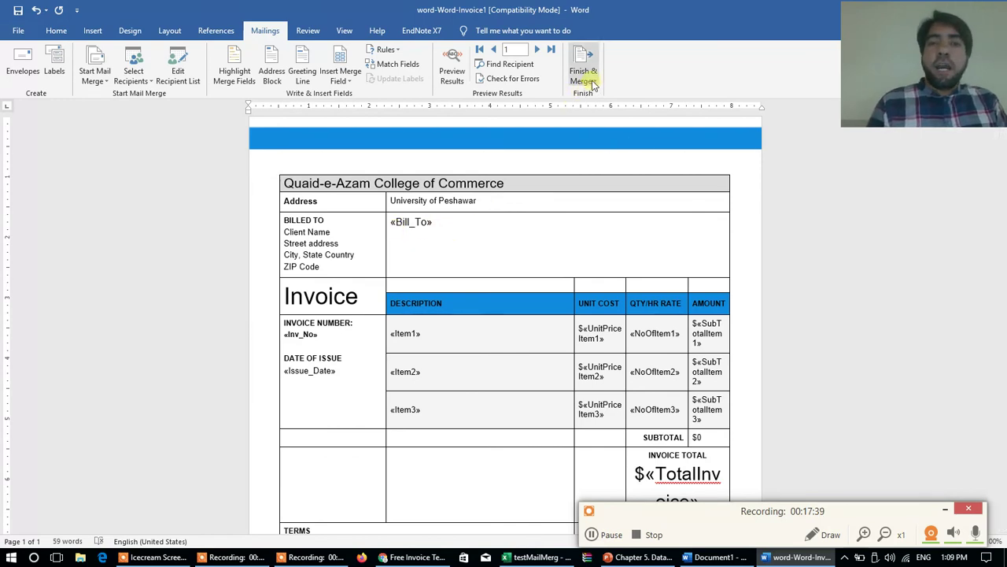
Preview the merge results and go through the invoices one by one up to record 6.
click(460, 71)
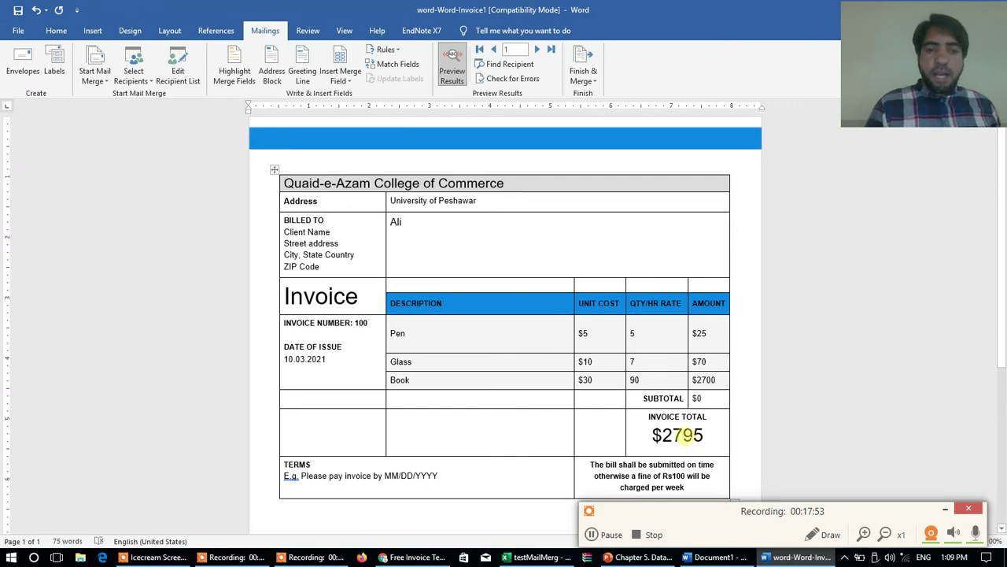
click(538, 50)
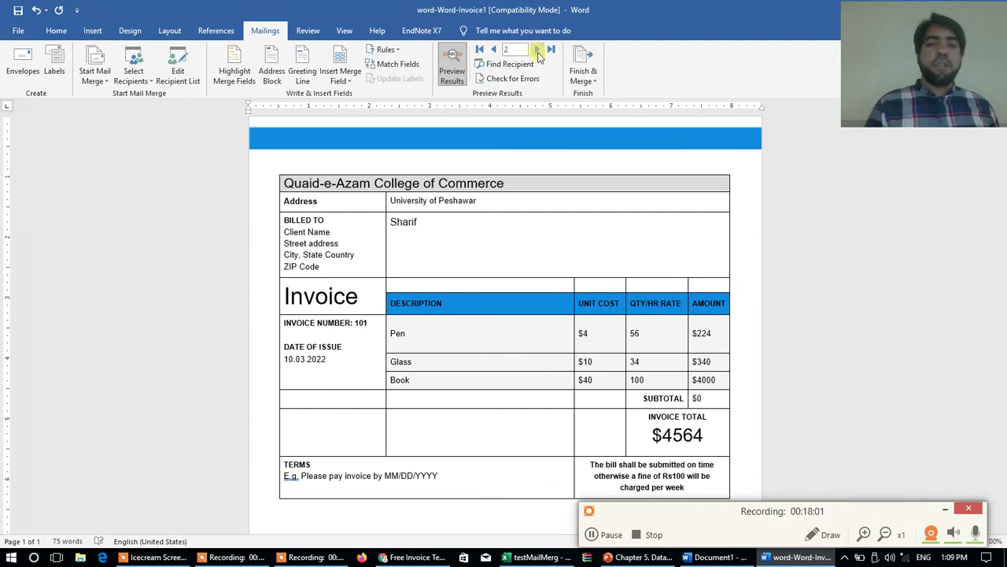
click(538, 50)
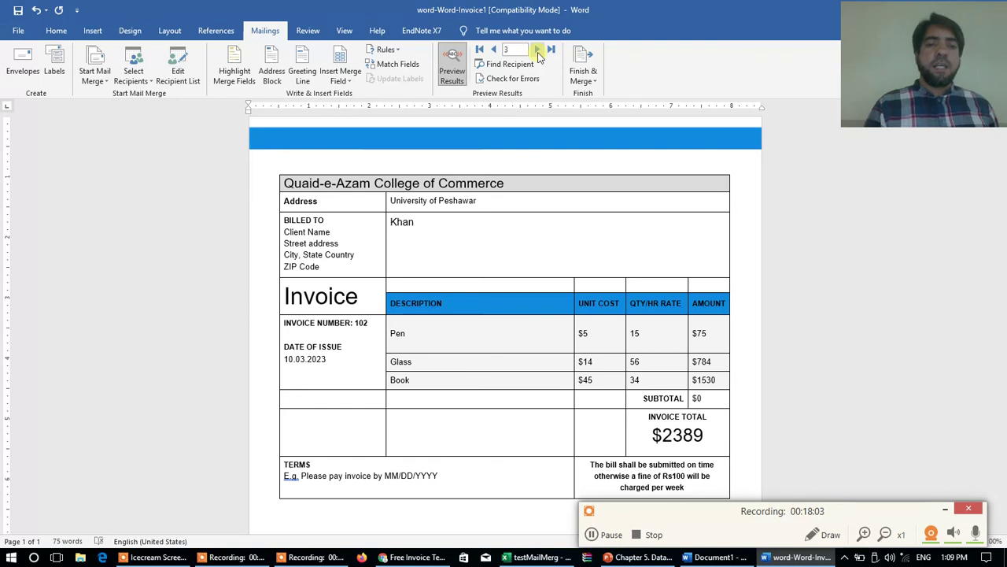
click(538, 51)
click(537, 50)
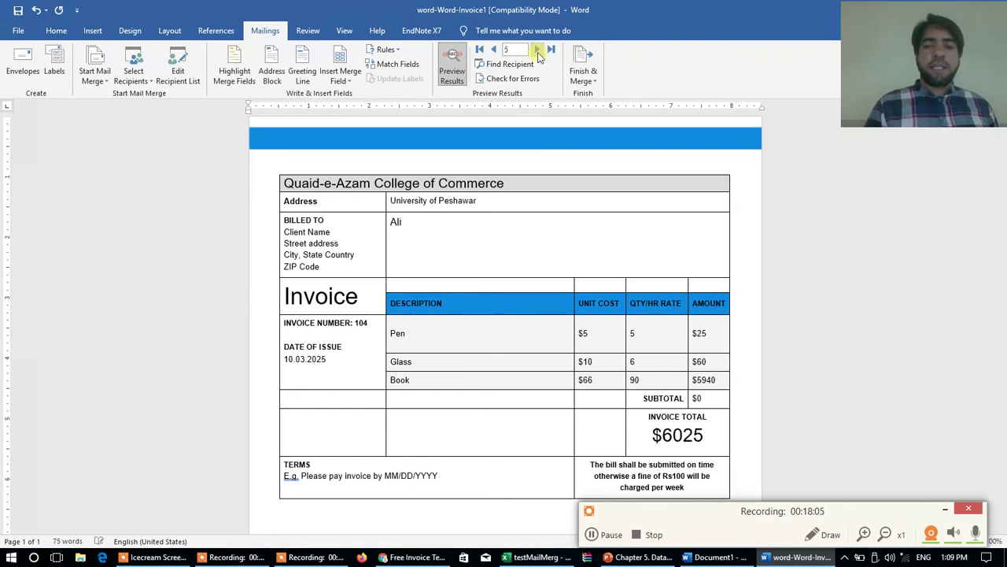
click(537, 50)
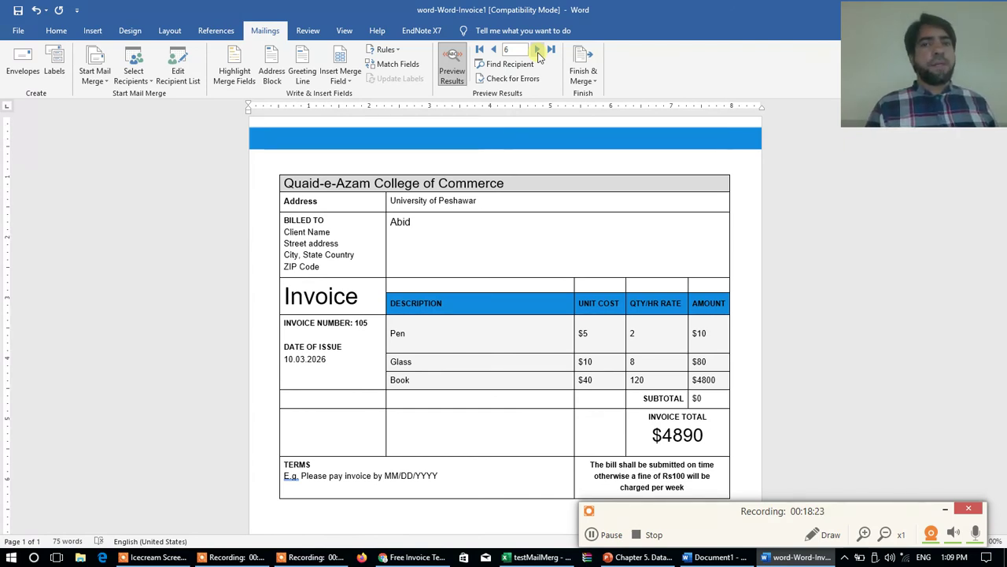
Merge all records to the printer, choosing Microsoft Print to PDF as the printer.
click(596, 85)
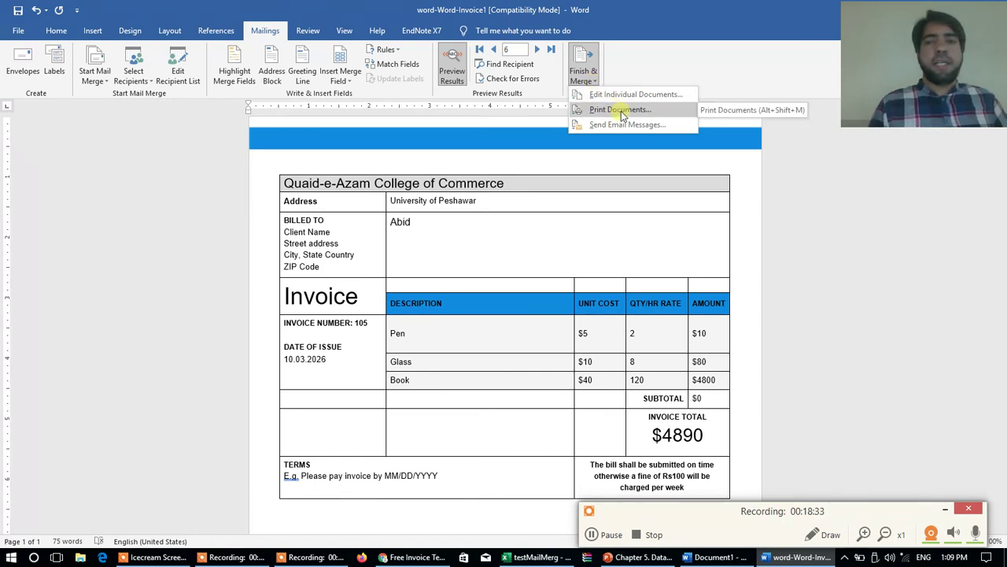
click(621, 111)
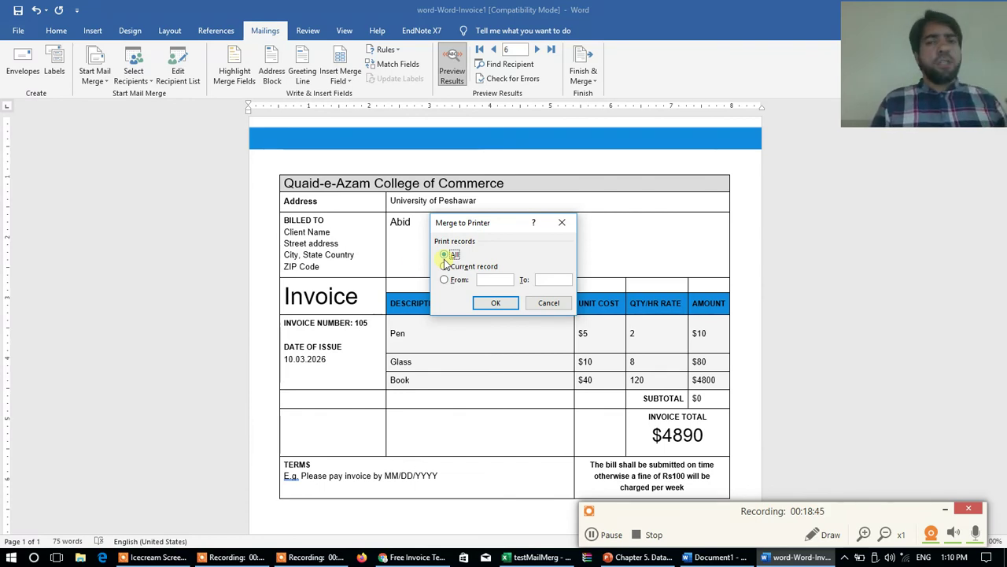
click(445, 255)
click(489, 303)
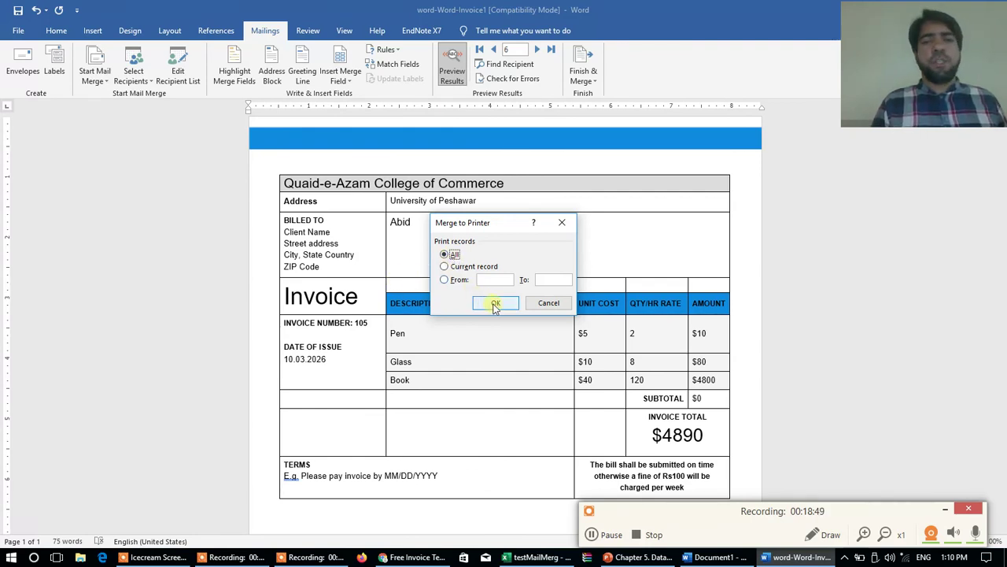
click(495, 304)
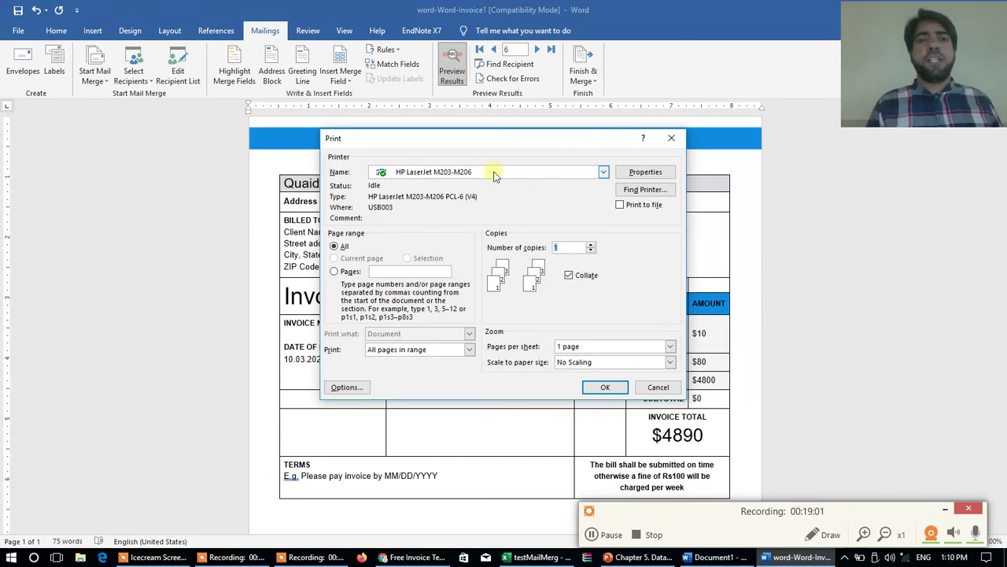
click(603, 173)
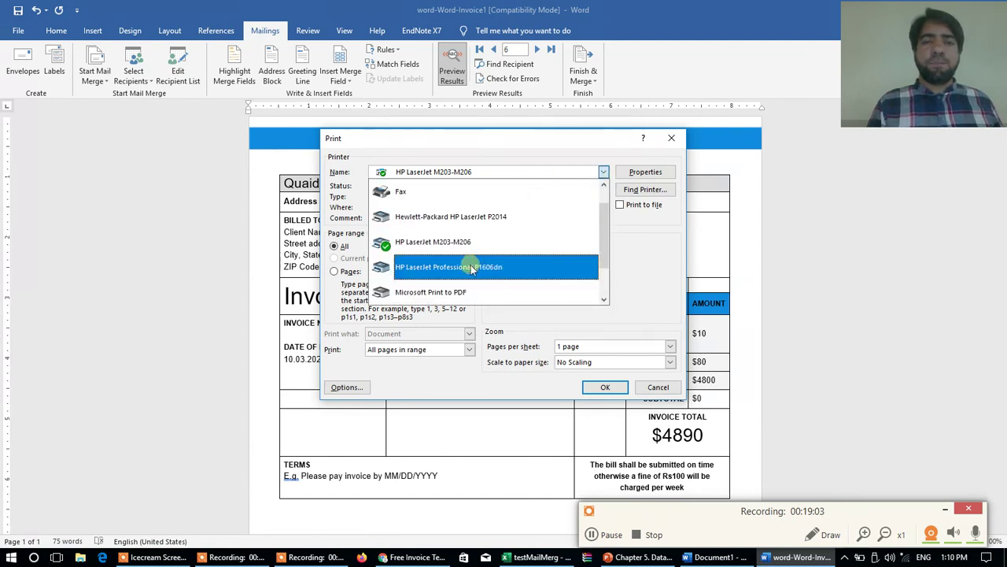
click(455, 293)
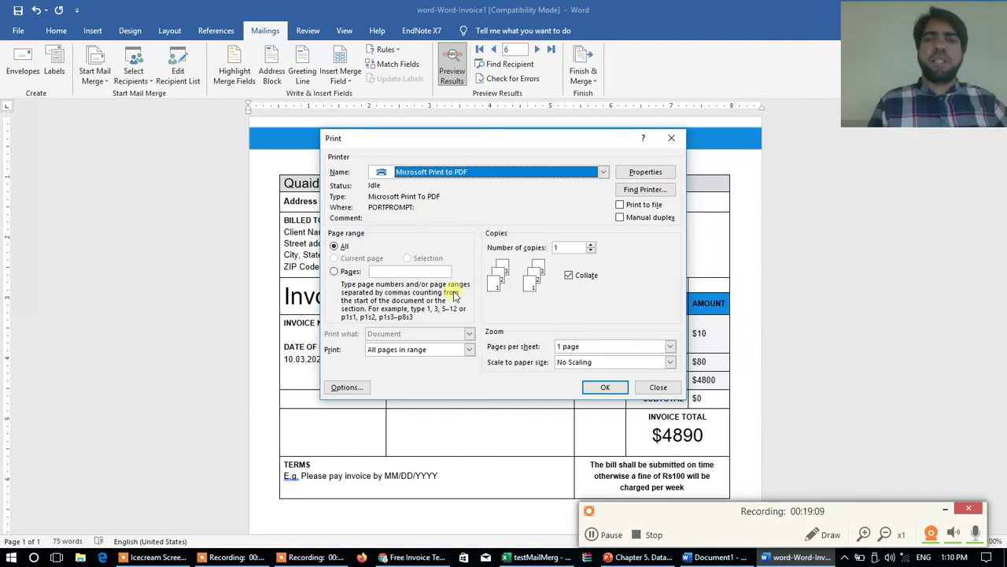
click(602, 387)
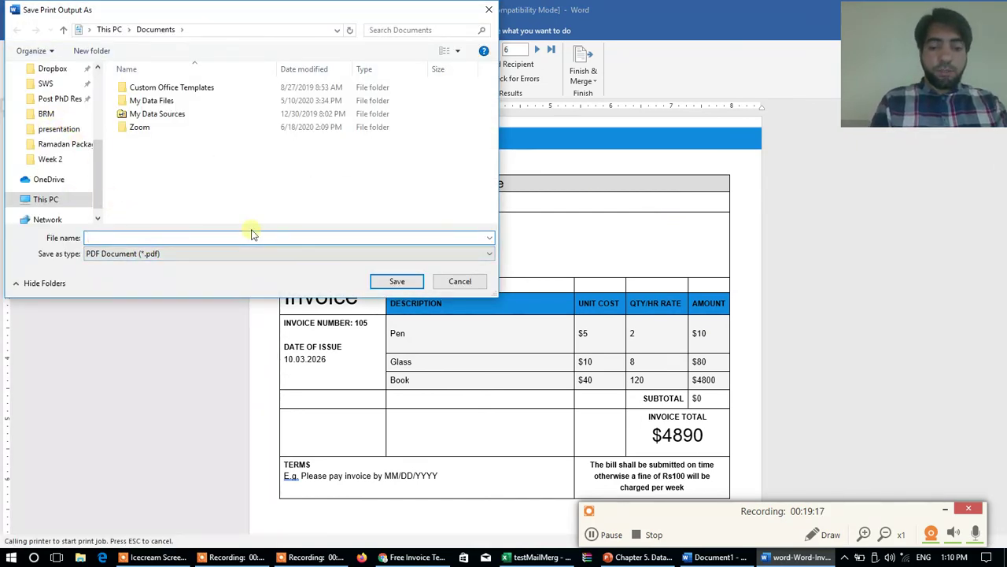
Save the print output as a PDF named myTestInvoice in the Desktop folder.
text(my)
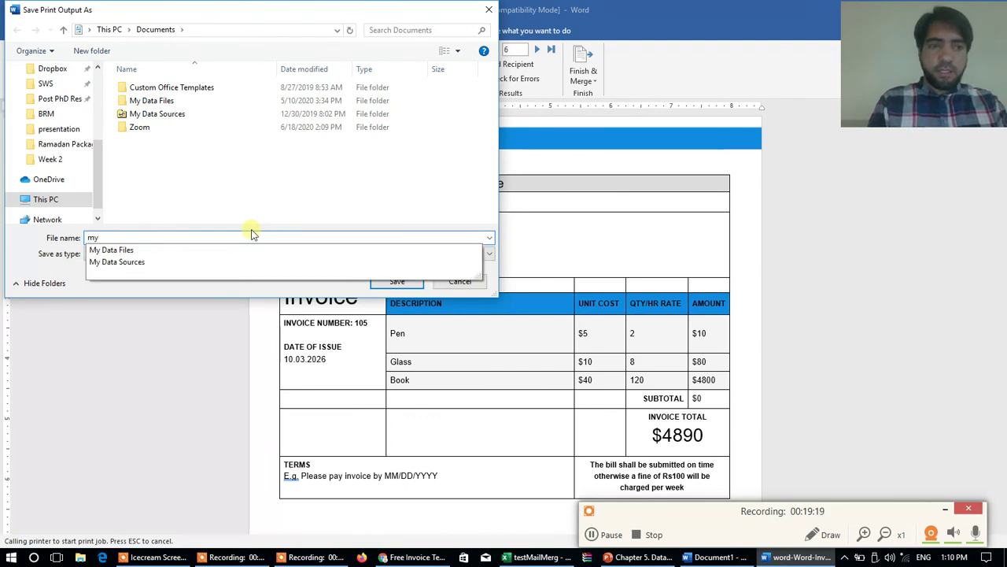
text(TestInvoice)
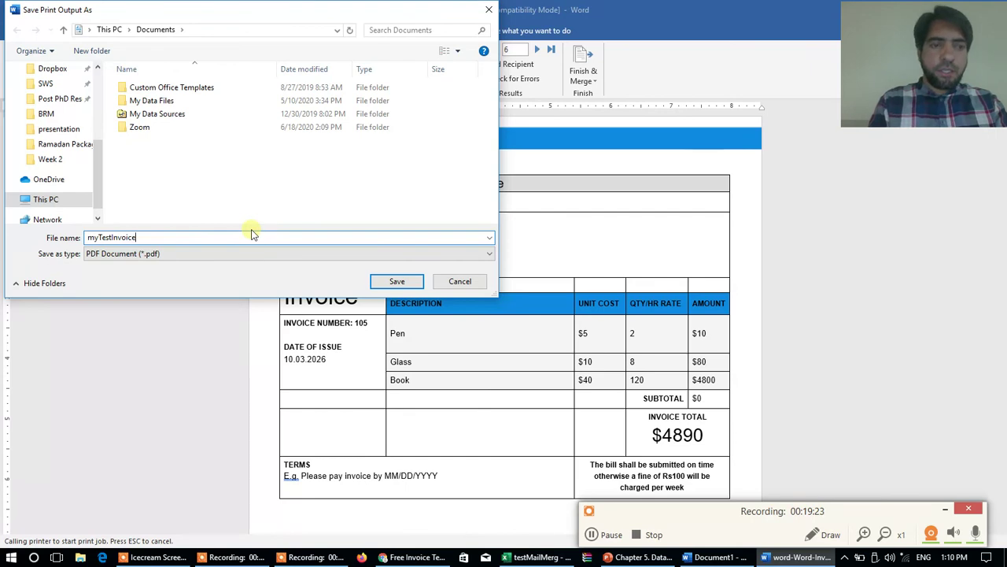
scroll(100, 84, up, 3)
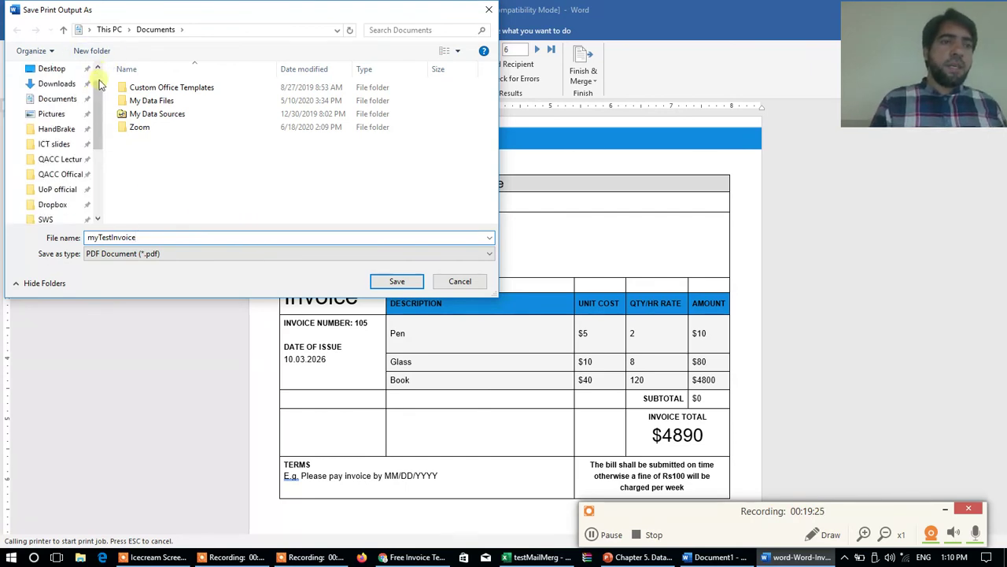
click(51, 69)
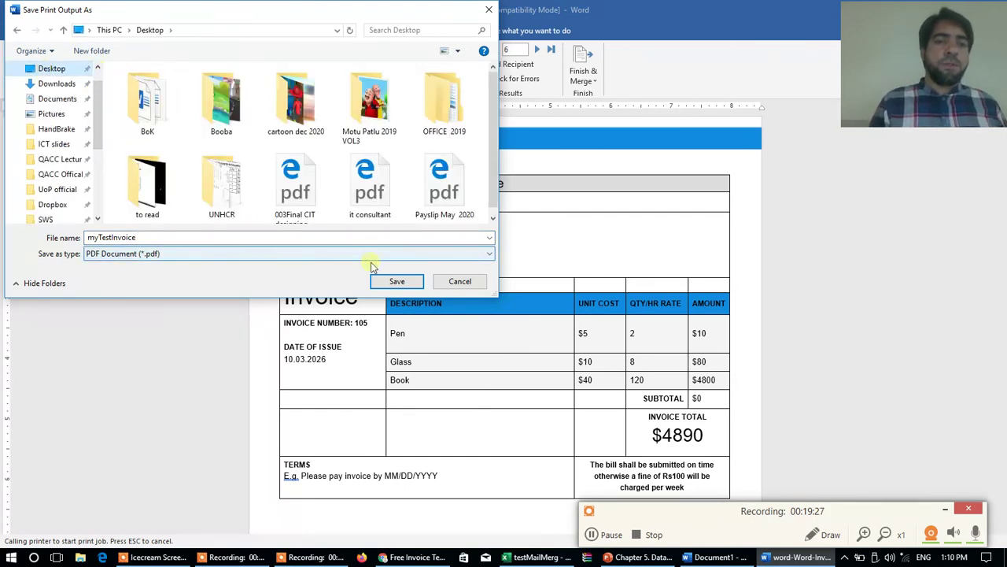
click(397, 281)
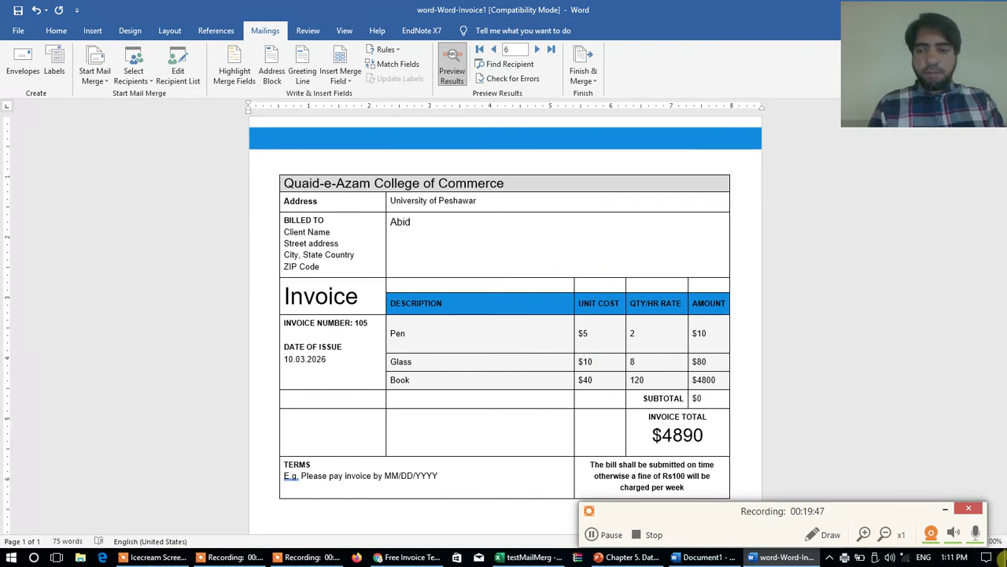
Show the desktop and open the myTestInvoice PDF saved there.
click(999, 558)
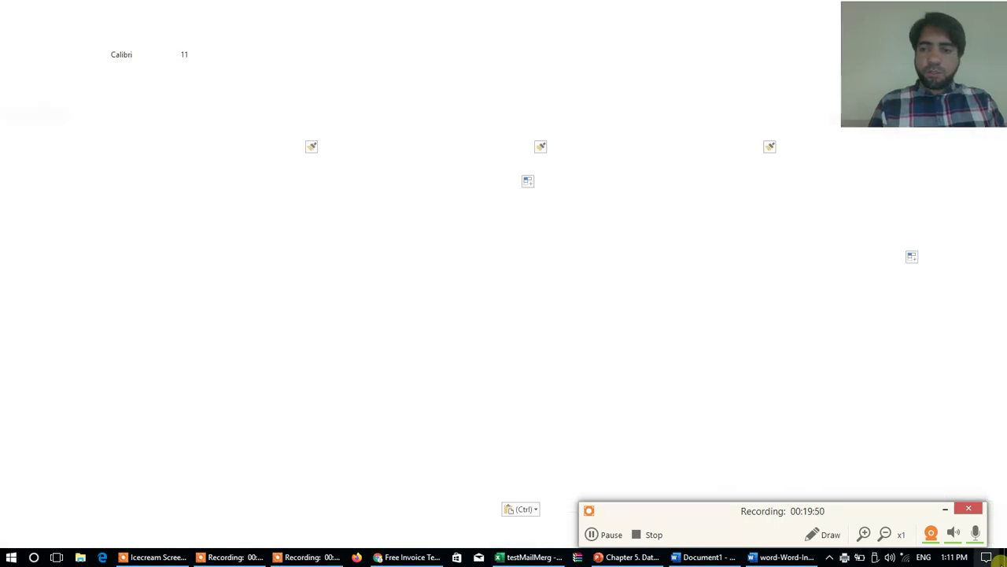
click(1003, 559)
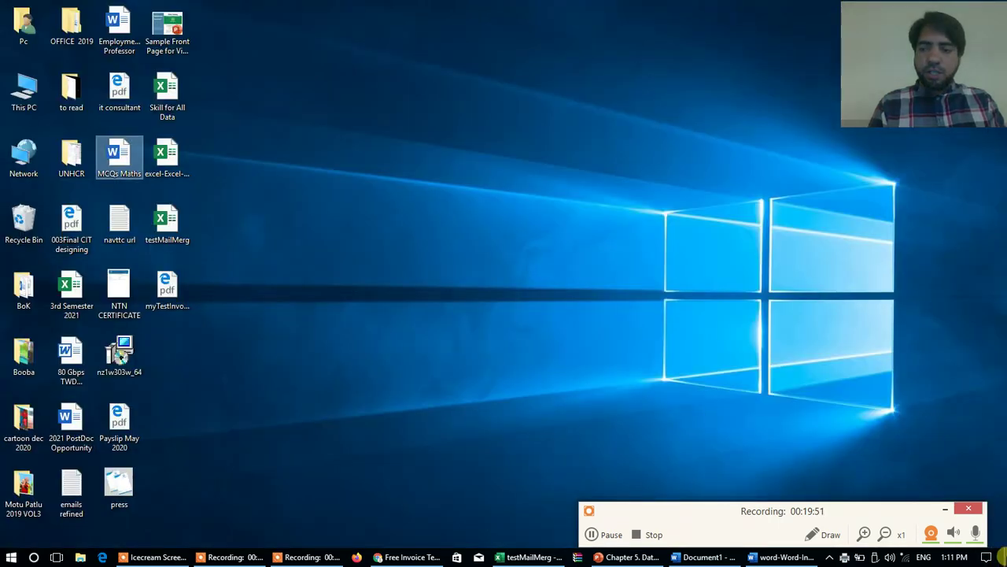
click(1003, 559)
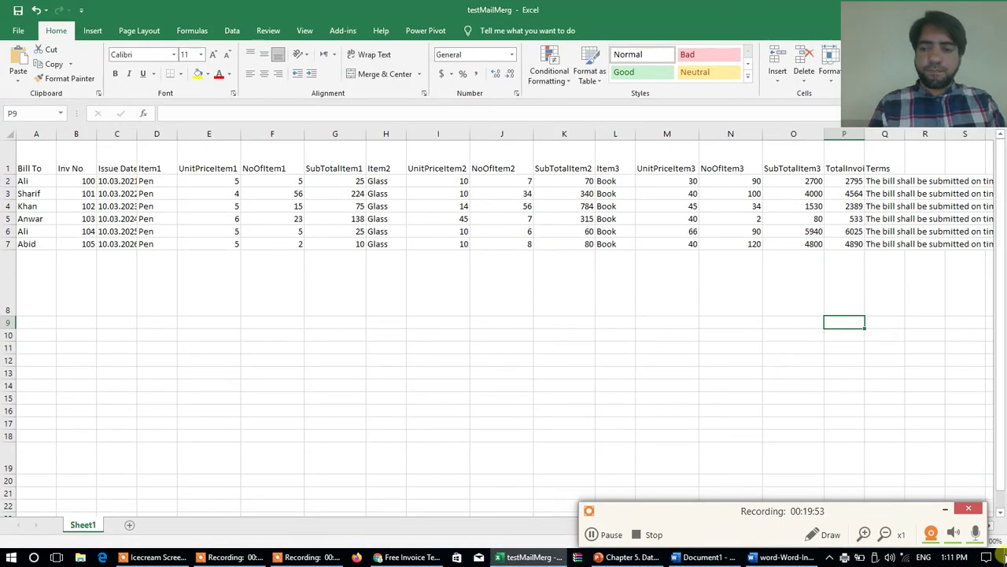
click(1002, 558)
click(1003, 558)
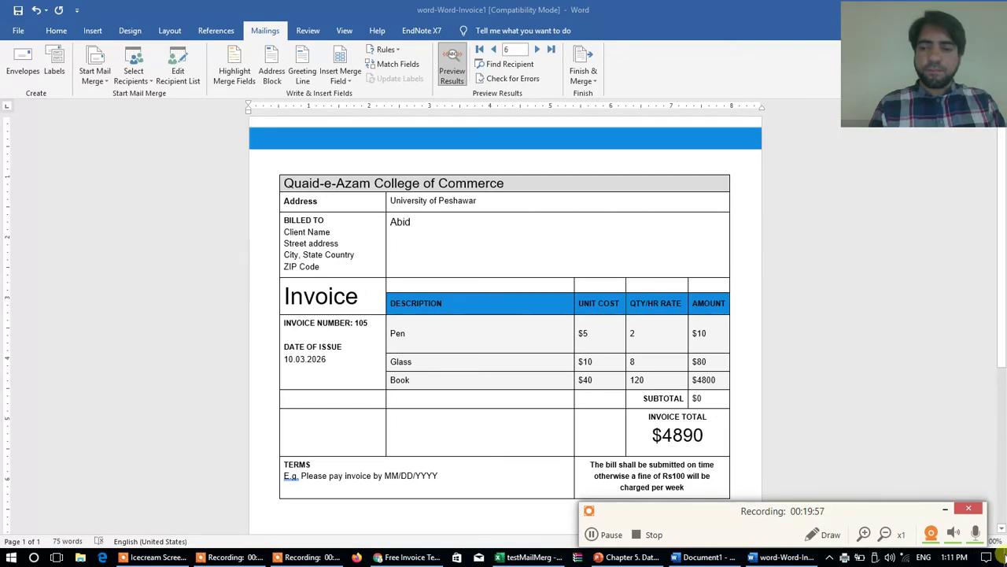
click(1003, 558)
key(super+a)
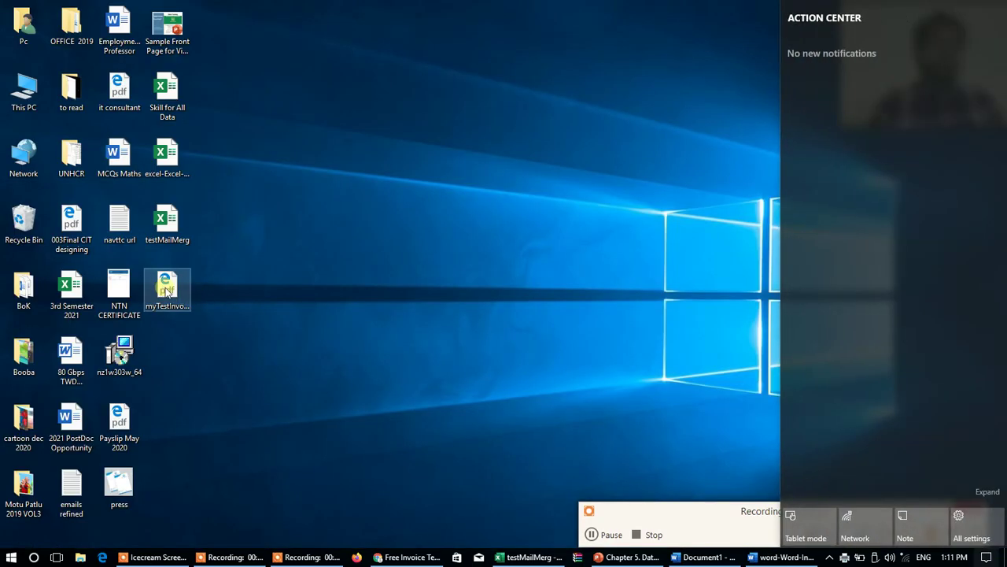
double_click(170, 290)
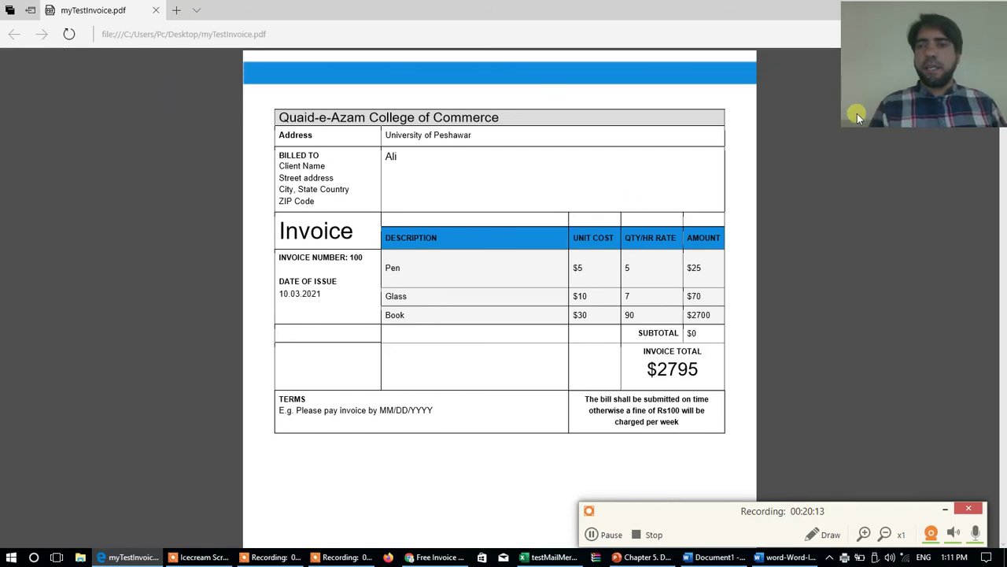
Look through the merged invoice pages in the PDF, from the first invoice onward.
click(909, 11)
drag(909, 11, 888, 93)
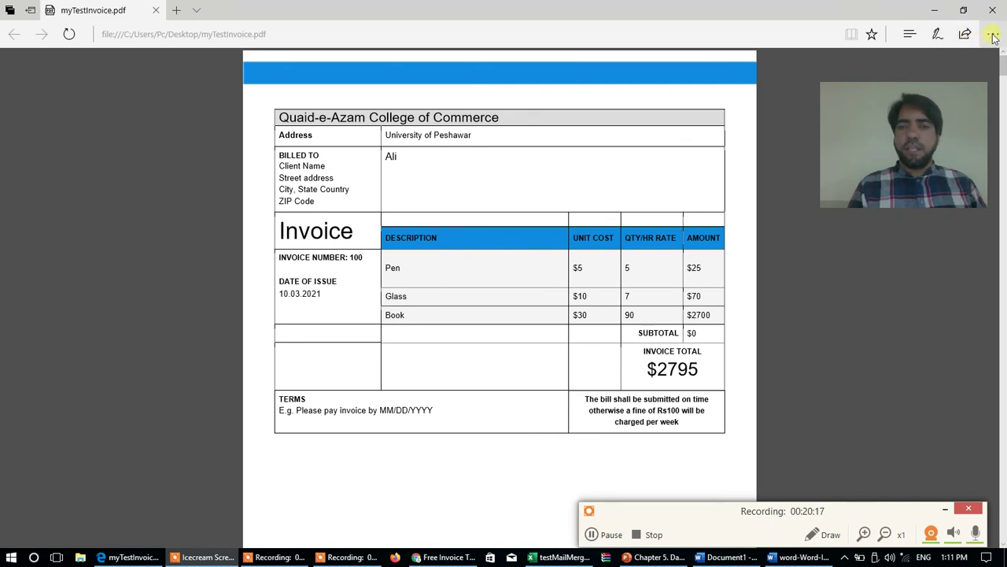
click(1003, 76)
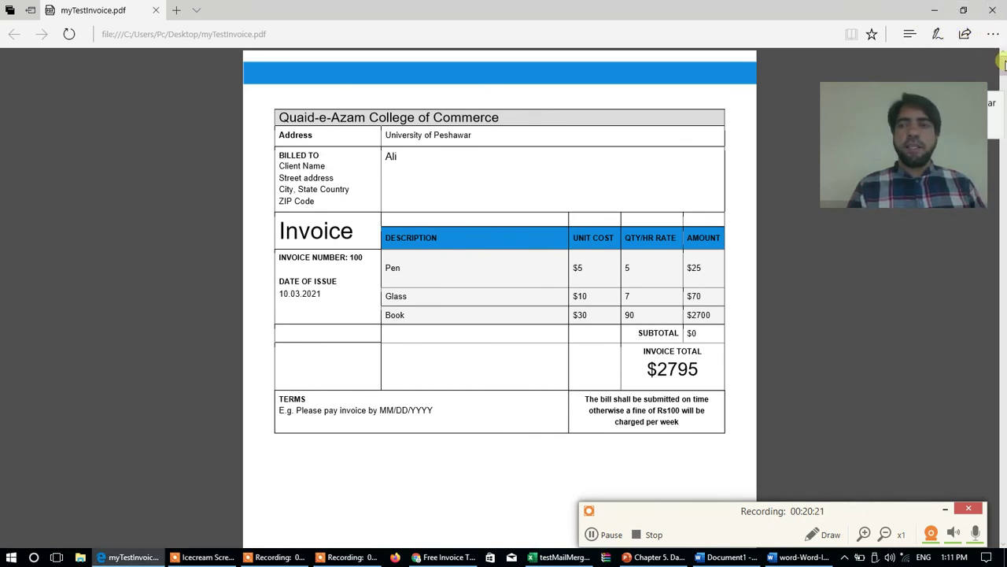
drag(1002, 72, 1003, 275)
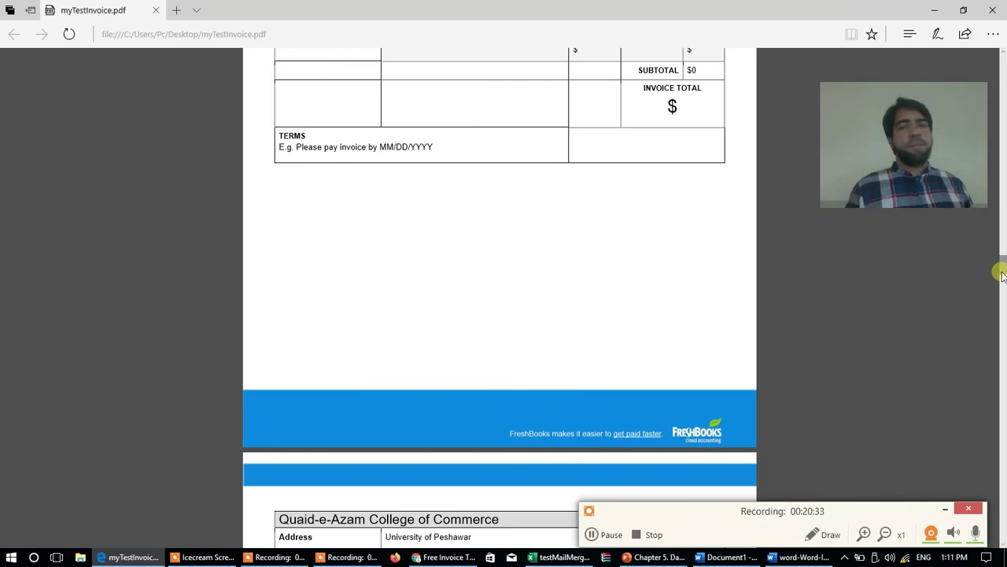